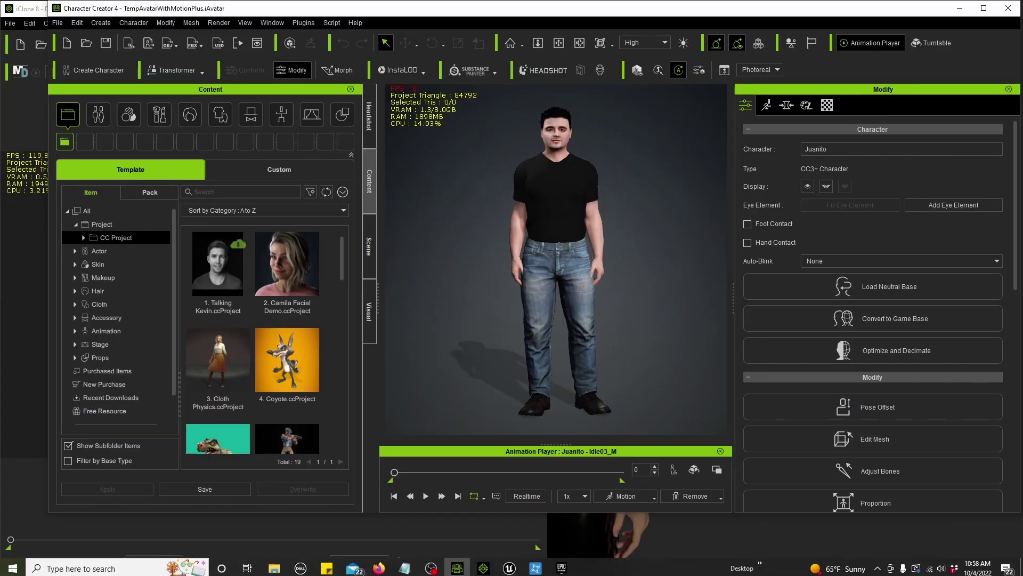
Open Reallusion Hub's Updates tab to confirm every installed product is current.
left_click(539, 569)
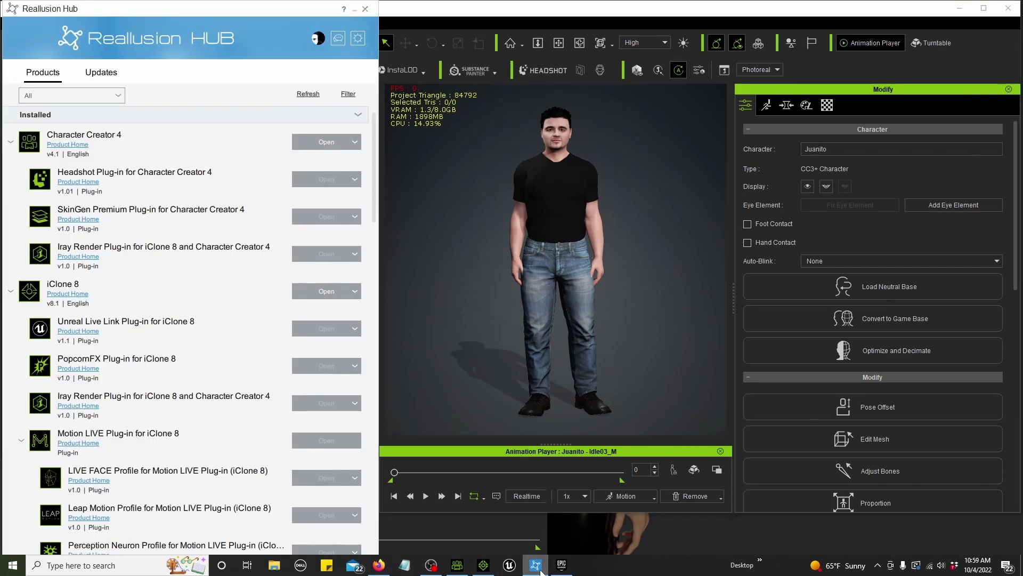
left_click(105, 74)
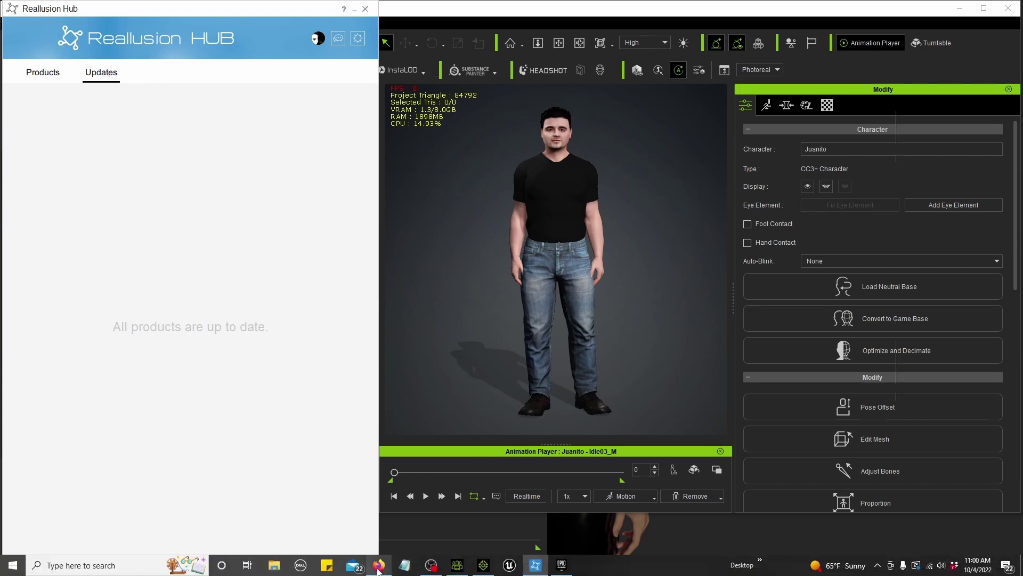
Bring up the Auto Setup FREE DOWNLOAD page in Firefox showing Version 1.25 for UE 5.
left_click(379, 566)
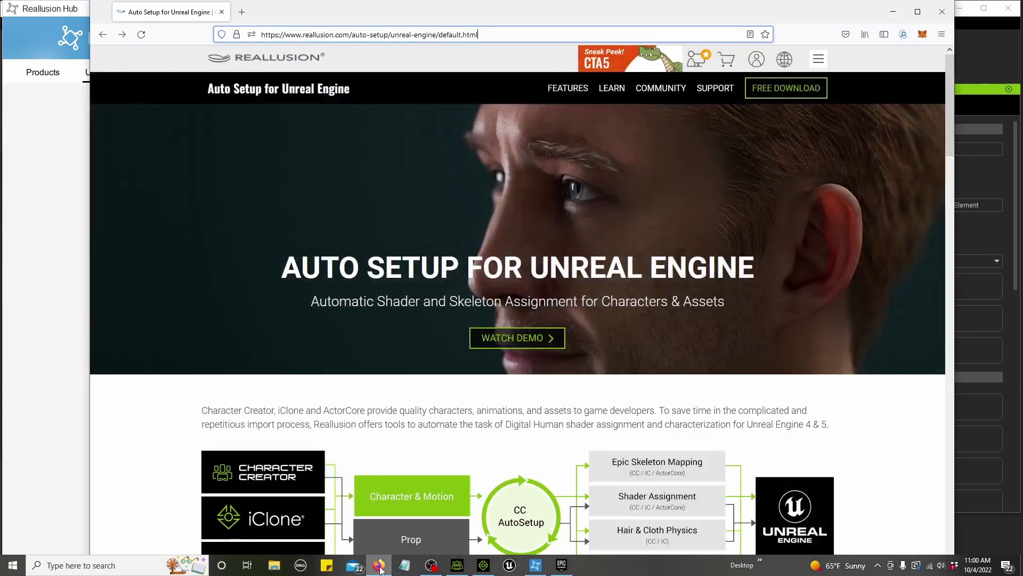
left_click(802, 96)
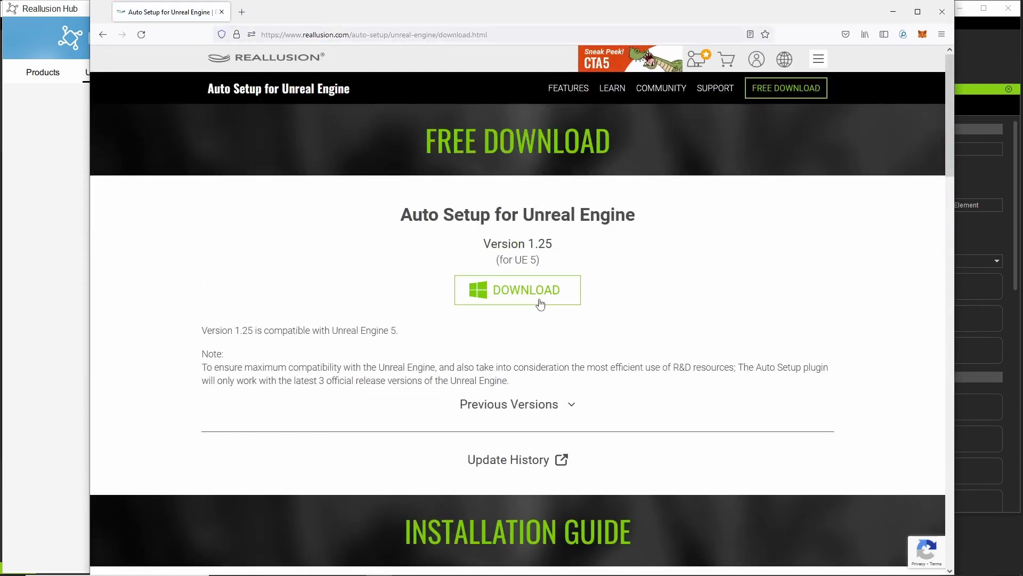
Check the Epic Games Launcher Library's Installed Plugins for 5.0.3 to confirm iClone Live Link is there.
mouse_move(664, 574)
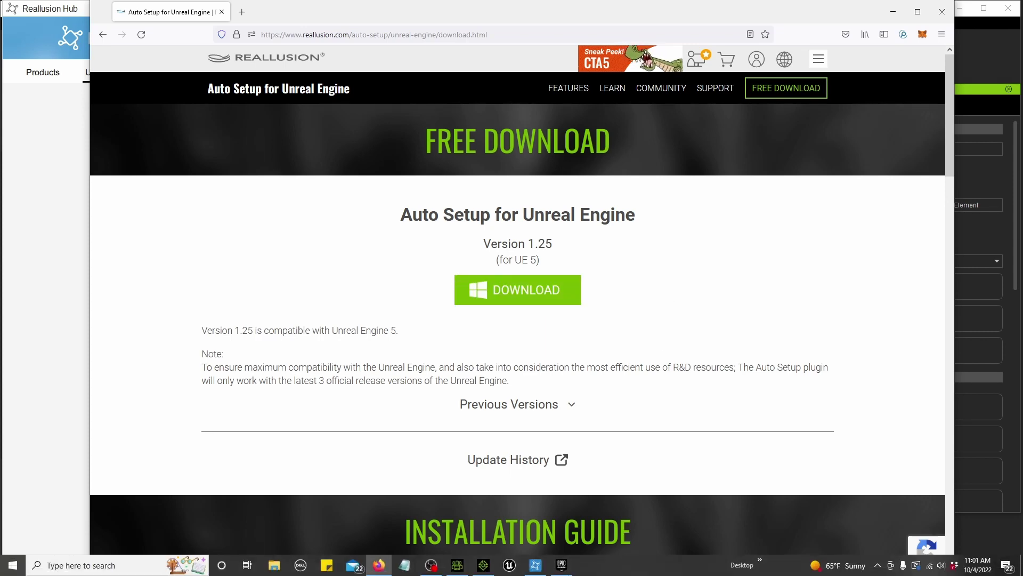
left_click(560, 568)
left_click(561, 565)
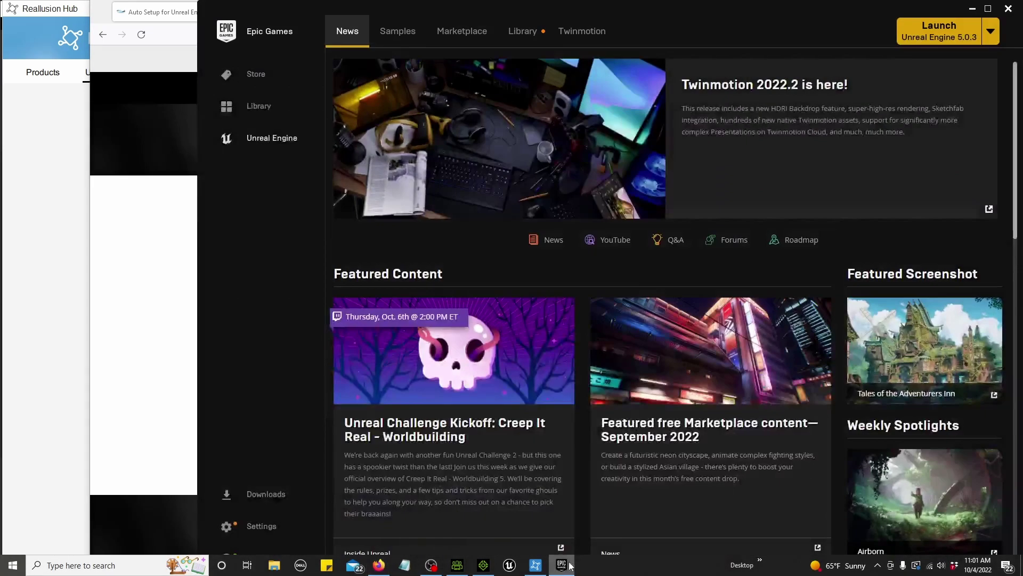
left_click(518, 33)
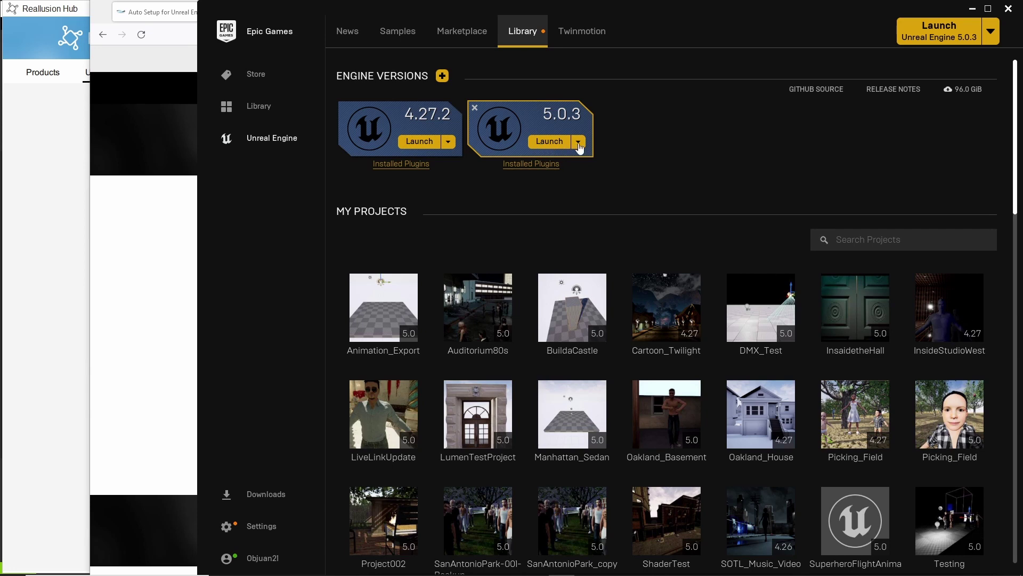
left_click(541, 165)
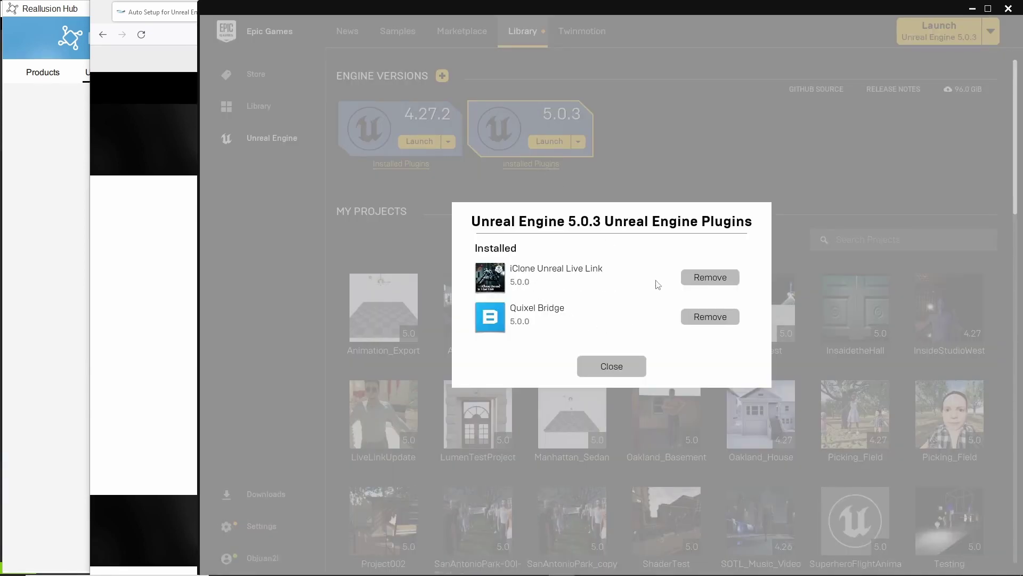
left_click(635, 362)
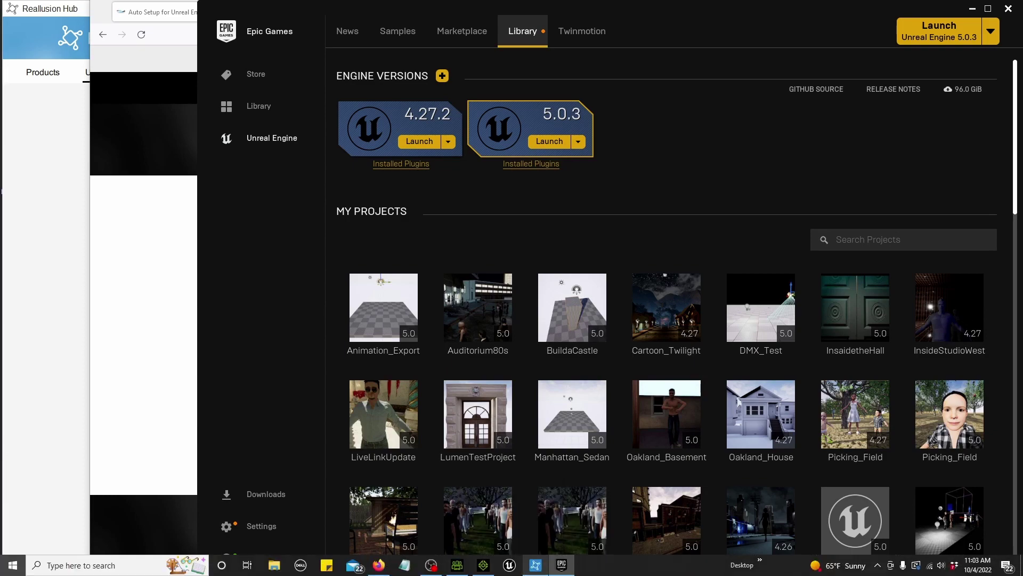
left_click(483, 565)
Create project LLupdateTutorial from the Film/Video & Live Events Blank template with starter content.
left_click(456, 571)
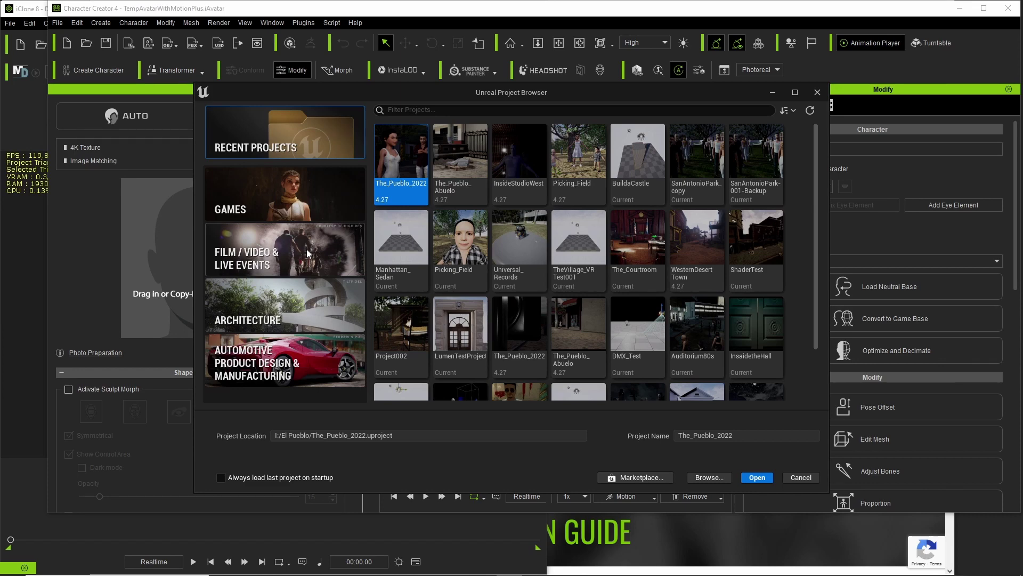
left_click(308, 254)
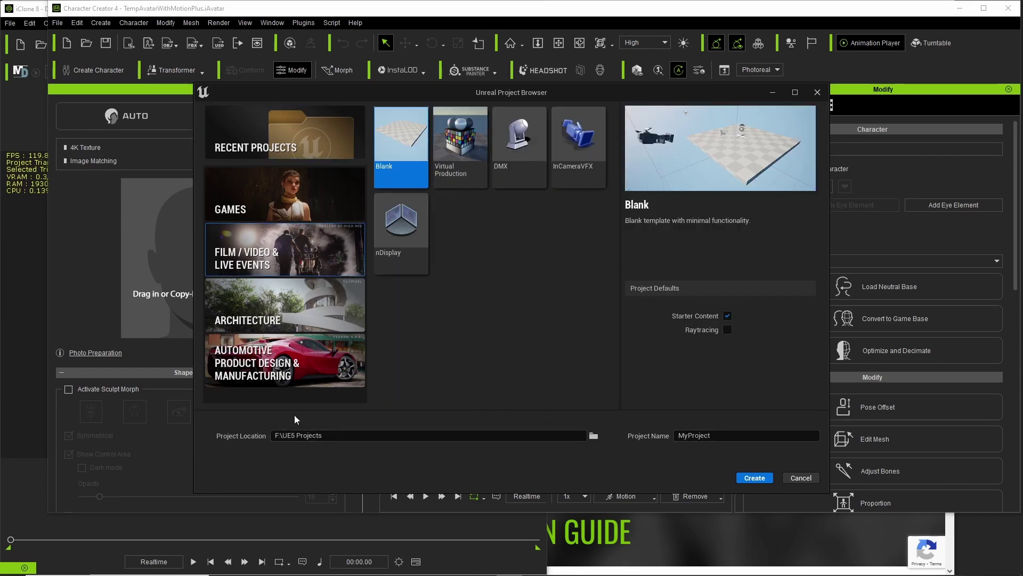
right_click(704, 437)
left_click(734, 485)
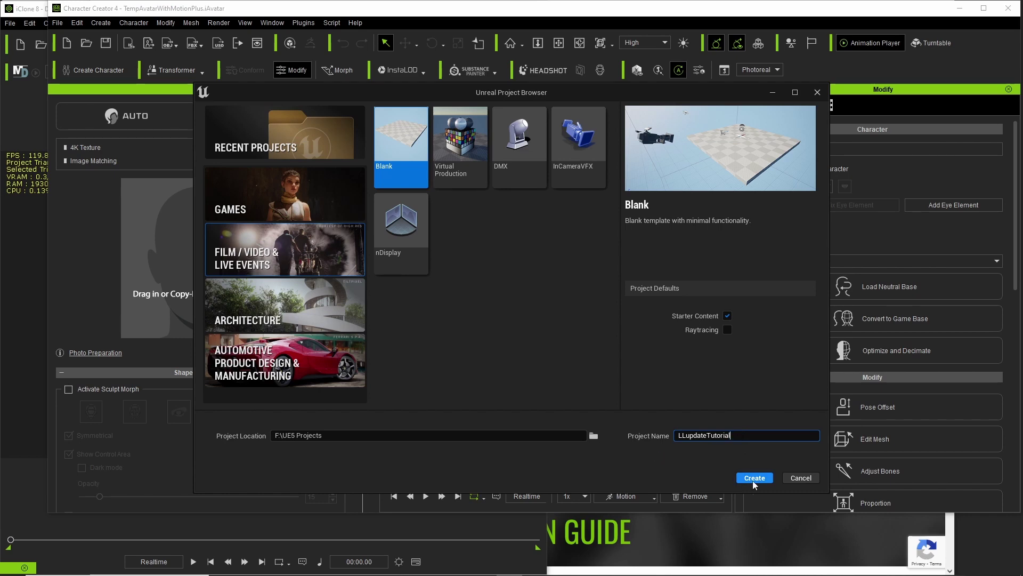
left_click(753, 478)
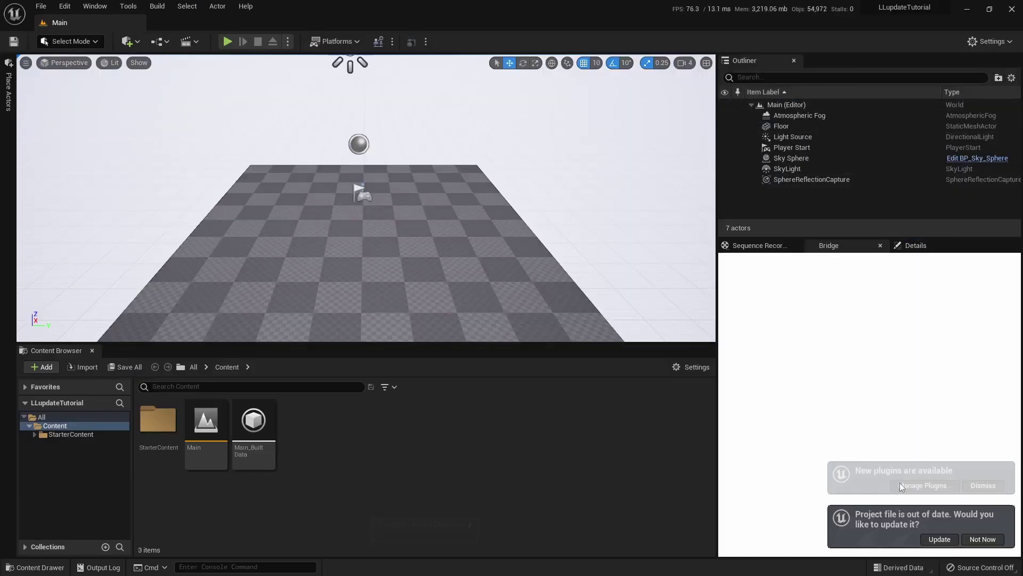
Update the out-of-date project file, widen the viewport, and restore the editor to a smaller window.
left_click(939, 540)
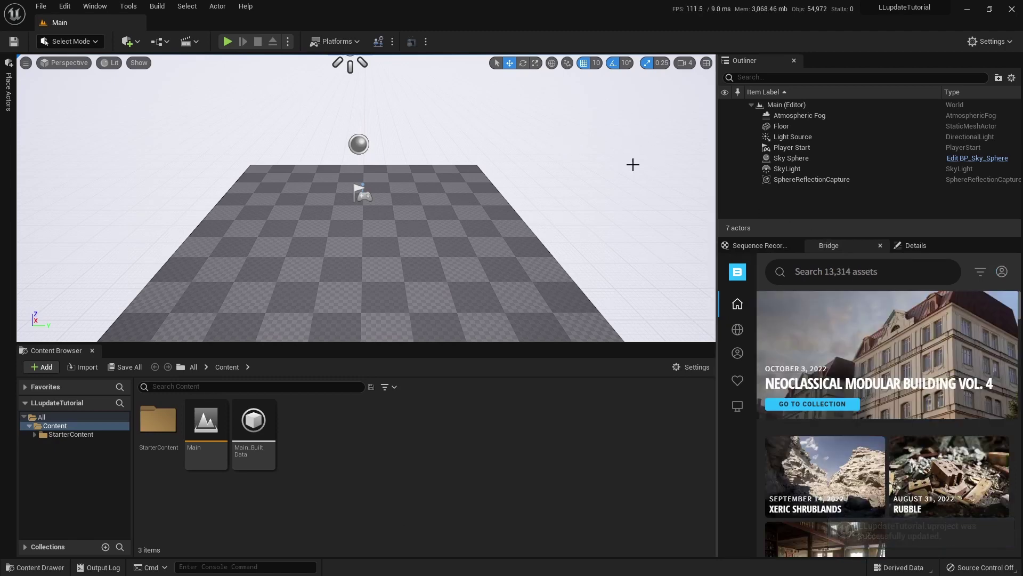
left_click_drag(721, 181, 771, 181)
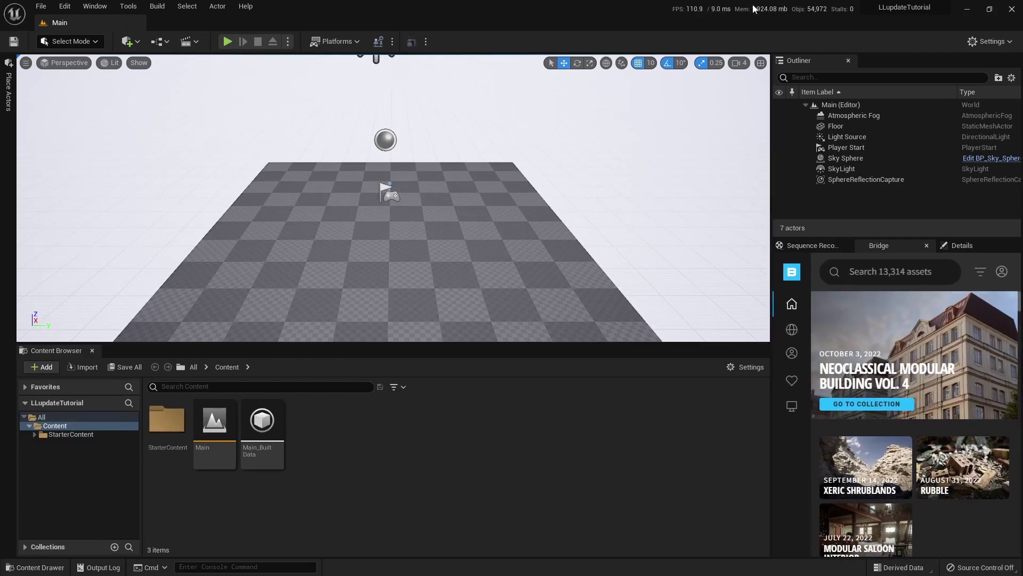
left_click(990, 10)
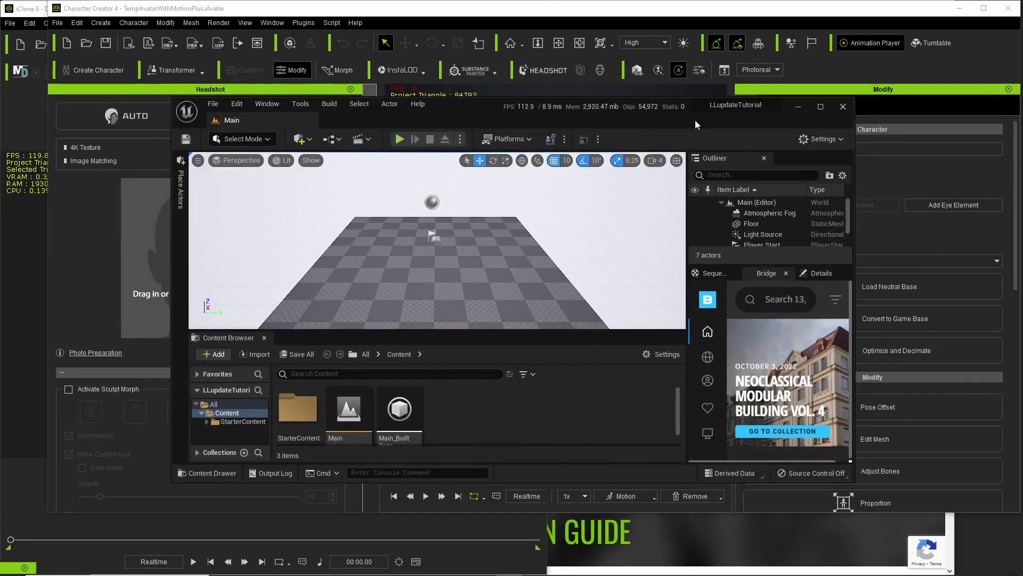
left_click_drag(695, 120, 862, 52)
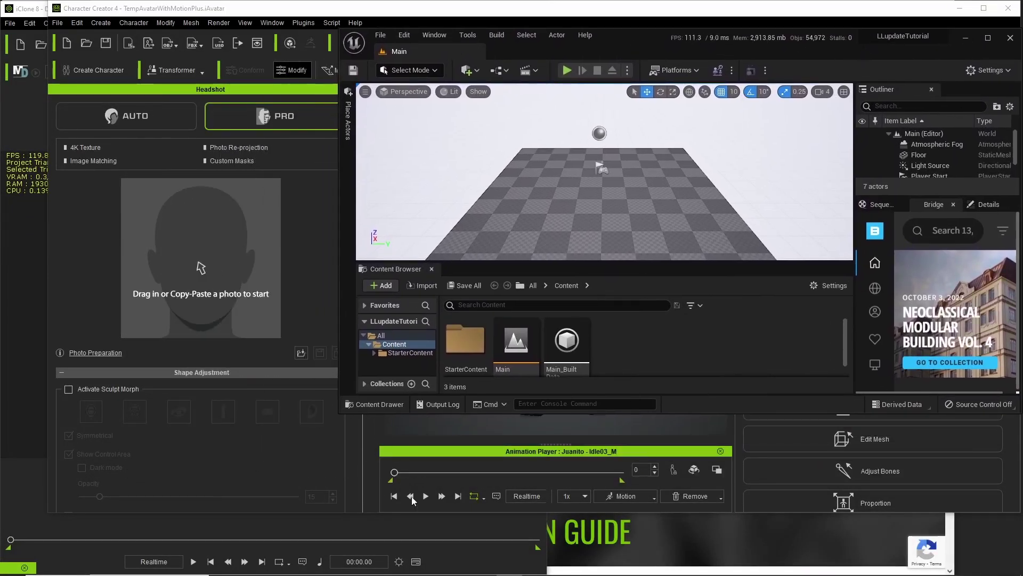
Copy the Content and Plugins folders from Desktop\Auto Setup 1.25 for Unreal 5.0.
left_click(13, 565)
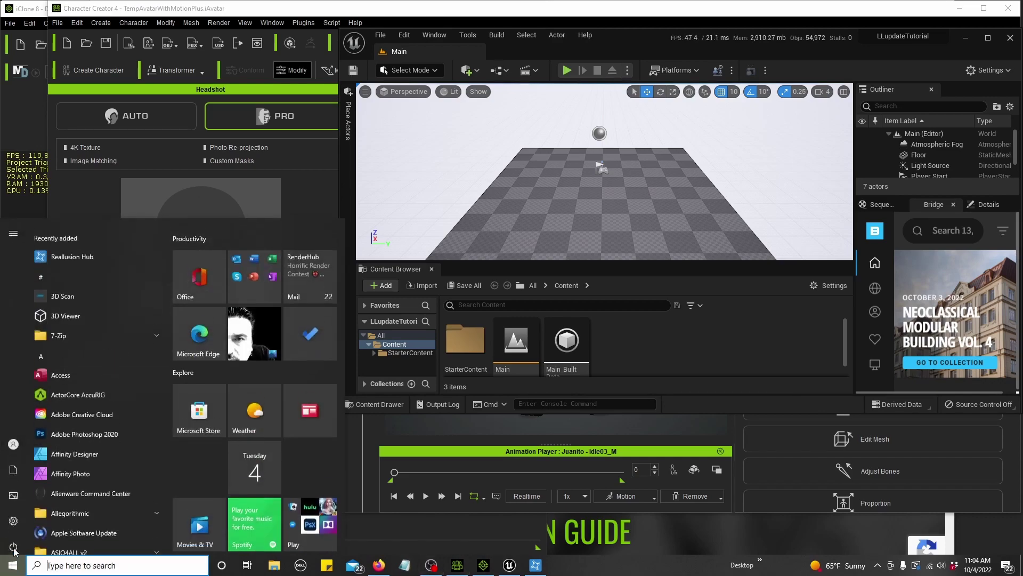
left_click(15, 468)
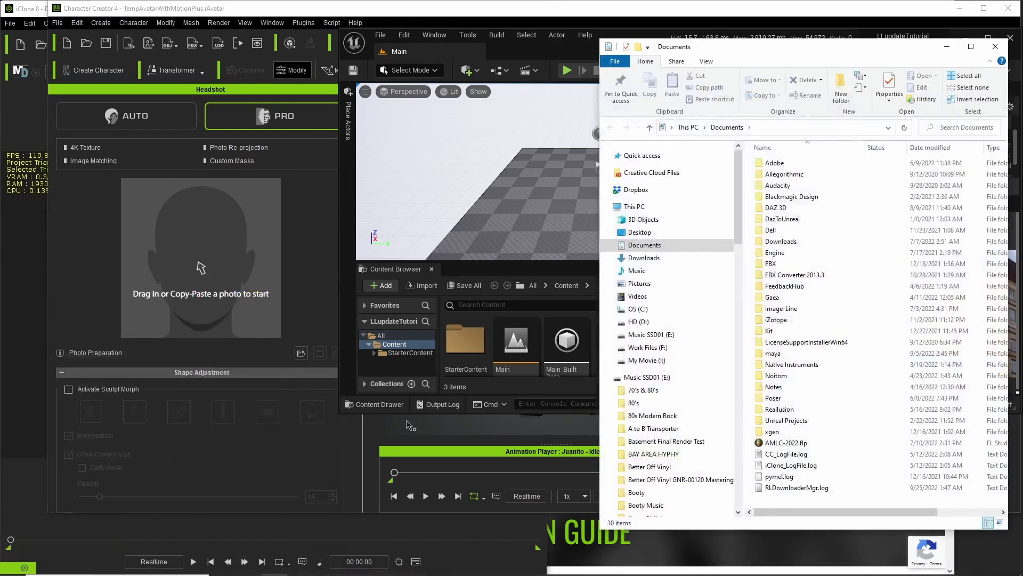
left_click(640, 232)
left_click(855, 182)
double_click(855, 182)
left_click_drag(821, 168, 789, 183)
right_click(776, 167)
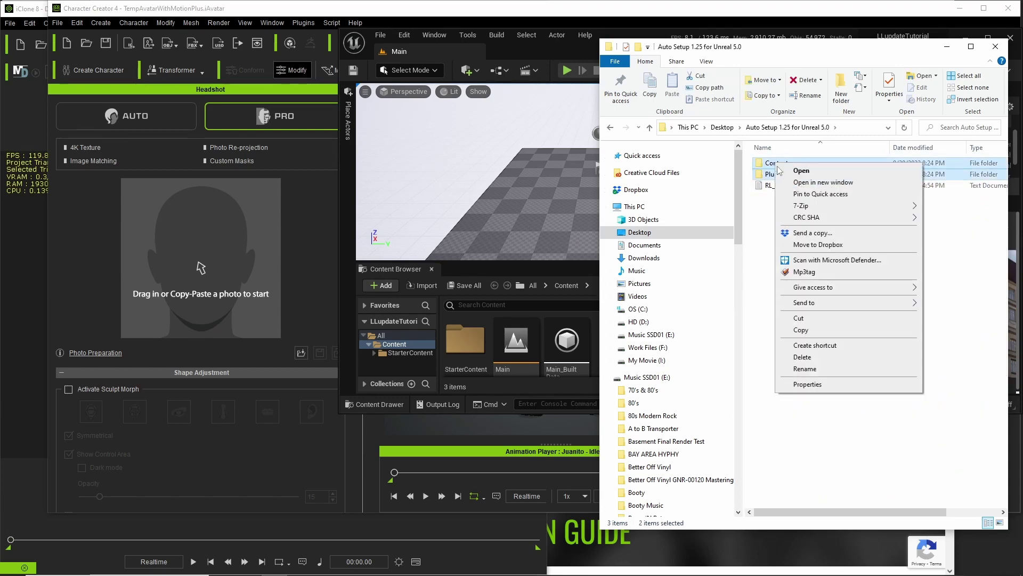
left_click(797, 330)
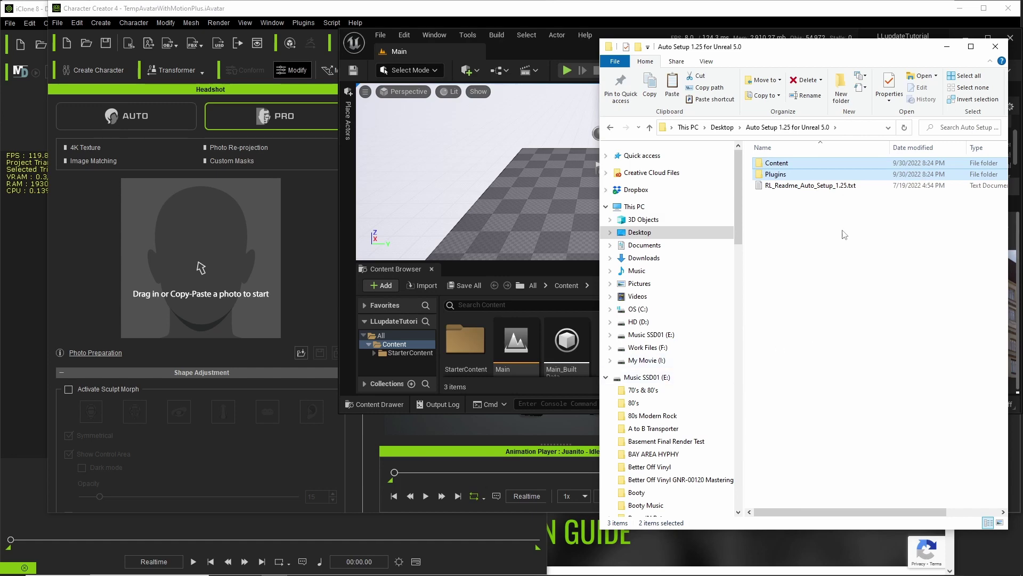
Paste the copied folders into F:\UE5 Projects\LLupdateTutorial.
left_click(650, 347)
scroll(863, 423, "down", 10)
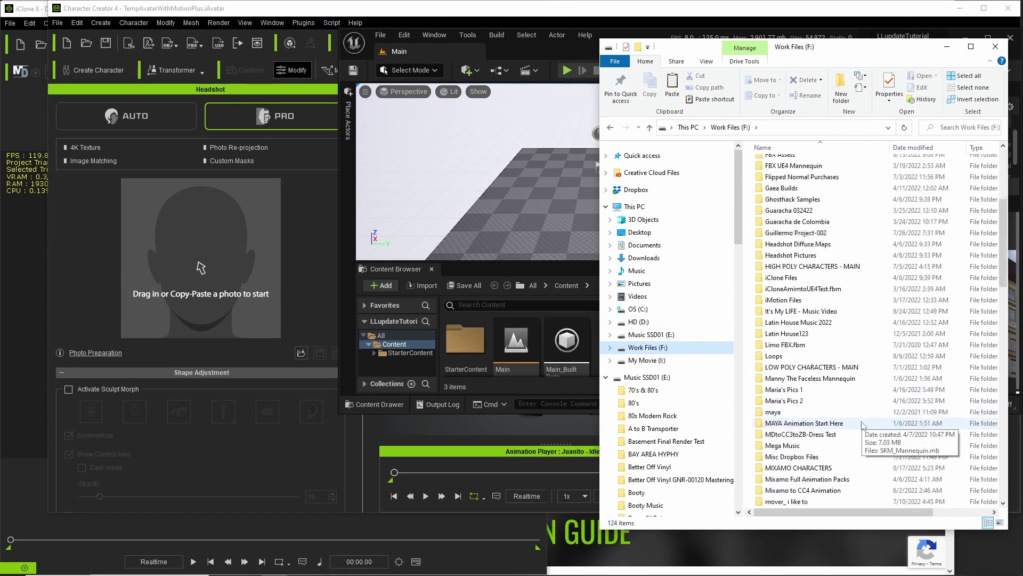
scroll(863, 424, "down", 4)
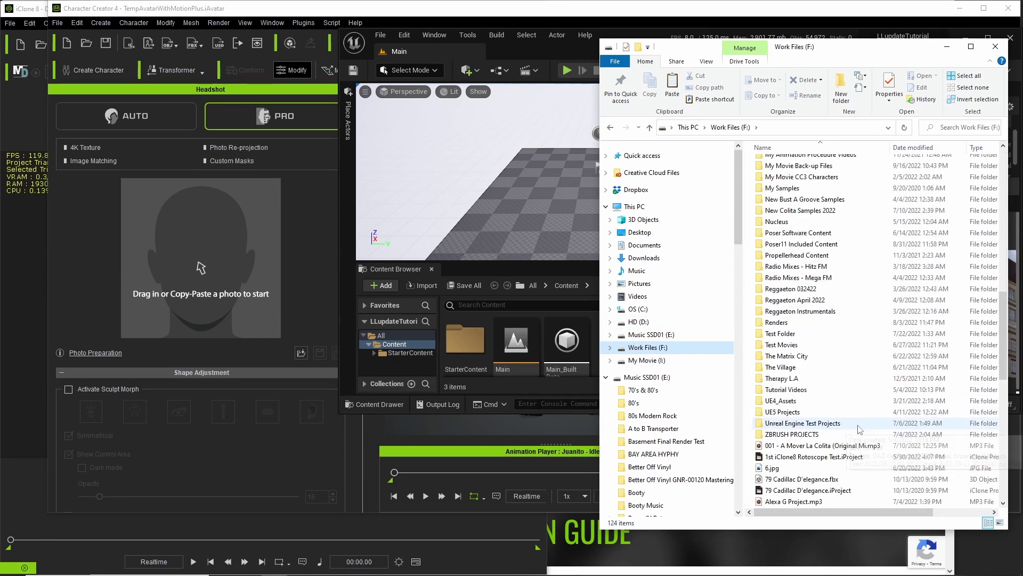
double_click(781, 414)
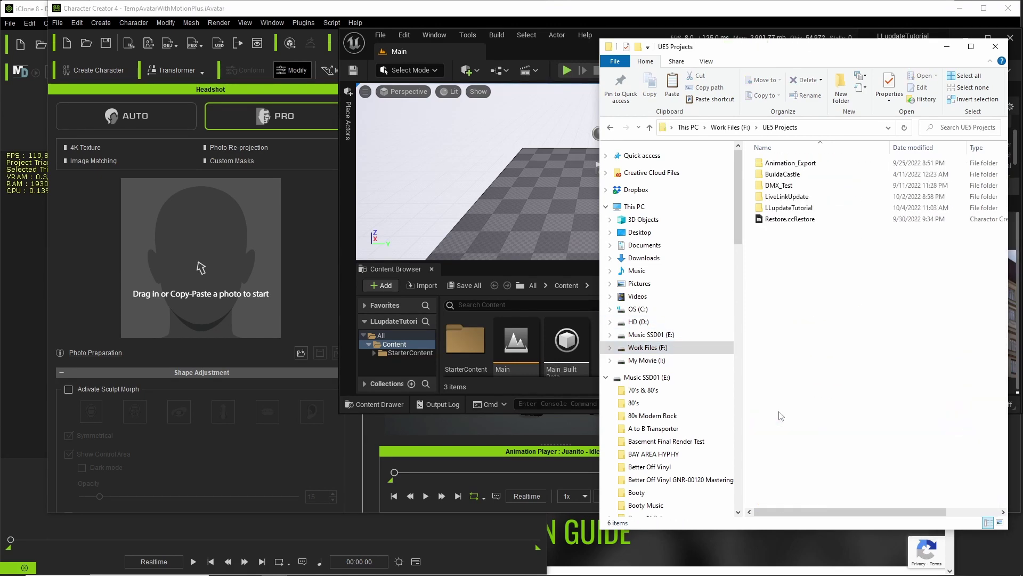
double_click(777, 210)
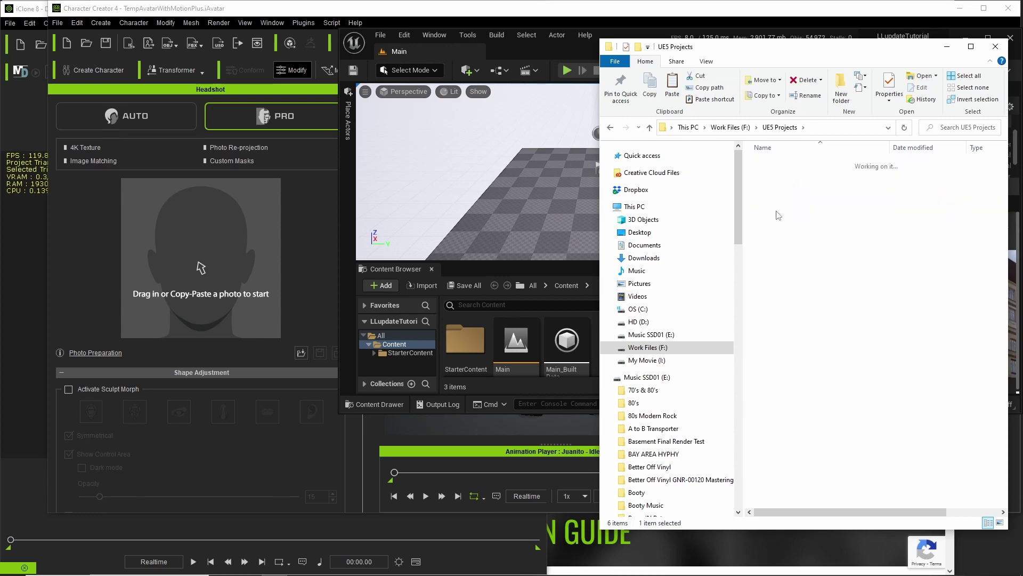
right_click(794, 283)
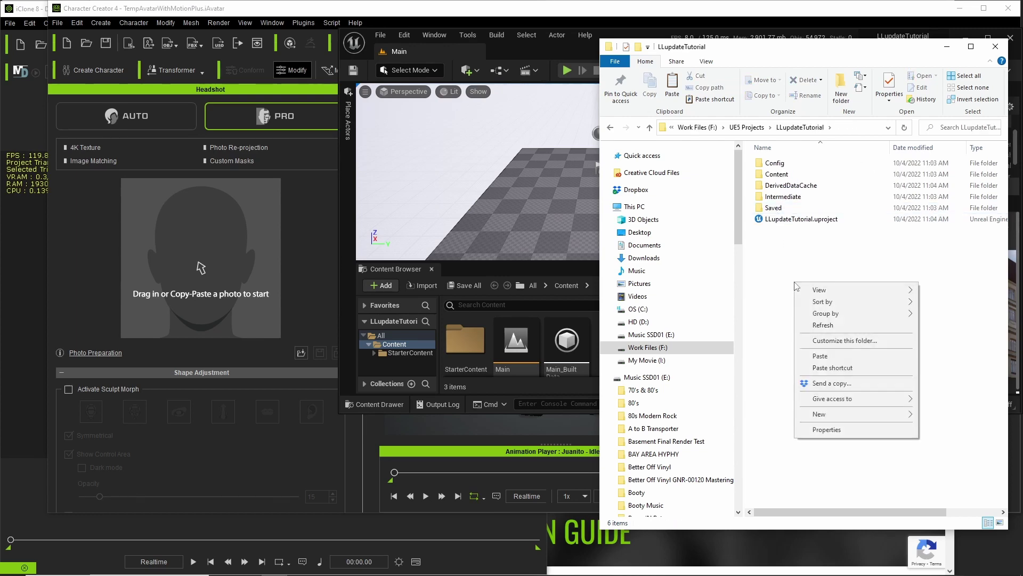
left_click(831, 357)
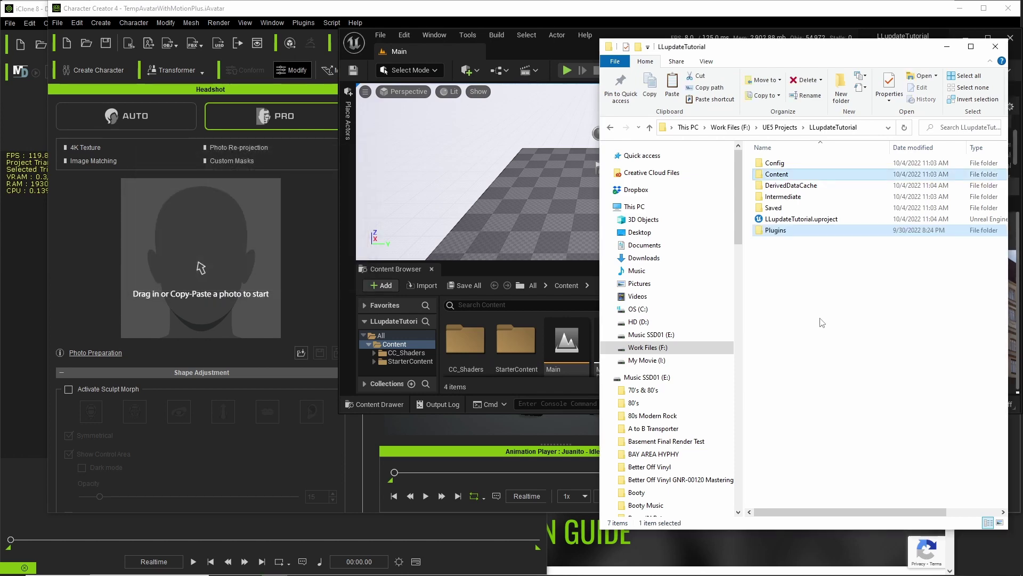
Enable the Reallusion iClone Live Link plugin under Edit > Plugins and restart the editor.
left_click(995, 48)
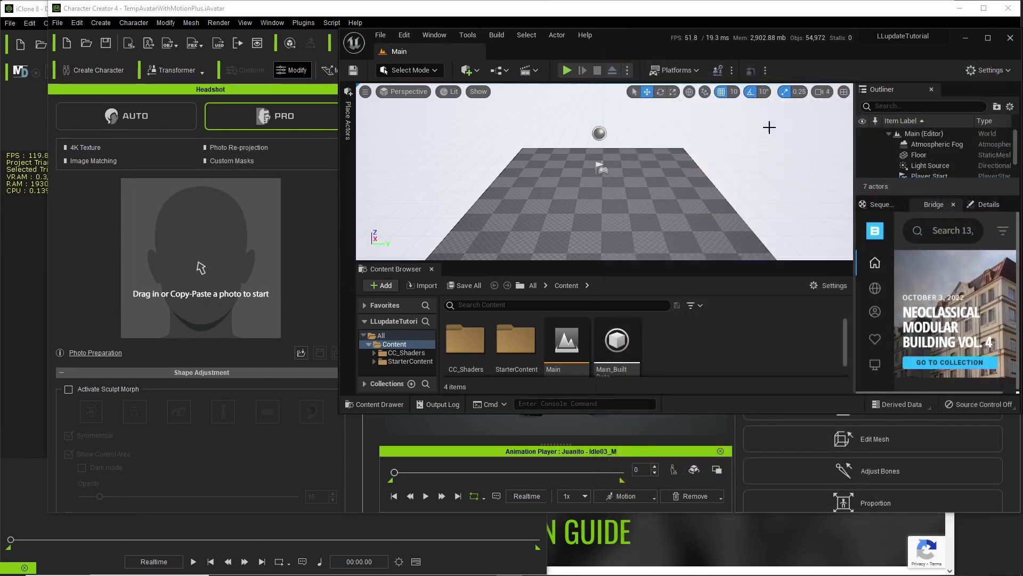
left_click(404, 37)
left_click(439, 205)
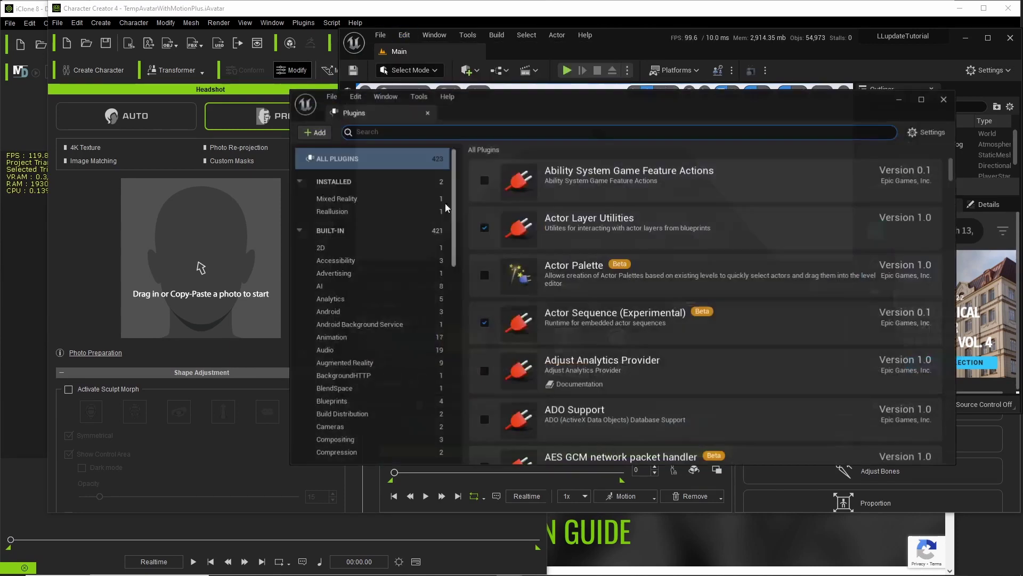
left_click(346, 211)
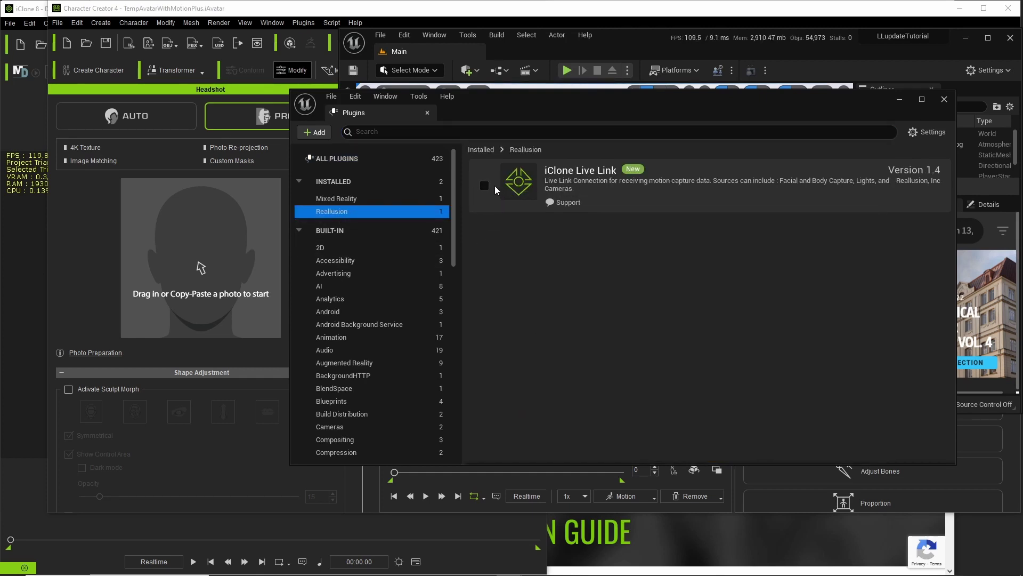
left_click(485, 185)
left_click(916, 442)
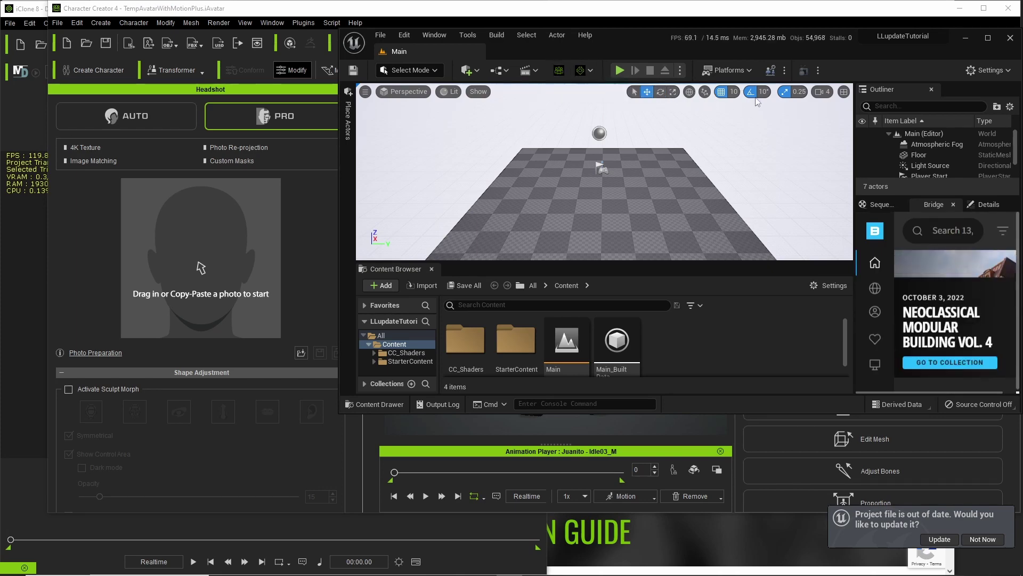
Add an iClone LiveLink source on port 54321 via Window > Virtual Production > Live Link.
left_click(380, 35)
mouse_move(422, 37)
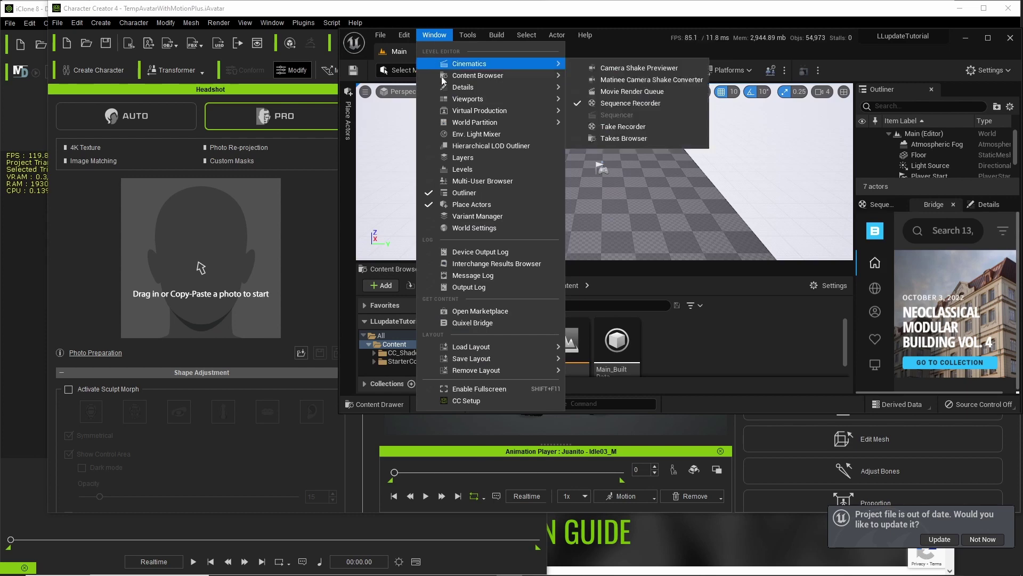
mouse_move(480, 110)
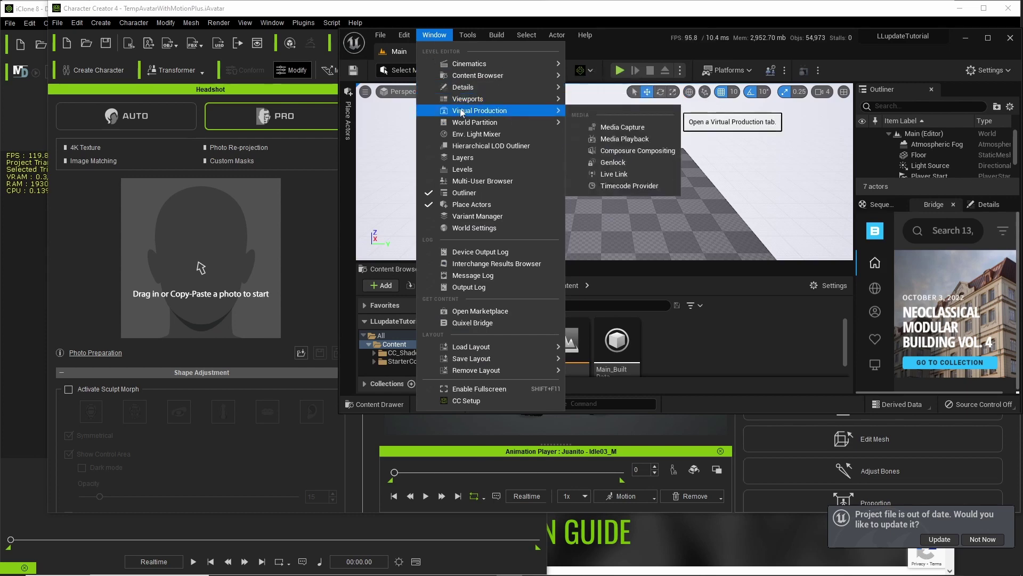
left_click(624, 173)
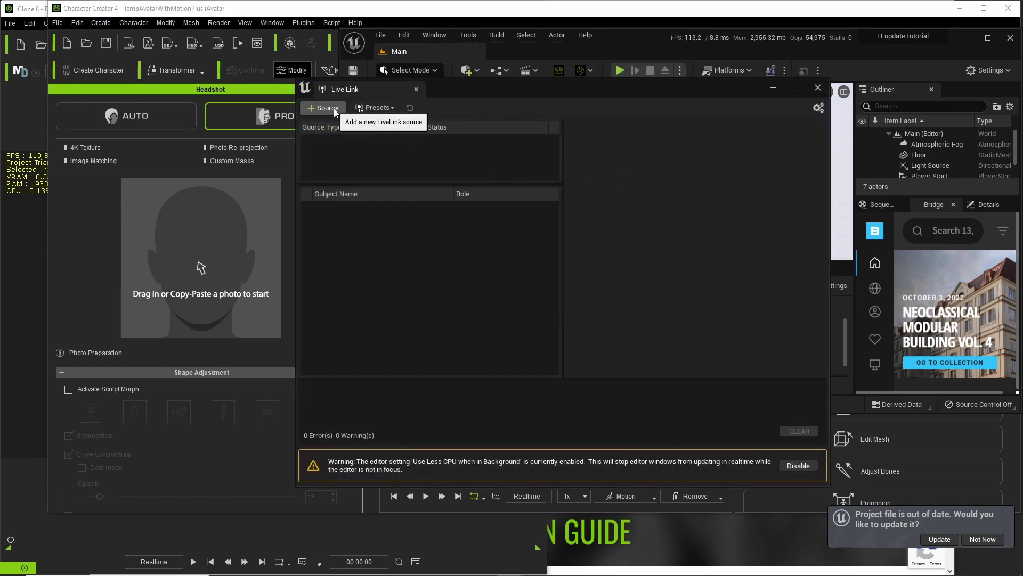
left_click(324, 107)
mouse_move(346, 138)
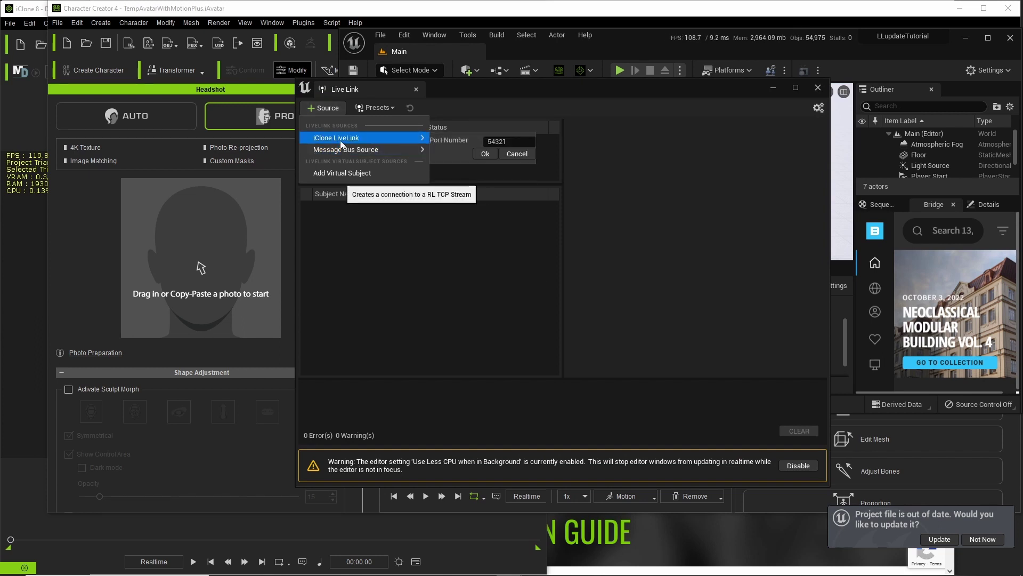
left_click(484, 154)
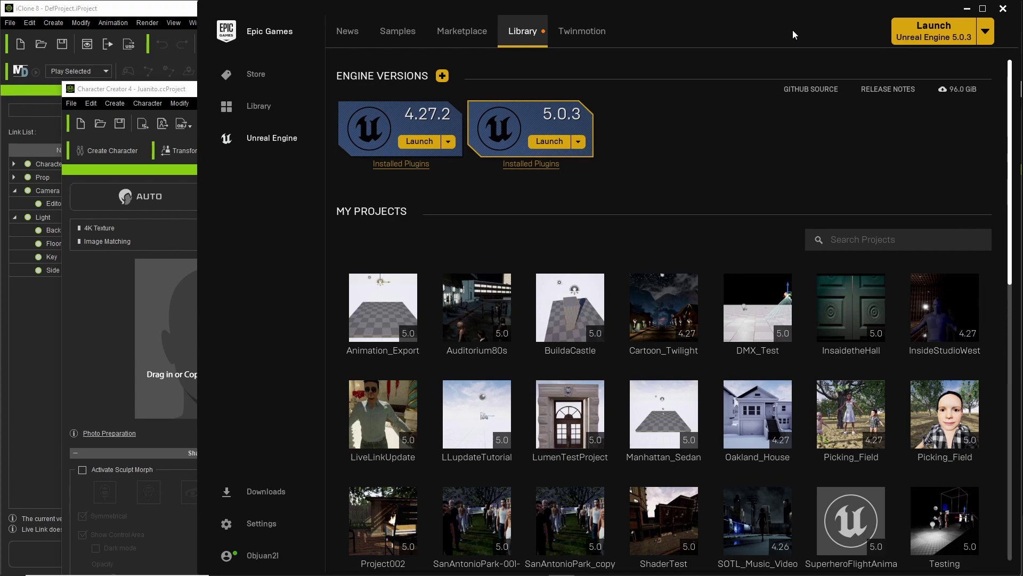
Search the Vault for 'Brass', start Add To Project for LLupdateTutorial, then choose Don't Add.
left_click_drag(1008, 136, 1008, 355)
left_click(883, 94)
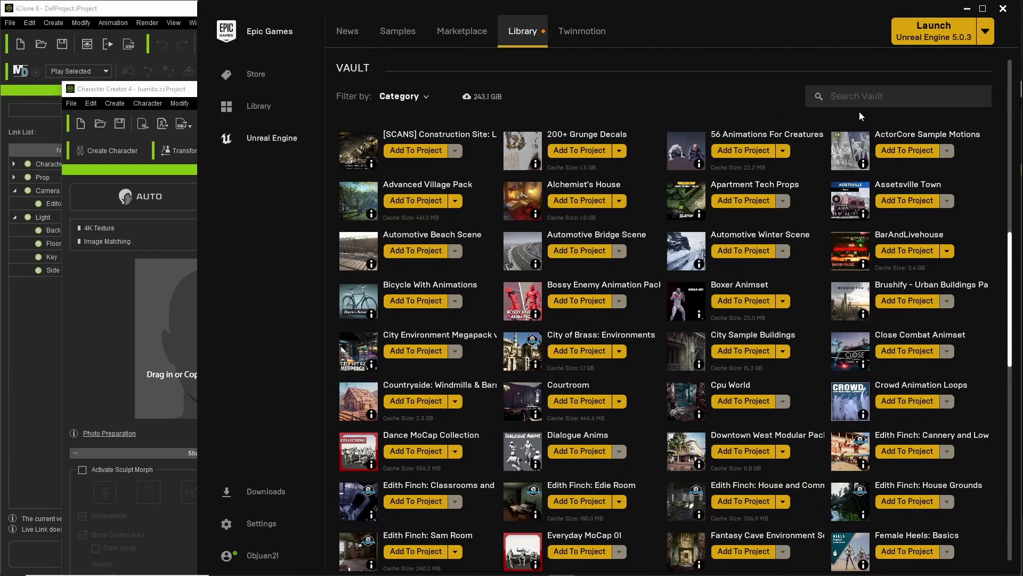
type("Brass")
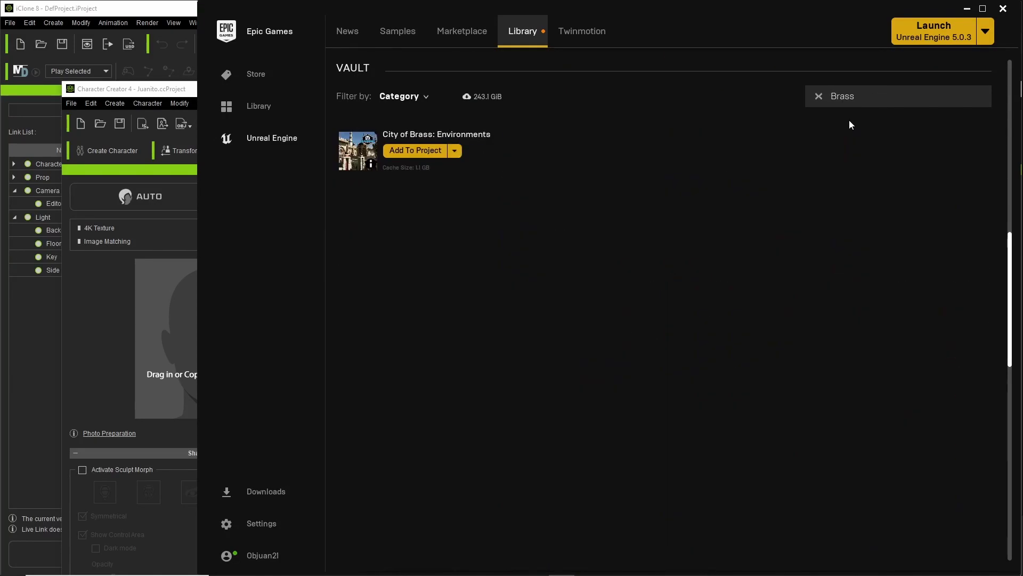
left_click(415, 152)
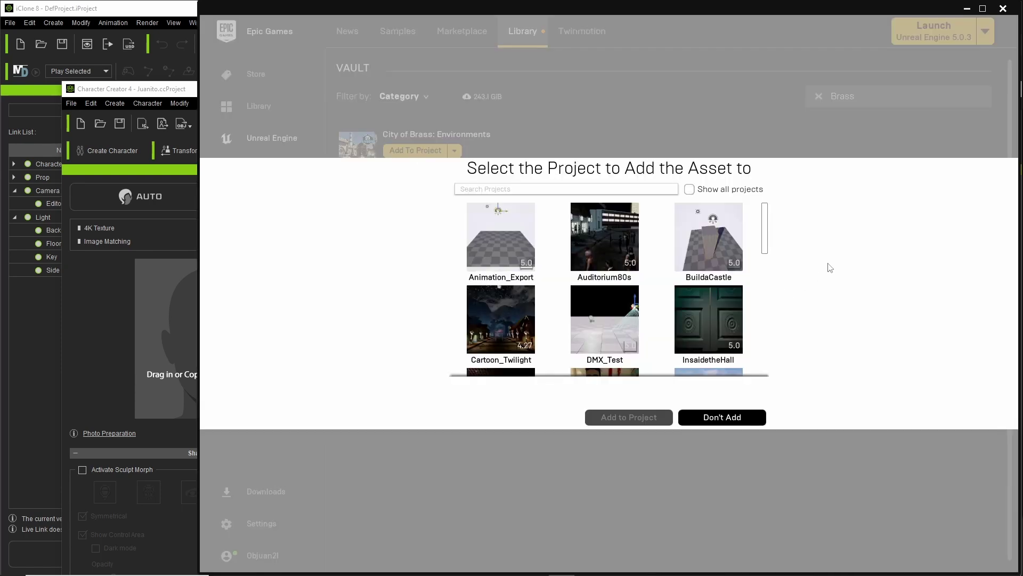
left_click_drag(765, 219, 768, 250)
left_click_drag(767, 250, 768, 258)
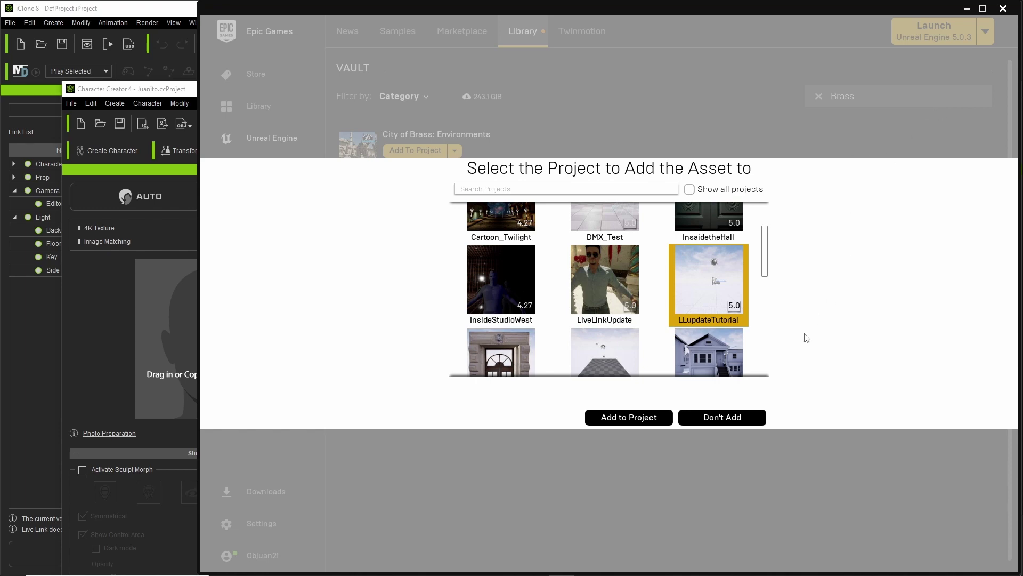
left_click(721, 418)
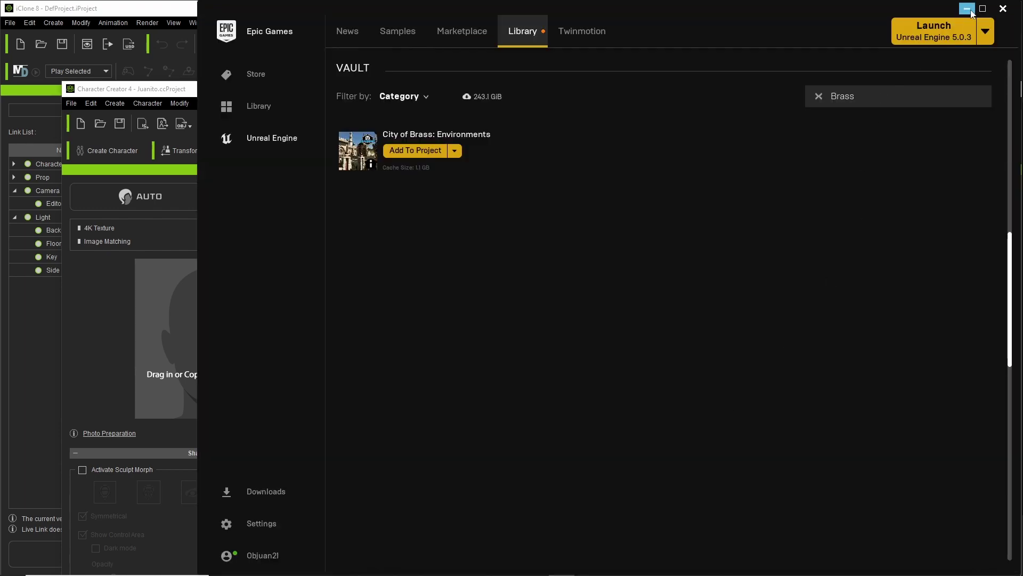
Open Demo_Palace from City_of_Brass_Enviroment > Maps and tilt the view up toward the domes.
left_click(968, 10)
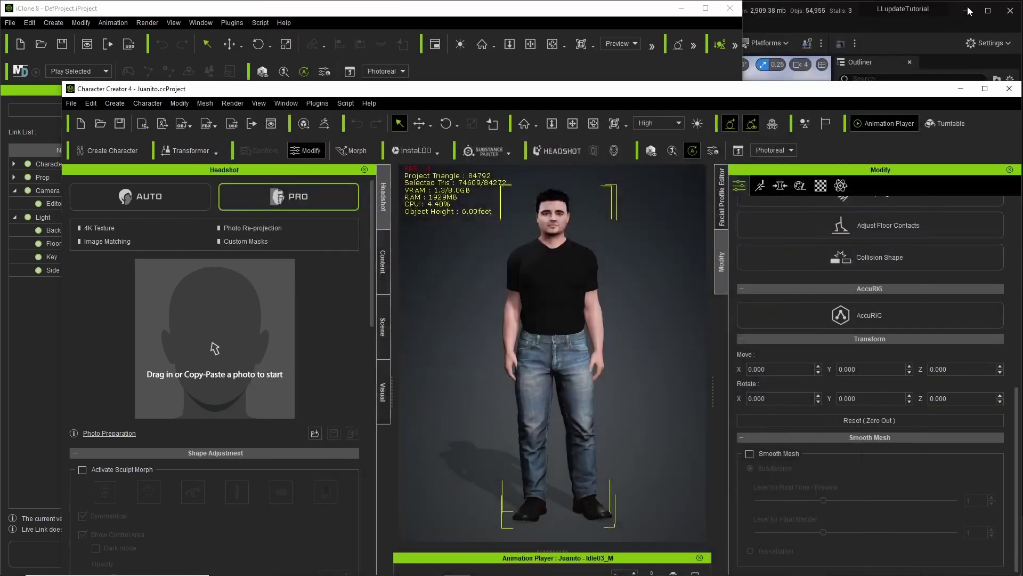
left_click(866, 31)
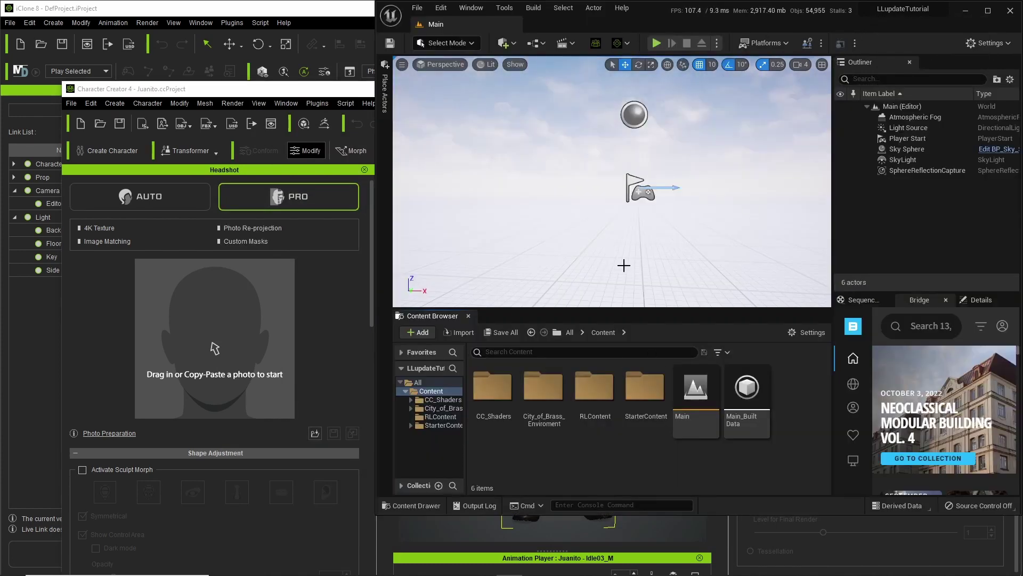
double_click(543, 389)
double_click(493, 394)
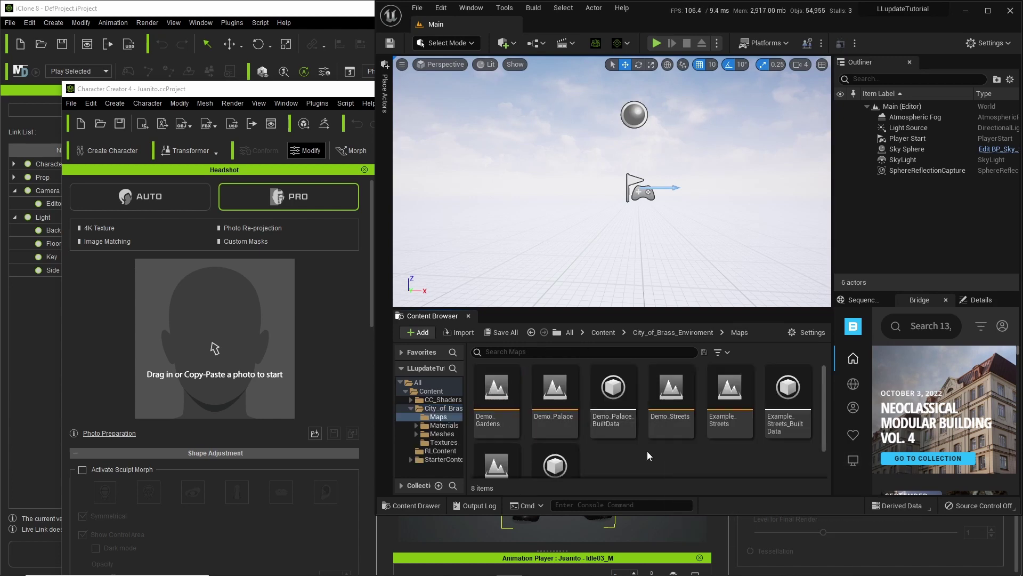
double_click(560, 400)
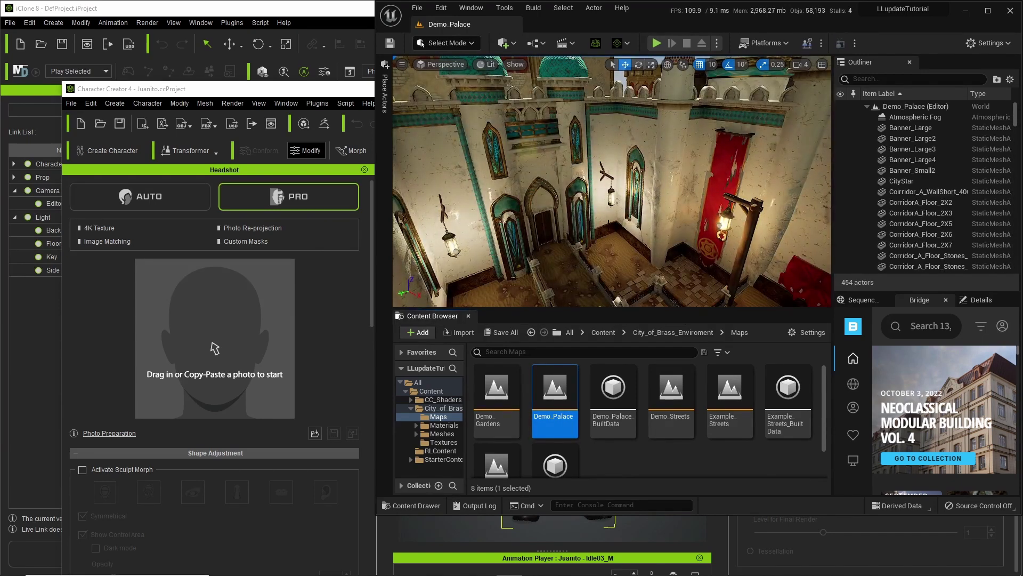
right_click_drag(662, 205, 630, 178)
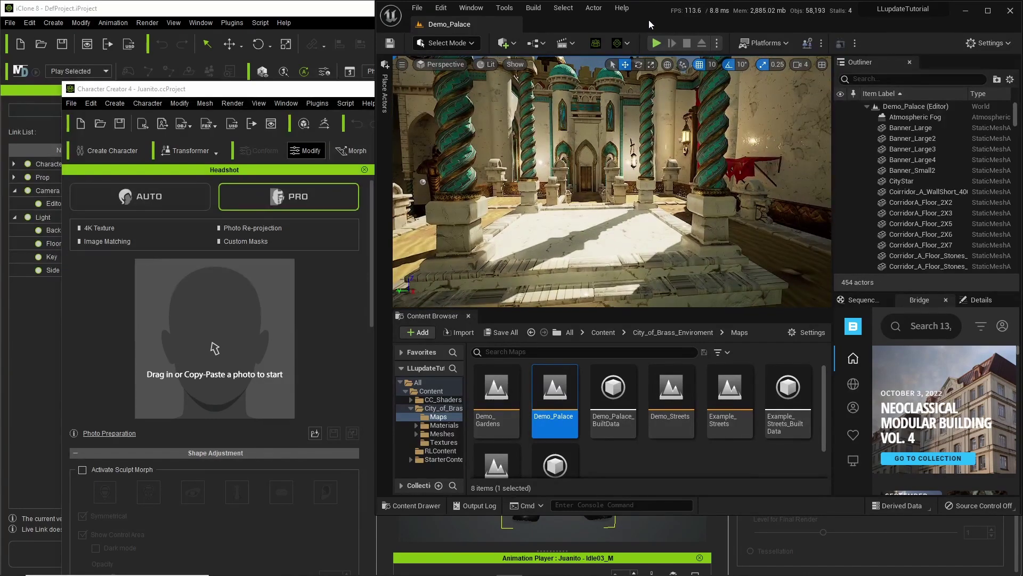
Send the character from Character Creator 4 to iClone and view it from the front.
left_click(352, 90)
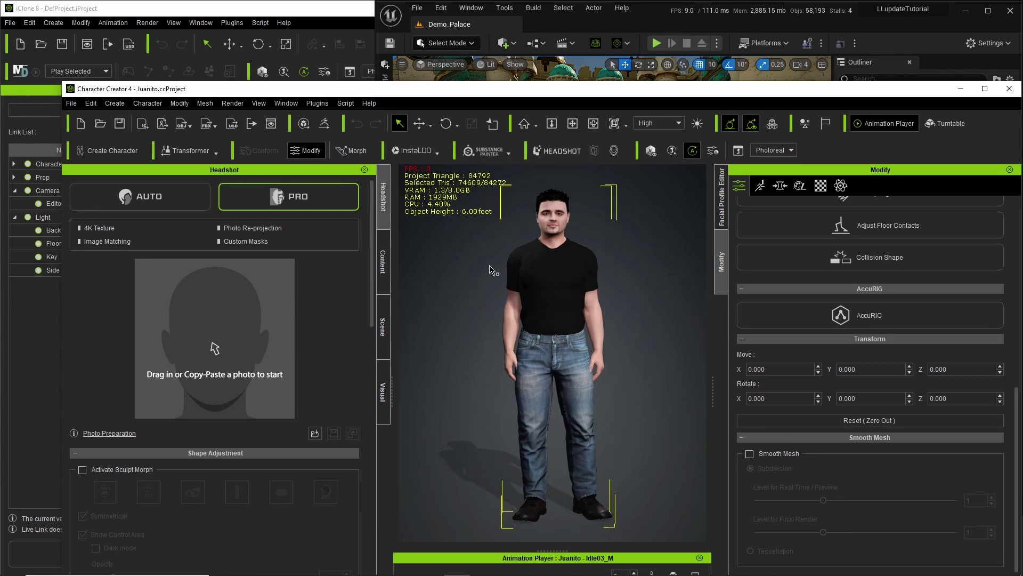
left_click(141, 124)
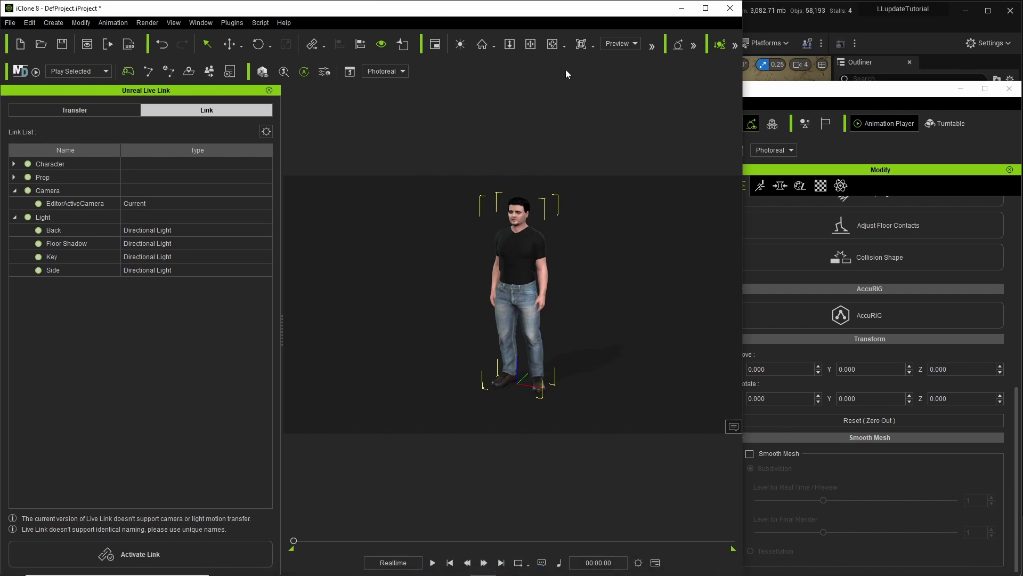
left_click(553, 45)
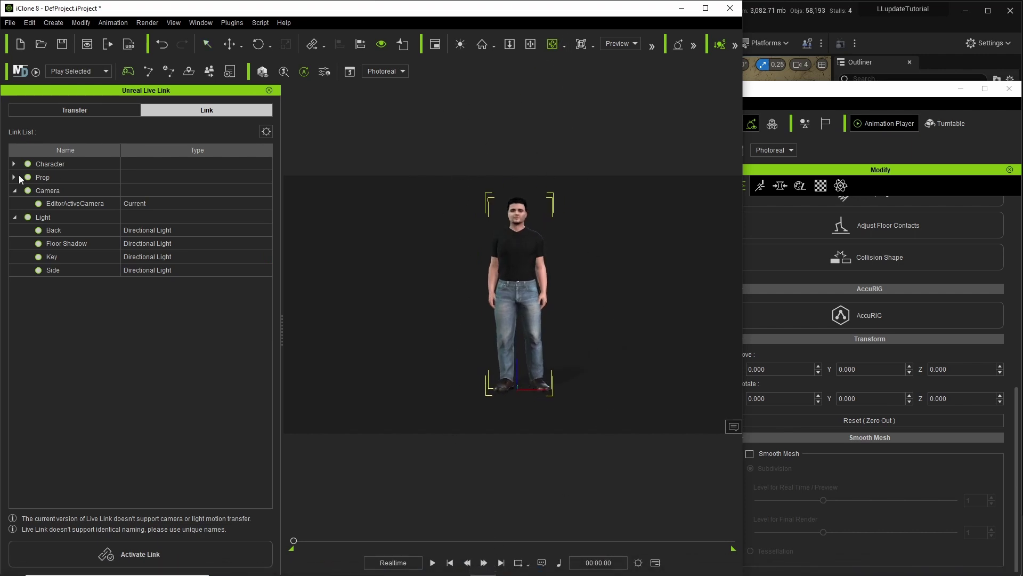
Exclude all four lights from the Unreal Live Link list and the Transfer settings.
left_click(27, 217)
left_click(104, 114)
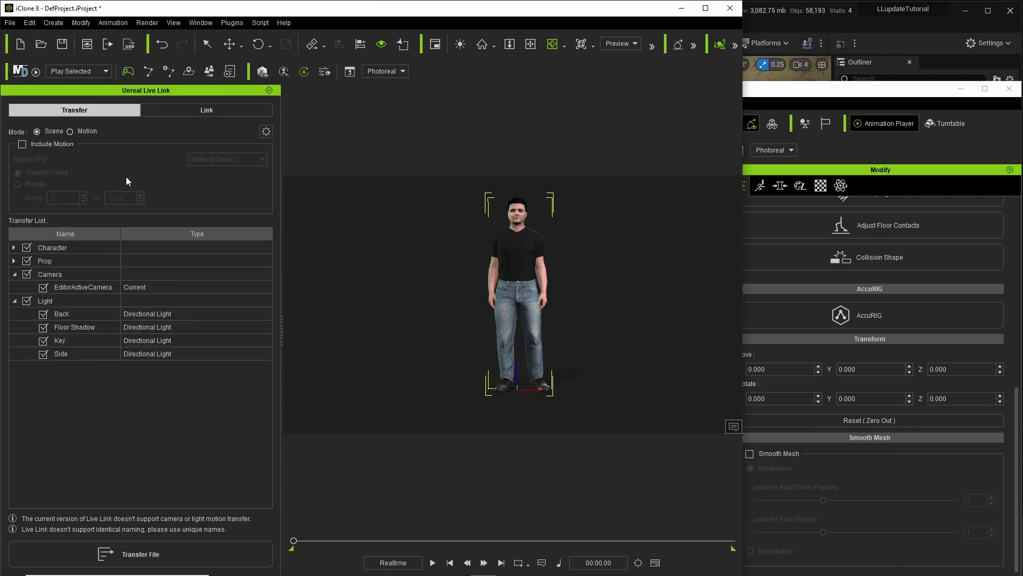
left_click(27, 301)
left_click(837, 24)
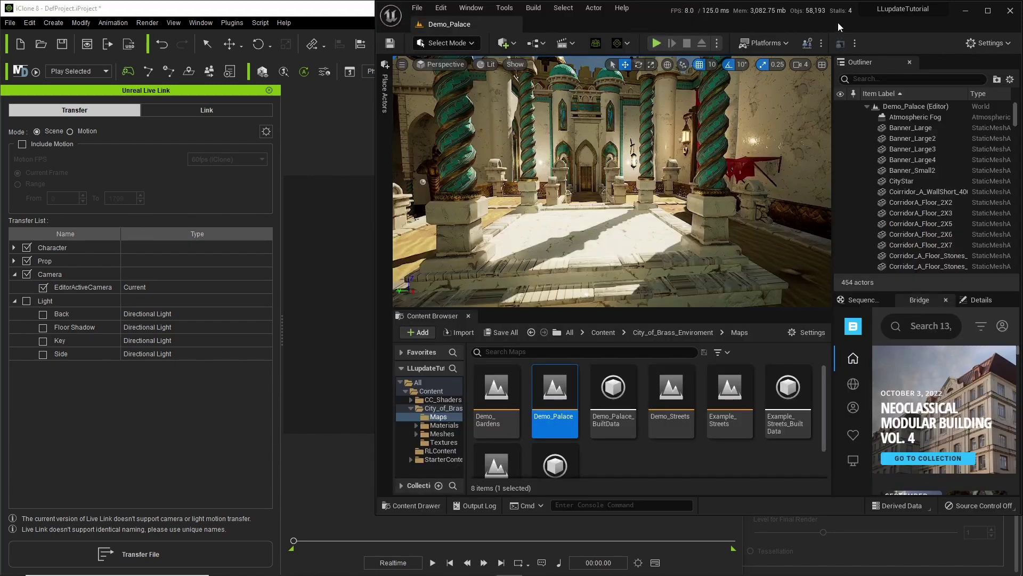
Add an iClone LiveLink source on port 54321 in Live Link, then close the window.
left_click(440, 8)
left_click(471, 8)
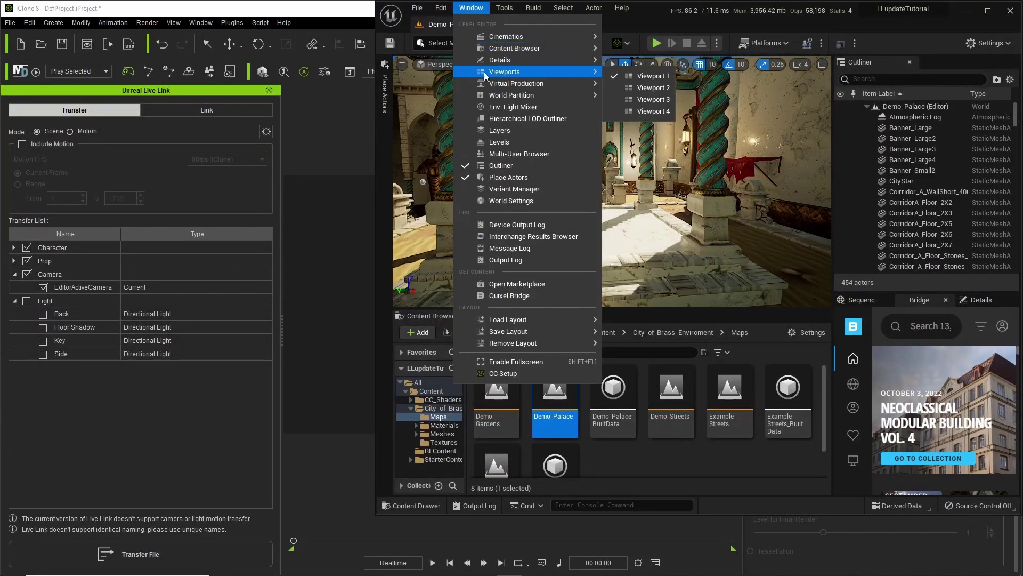
mouse_move(527, 83)
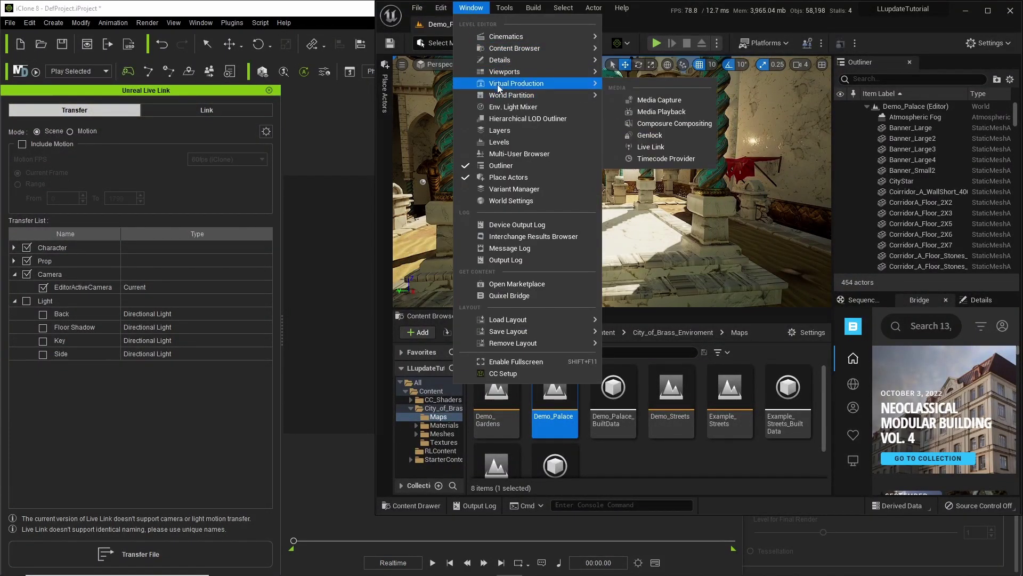
left_click(652, 148)
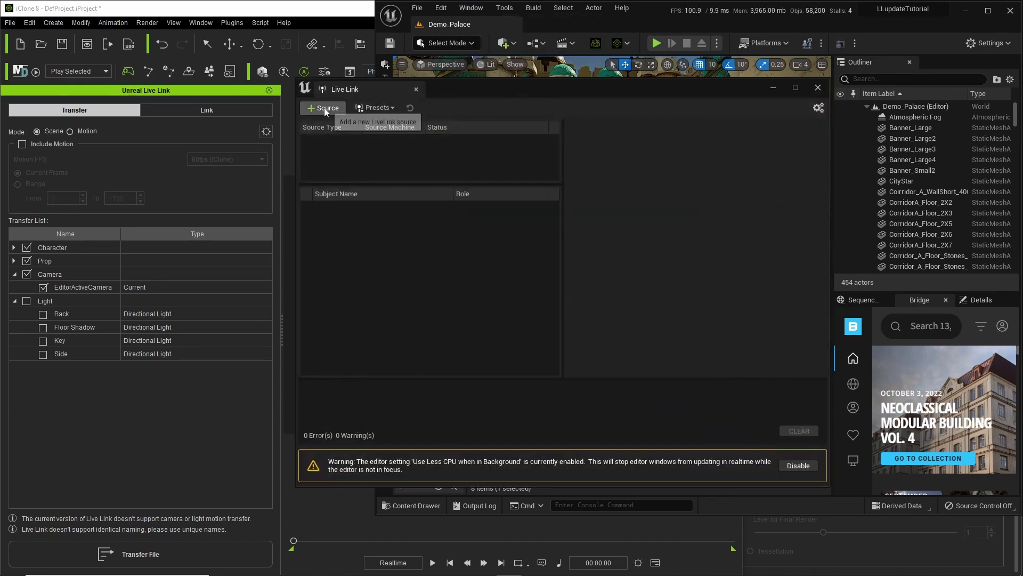
left_click(324, 107)
mouse_move(337, 138)
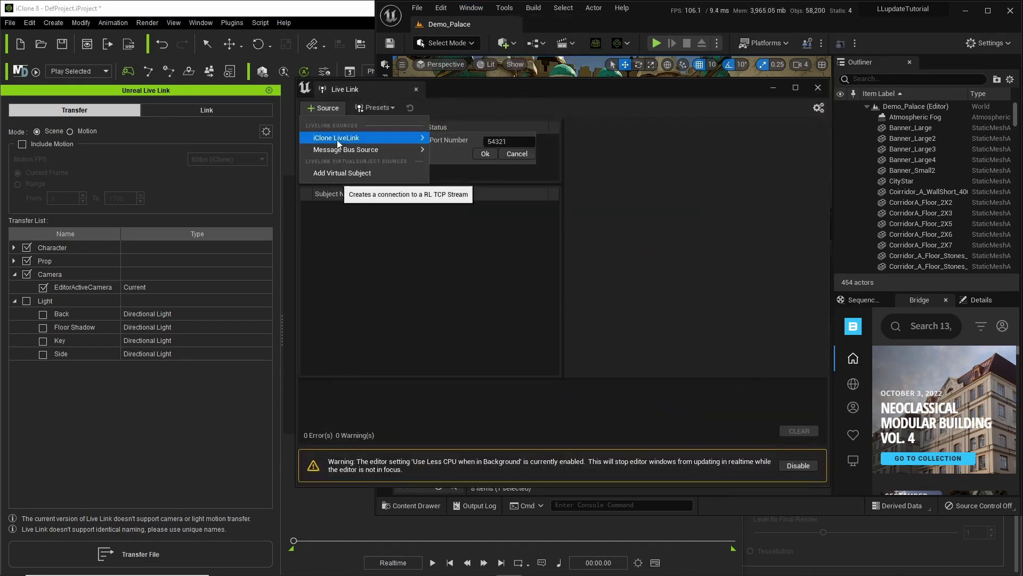
left_click(491, 153)
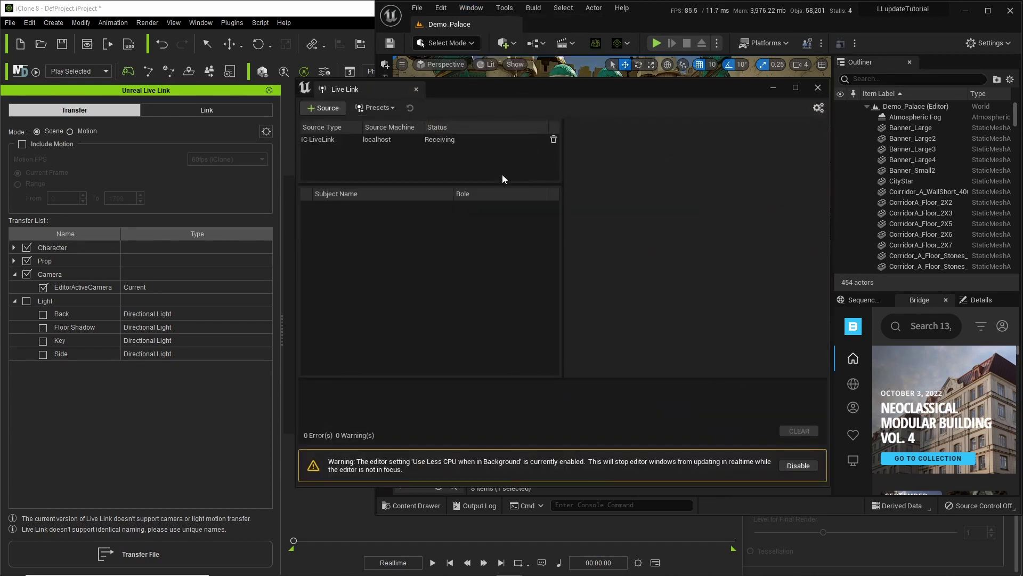
left_click(817, 88)
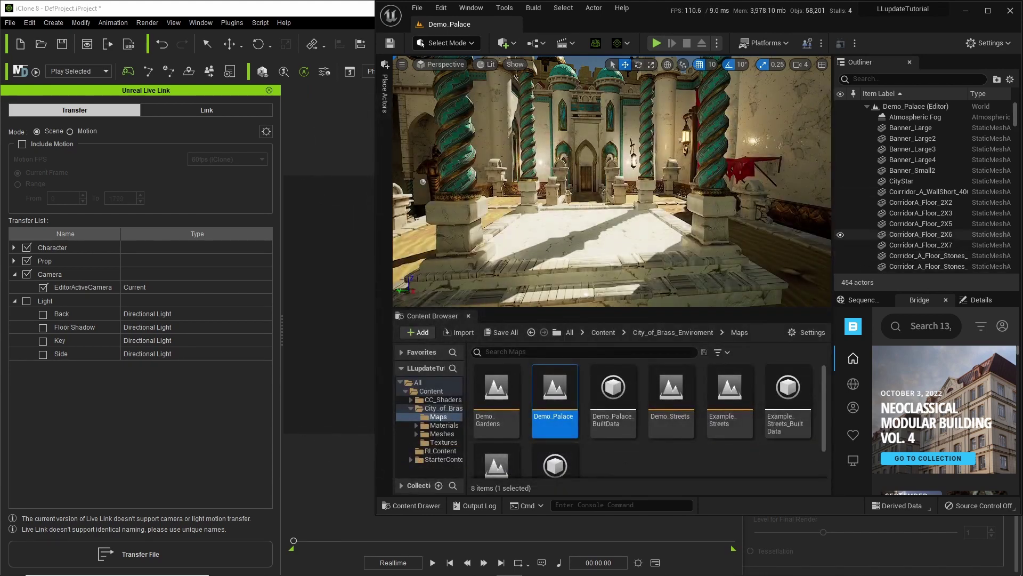
Include motion and transfer the character's frame range 0 to 1108 to Unreal.
left_click(265, 12)
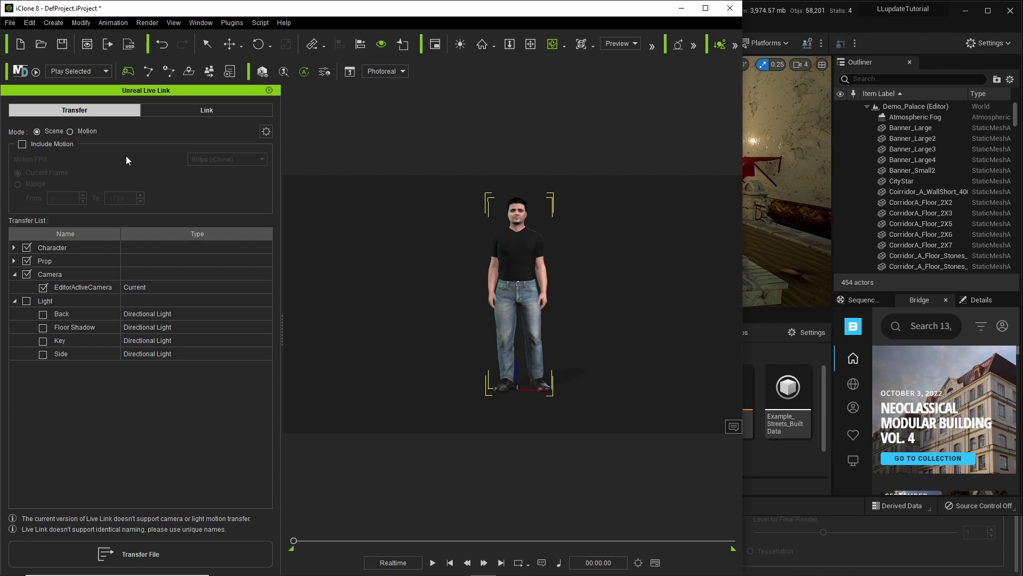
left_click(22, 144)
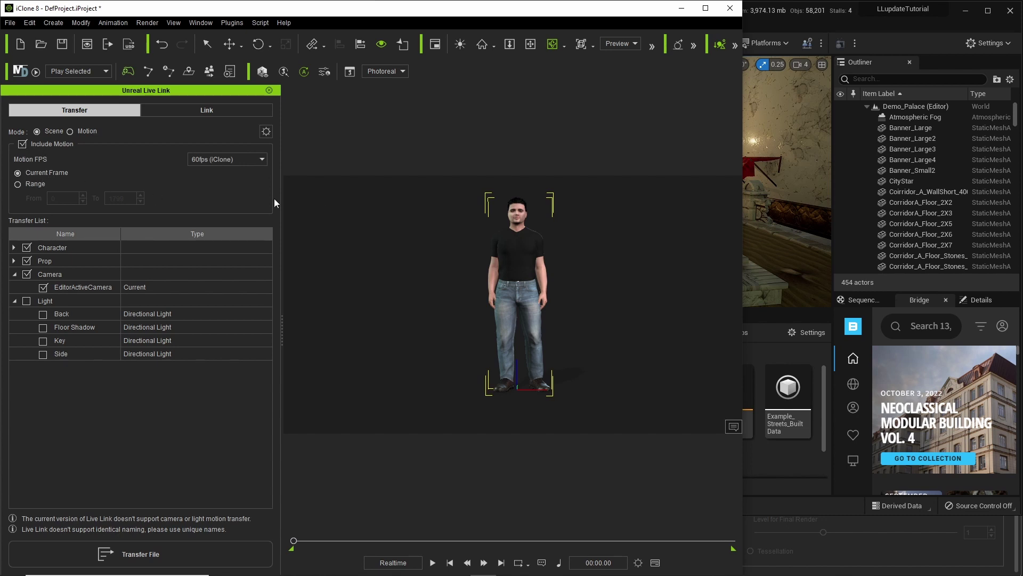
left_click(17, 185)
key("F3")
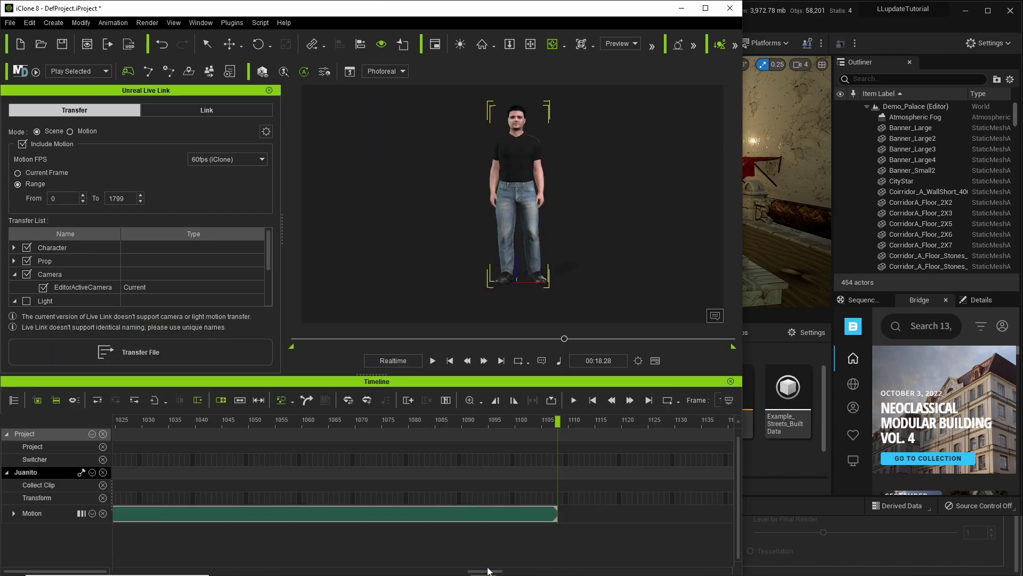
left_click(436, 516)
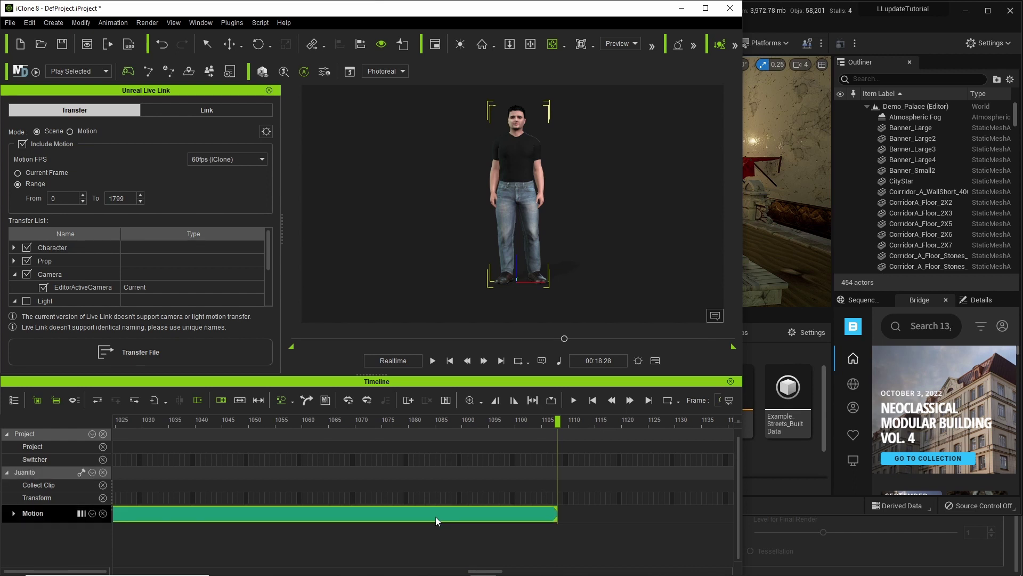
left_click(535, 403)
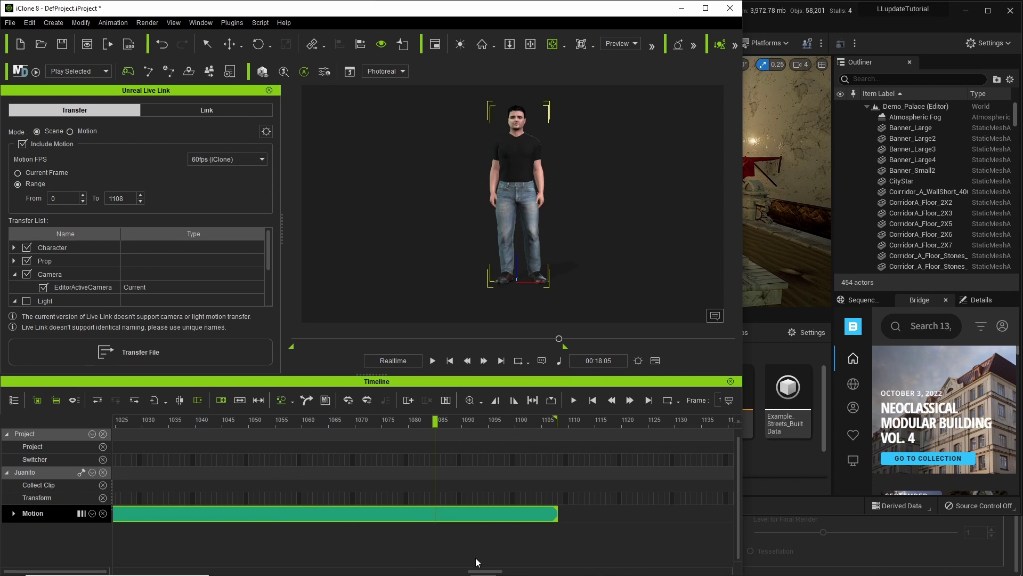
left_click_drag(483, 572, 132, 572)
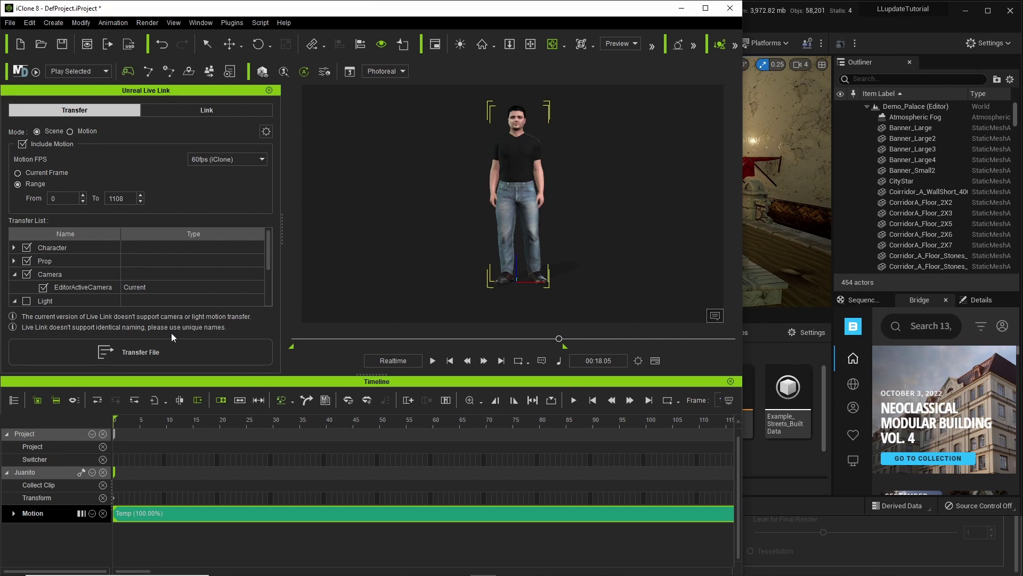
left_click(167, 347)
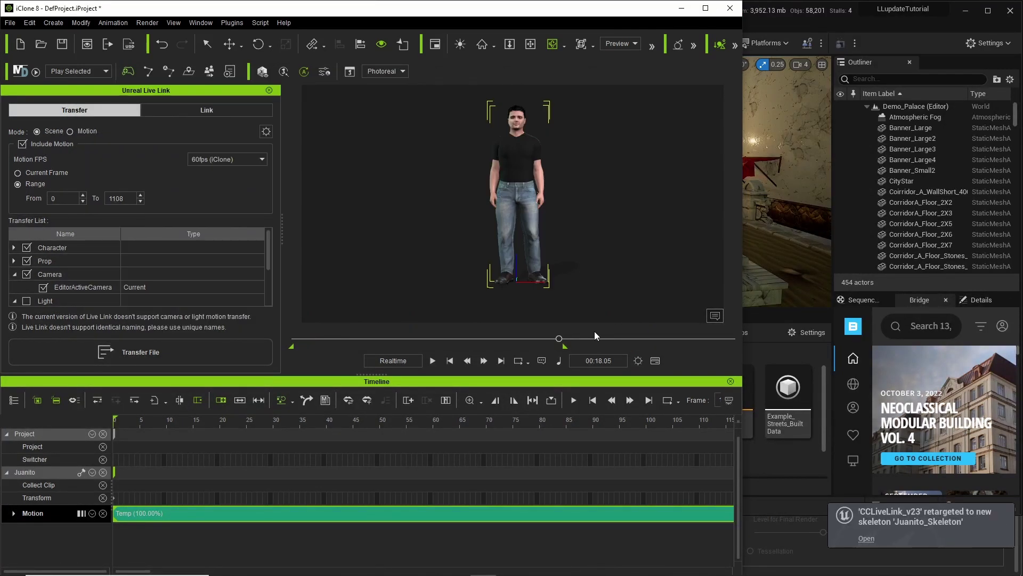
Select Juanito in the Outliner and focus the viewport on him.
left_click(801, 18)
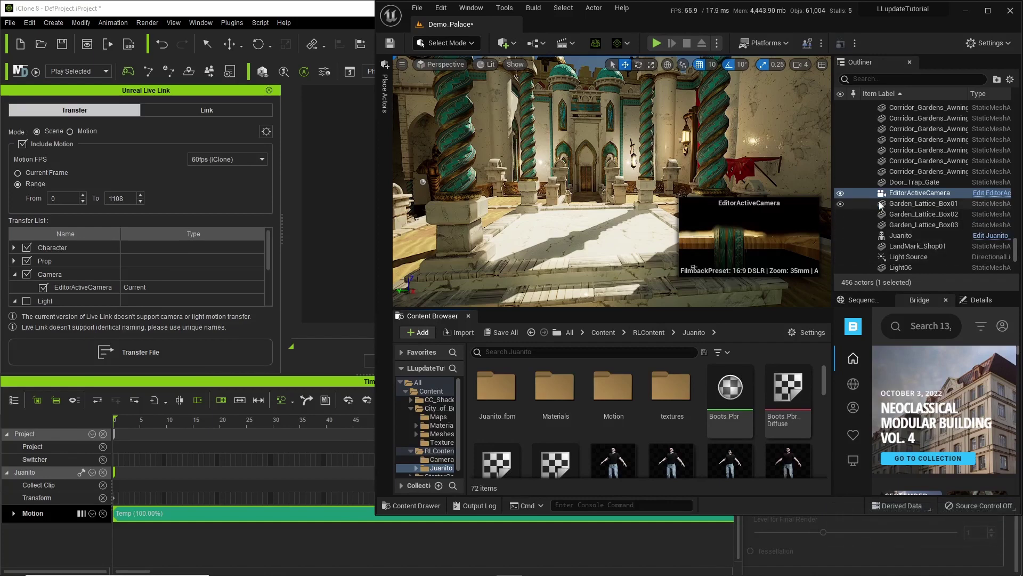
left_click(900, 238)
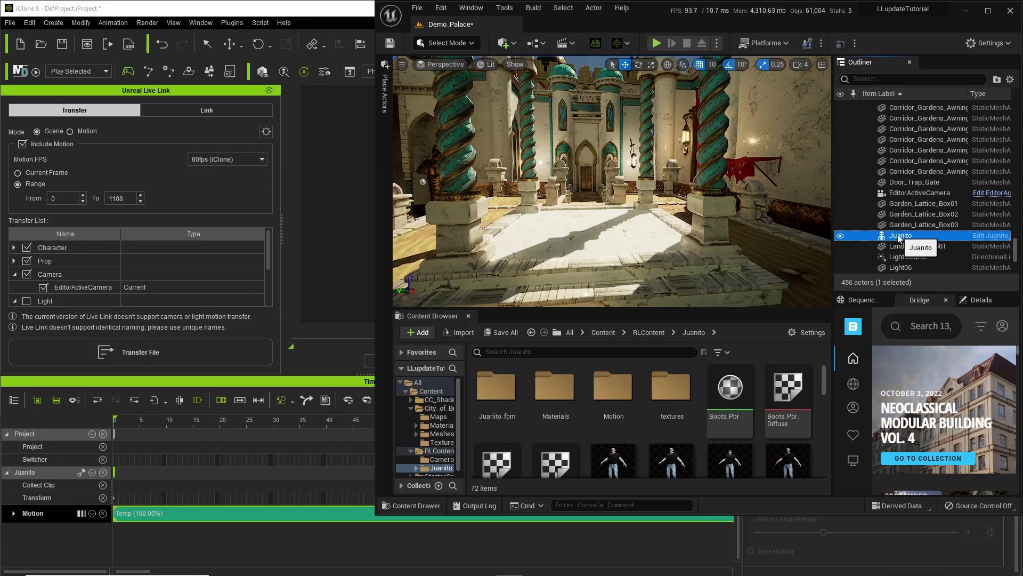
double_click(900, 236)
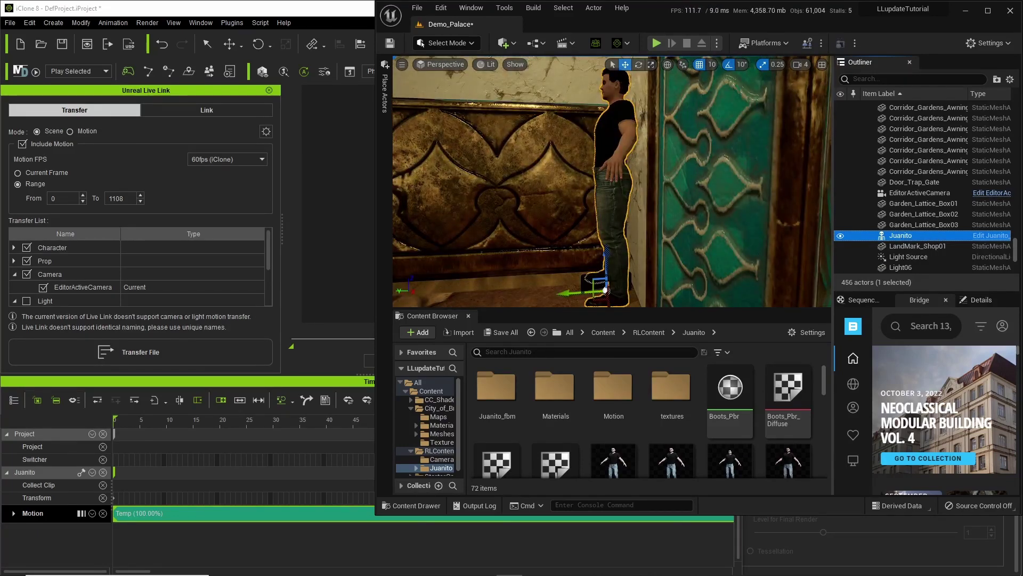
Fly the viewport from Juanito over the rooftops toward the palace courtyard.
right_click_drag(640, 118, 626, 149)
left_click_drag(571, 276, 460, 226)
right_click_drag(460, 226, 506, 227)
key("f")
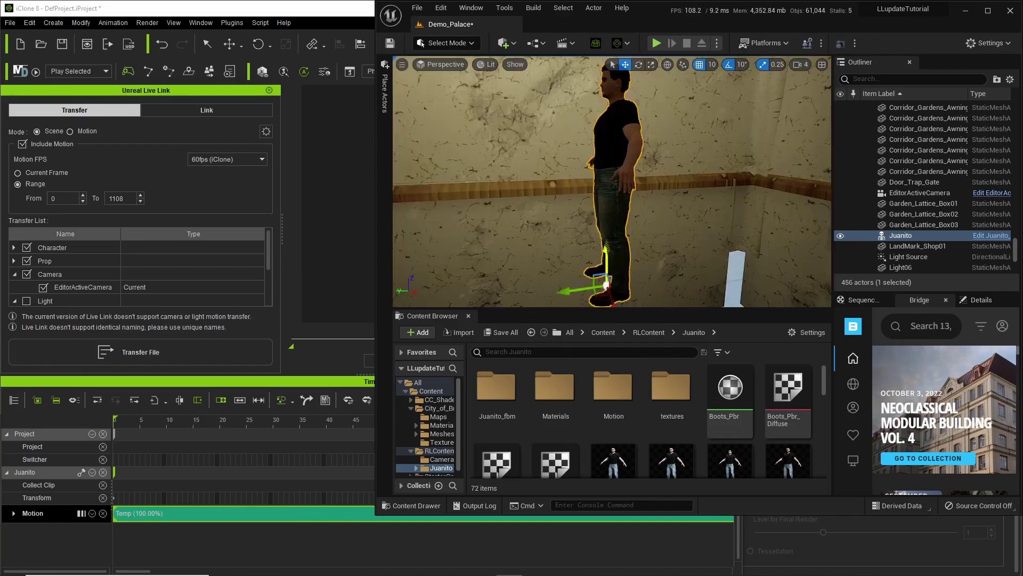
key("s")
right_click_drag(607, 255, 607, 285)
key("s")
right_click_drag(608, 234, 709, 229)
right_click_drag(587, 96, 627, 201)
scroll(627, 201, "up", 6)
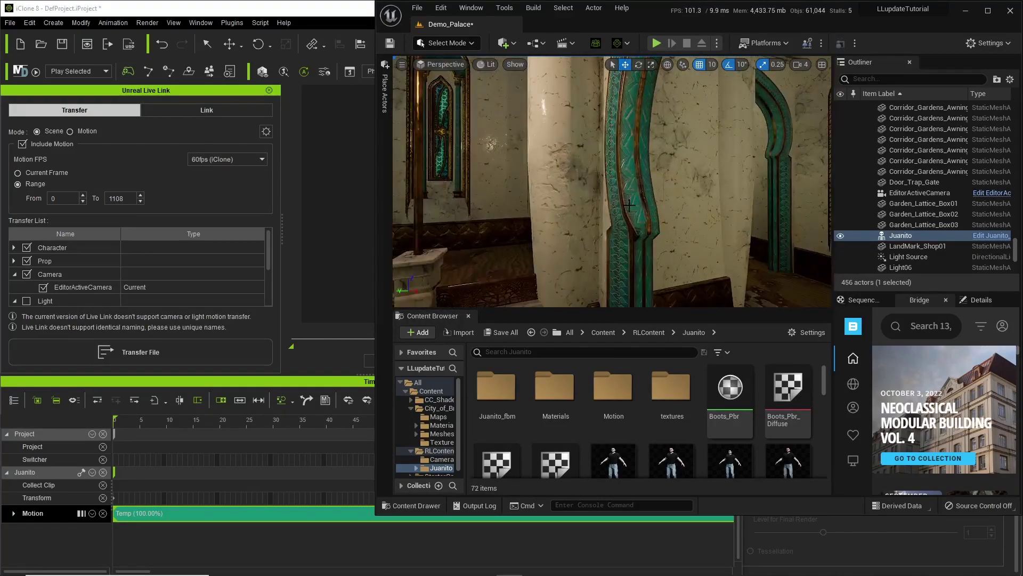
right_click_drag(699, 194, 552, 196)
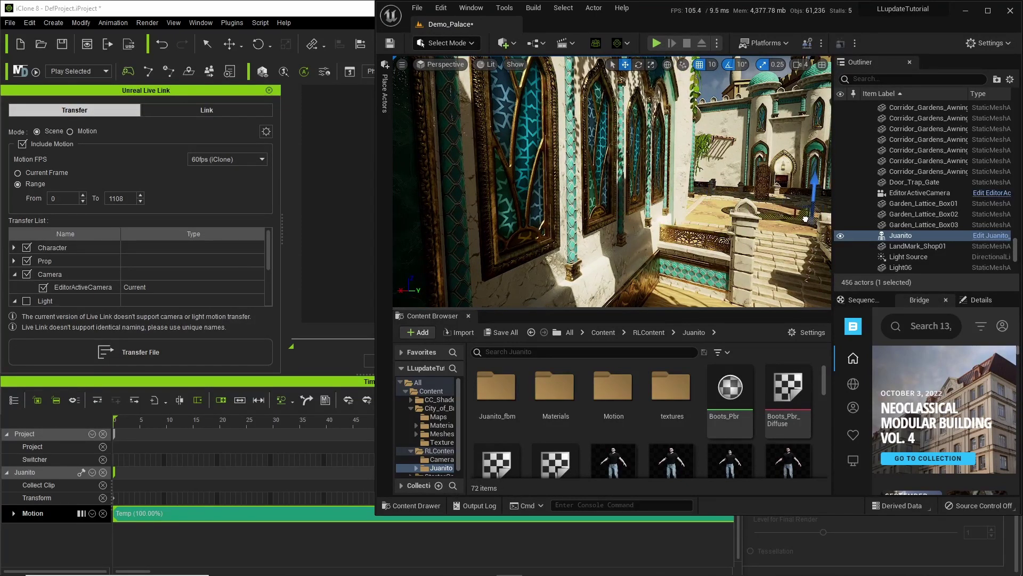
Lift Juanito and slide him left and up the courtyard stairs.
left_click_drag(804, 215, 805, 161)
right_click_drag(804, 162, 887, 171)
right_click_drag(660, 196, 802, 200)
key("f")
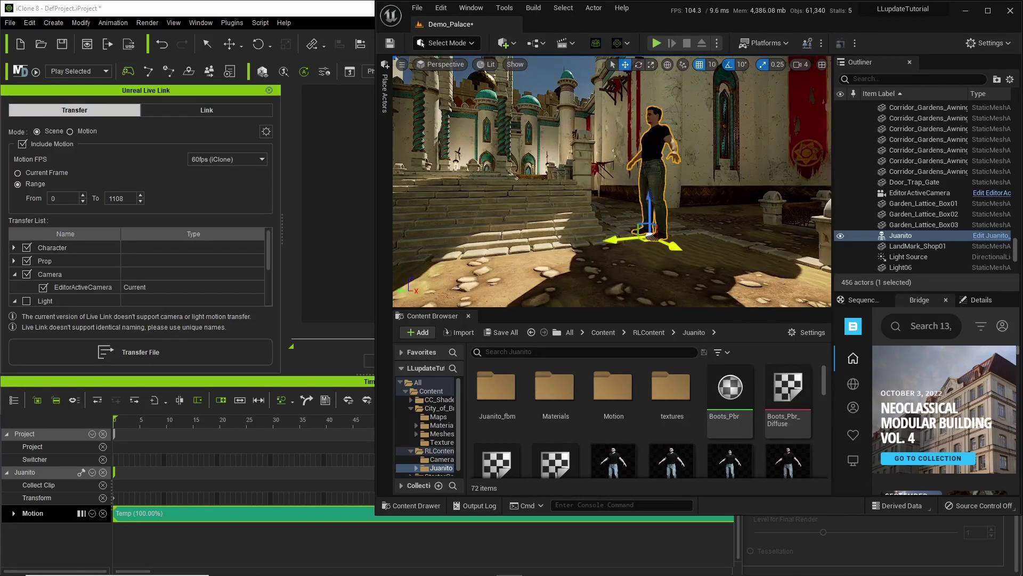
left_click_drag(541, 193, 461, 194)
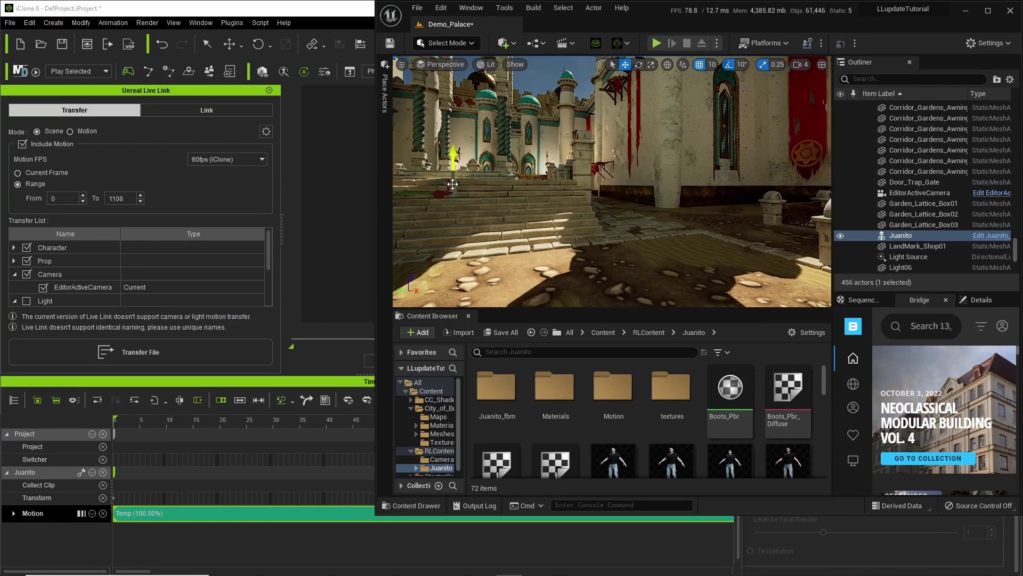
left_click_drag(454, 160, 466, 141)
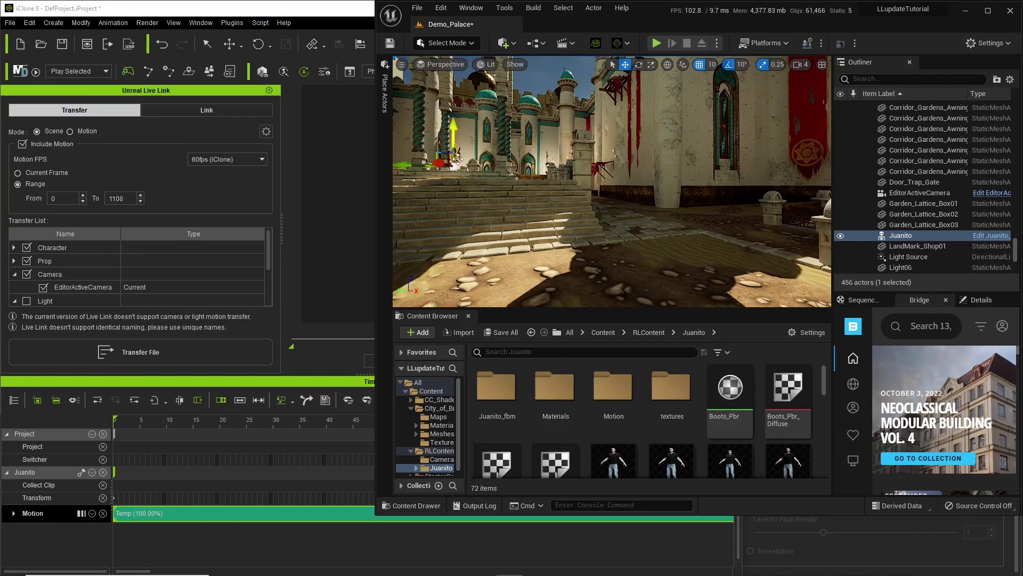
key("f")
Shift Juanito right past the pillars, then back onto the platform between them.
right_click_drag(632, 201, 757, 211)
right_click_drag(645, 252, 668, 248)
left_click_drag(666, 274, 928, 276)
key("f")
left_click_drag(648, 291, 798, 286)
key("f")
left_click_drag(659, 290, 744, 290)
key("f")
left_click_drag(634, 292, 632, 248)
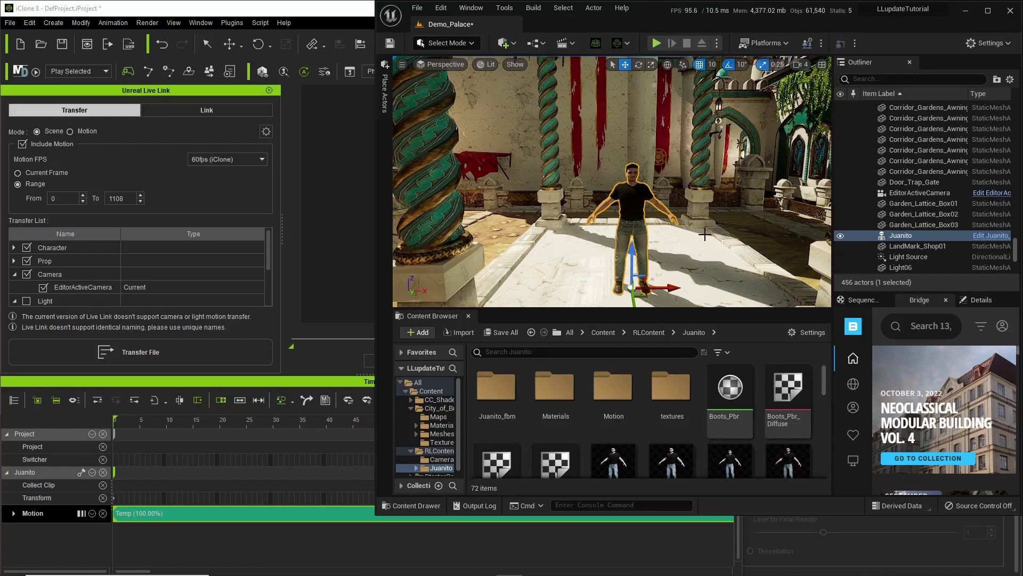
key("f")
scroll(671, 206, "down", 5)
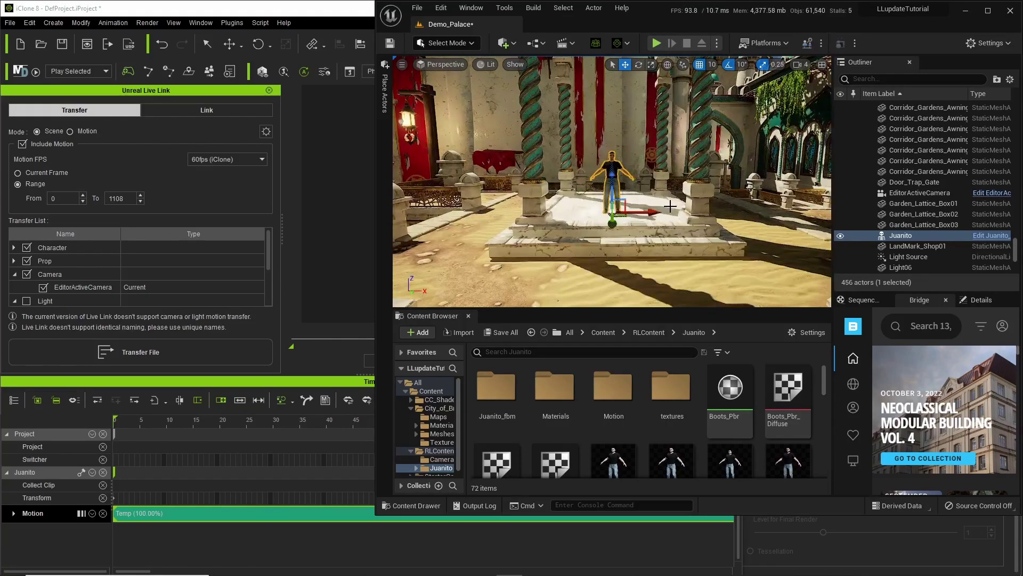
right_click_drag(651, 220, 569, 190)
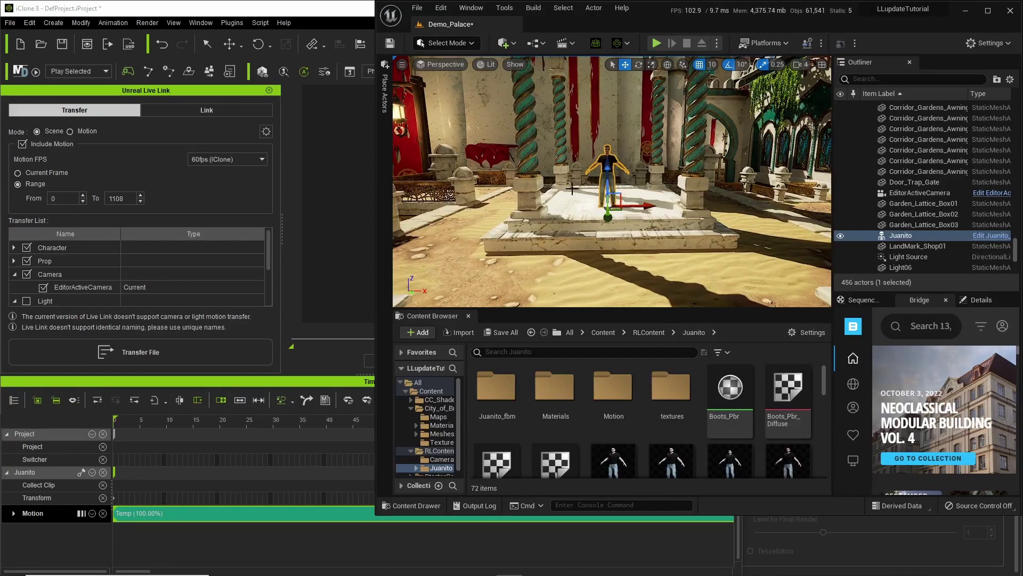
Arrange the iClone and Unreal windows side by side and start the Live Link.
left_click(334, 13)
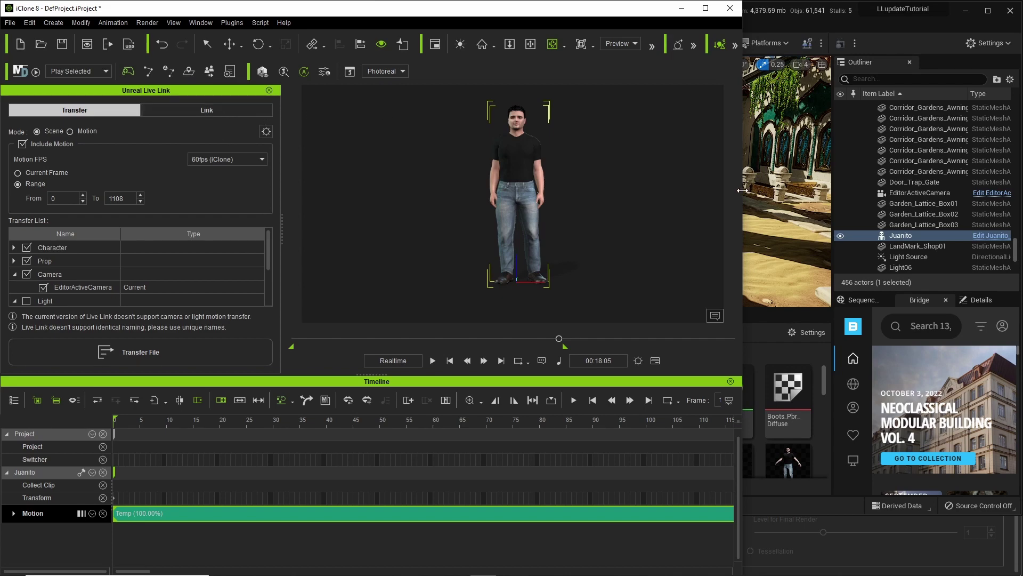
left_click_drag(742, 190, 553, 185)
left_click_drag(643, 23, 720, 22)
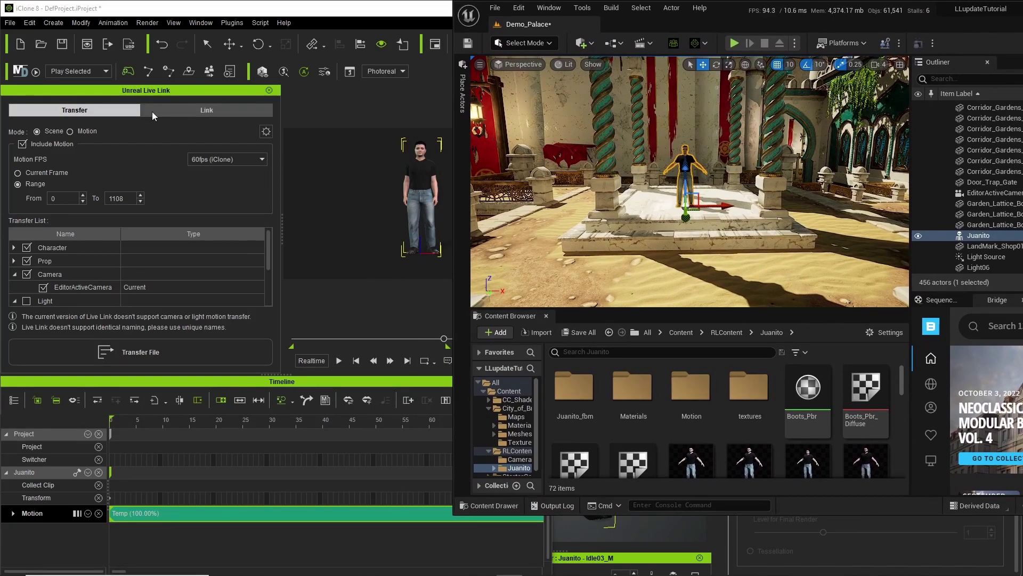
left_click(192, 110)
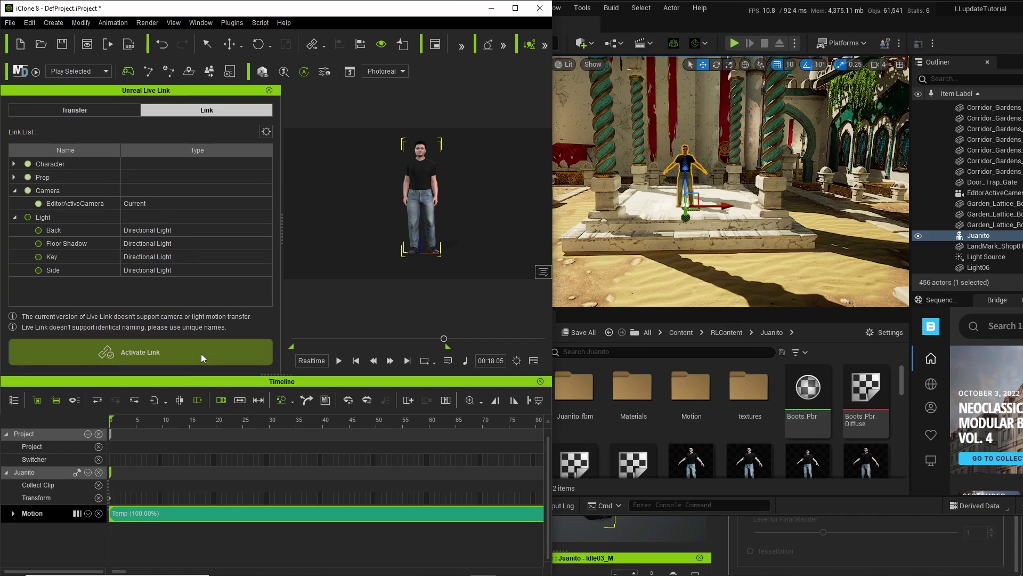
left_click(200, 353)
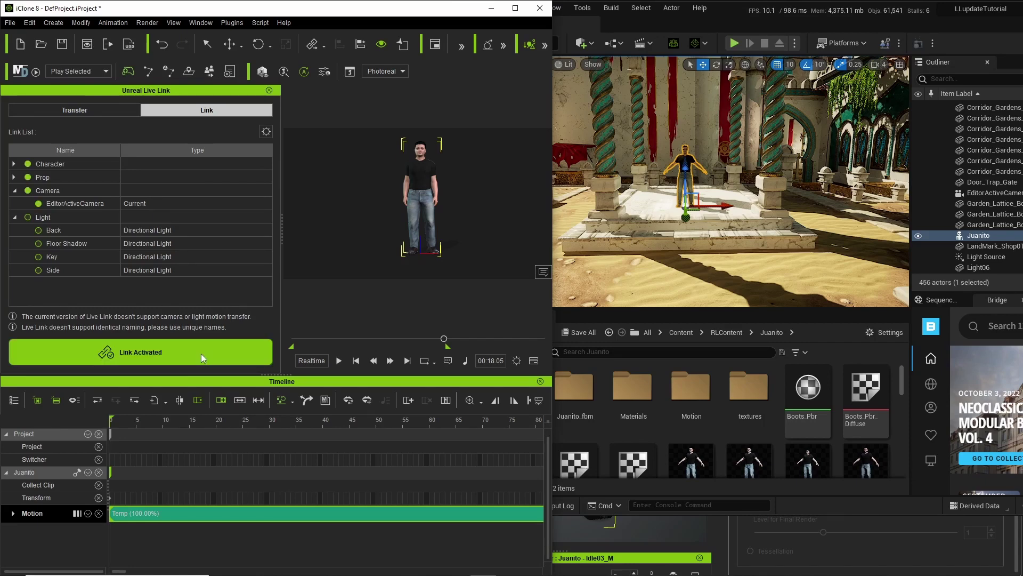
left_click(658, 25)
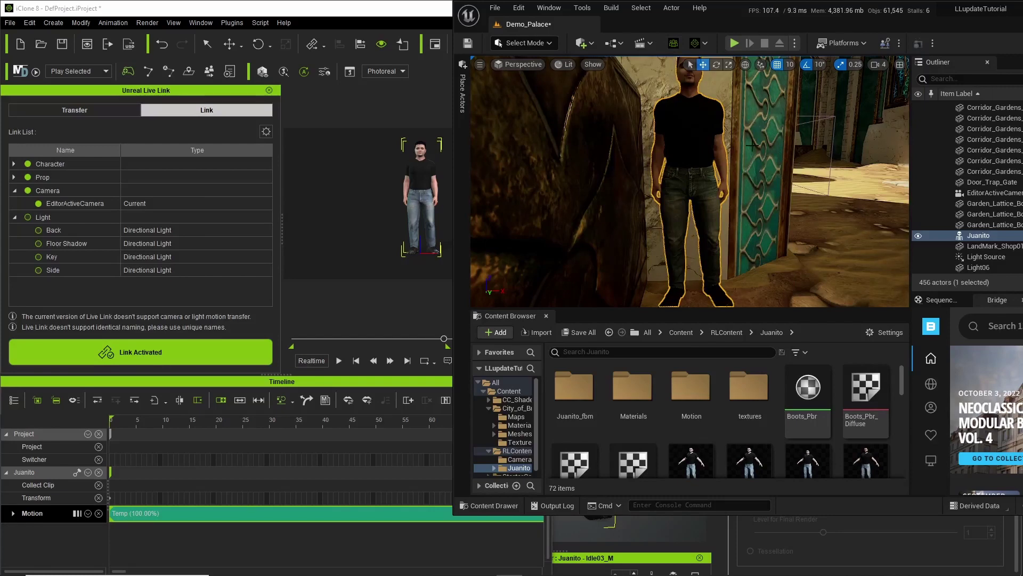
Rewind Juanito's motion to the first frame and play it, watching it stream into Unreal.
right_click_drag(756, 139, 683, 134)
scroll(806, 141, "down", 5)
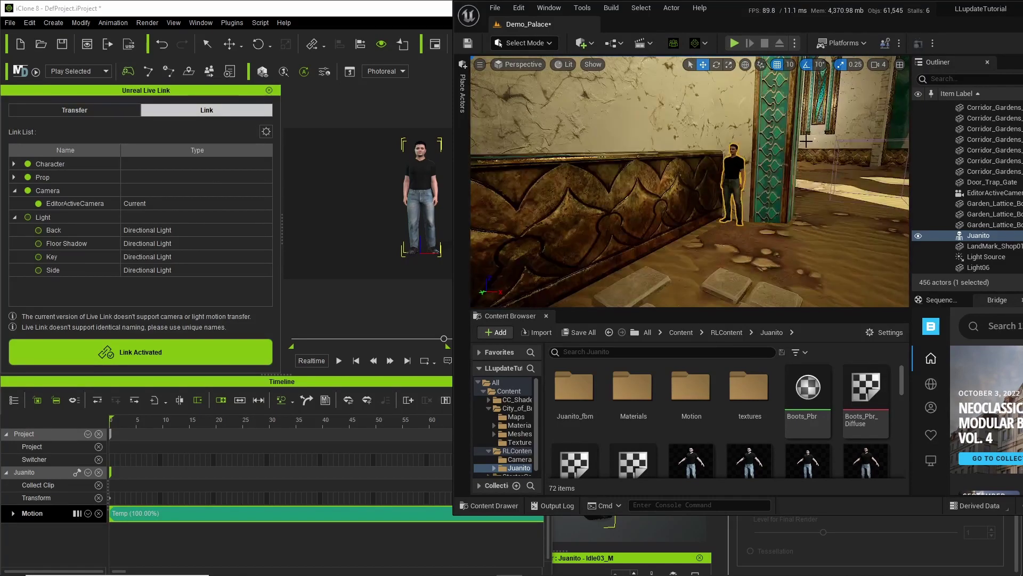
left_click(367, 59)
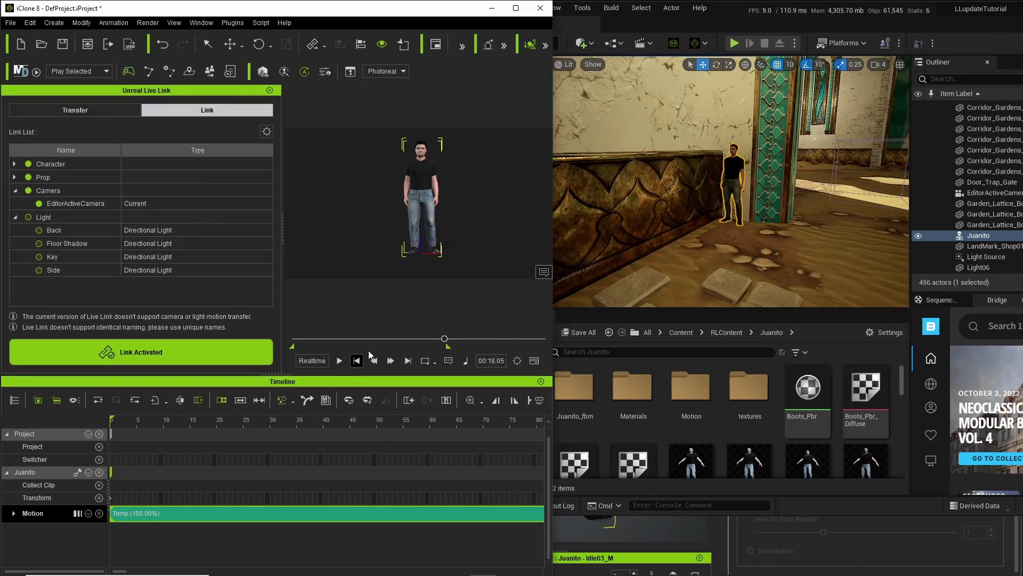
left_click_drag(442, 339, 295, 339)
left_click(340, 361)
left_click(718, 22)
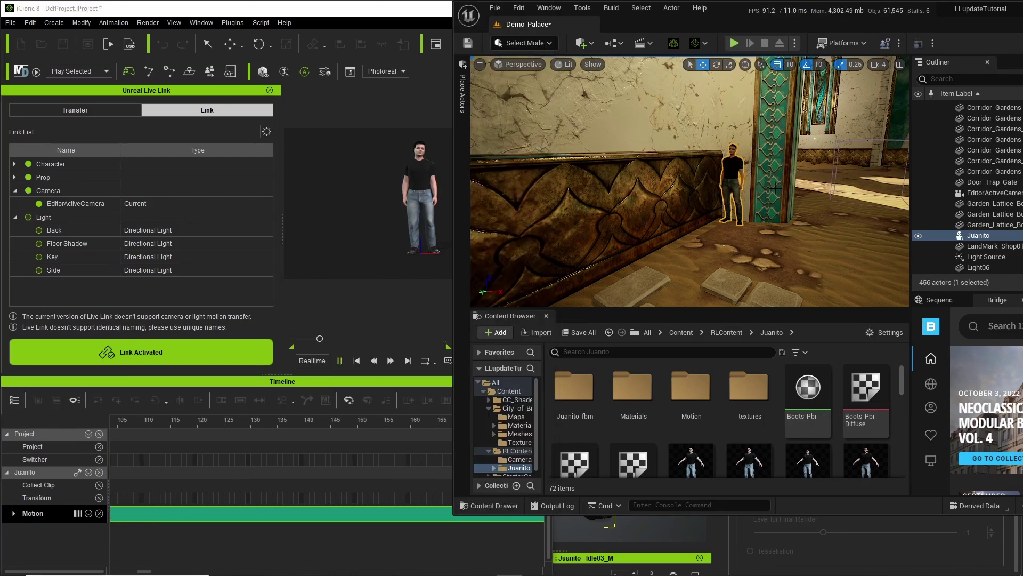
scroll(795, 184, "up", 2)
scroll(794, 184, "up", 3)
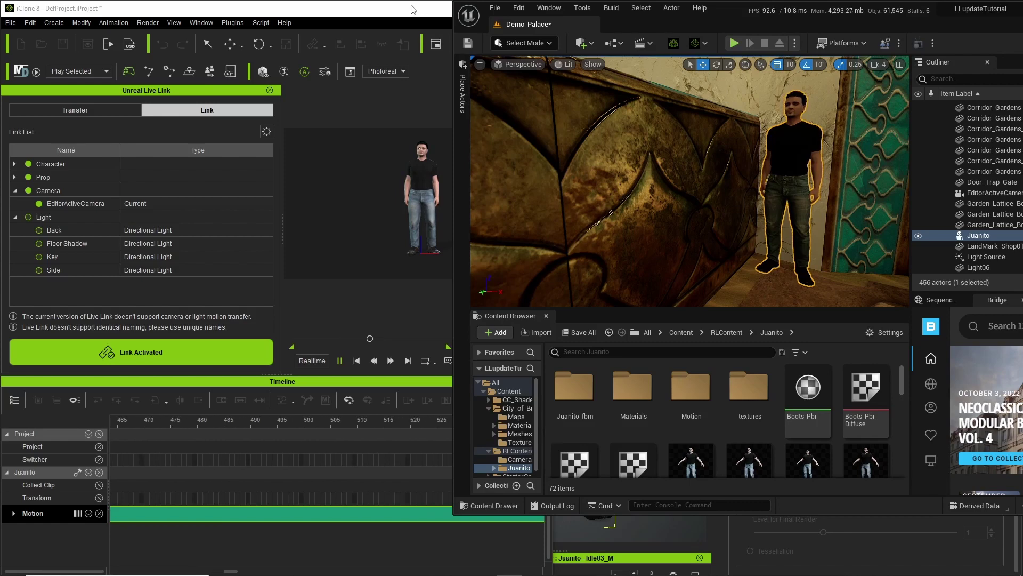
Stop playback and drag the time slider back to 00:00.
left_click(431, 86)
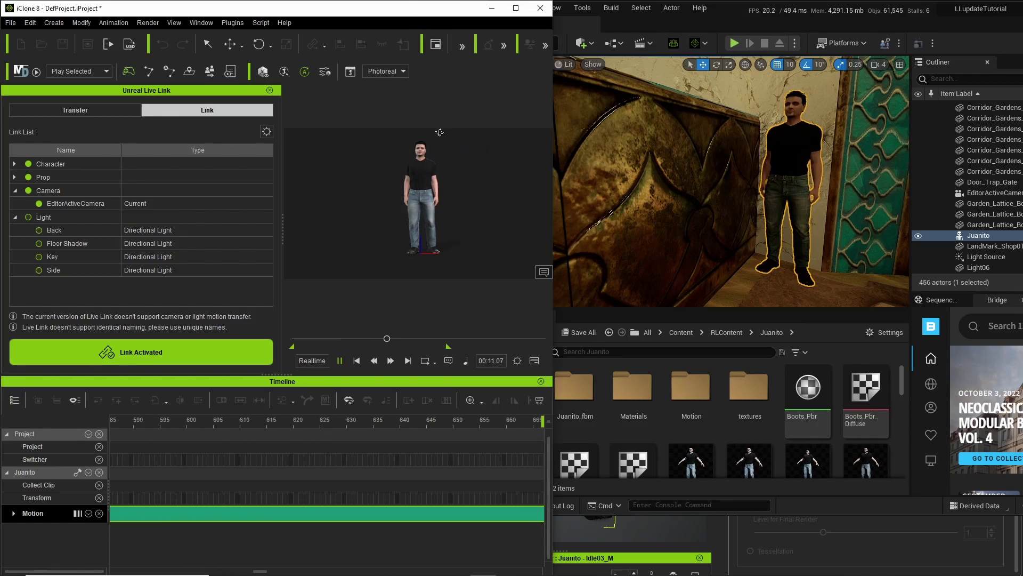
left_click(400, 339)
left_click_drag(399, 339, 289, 338)
scroll(480, 226, "down", 3)
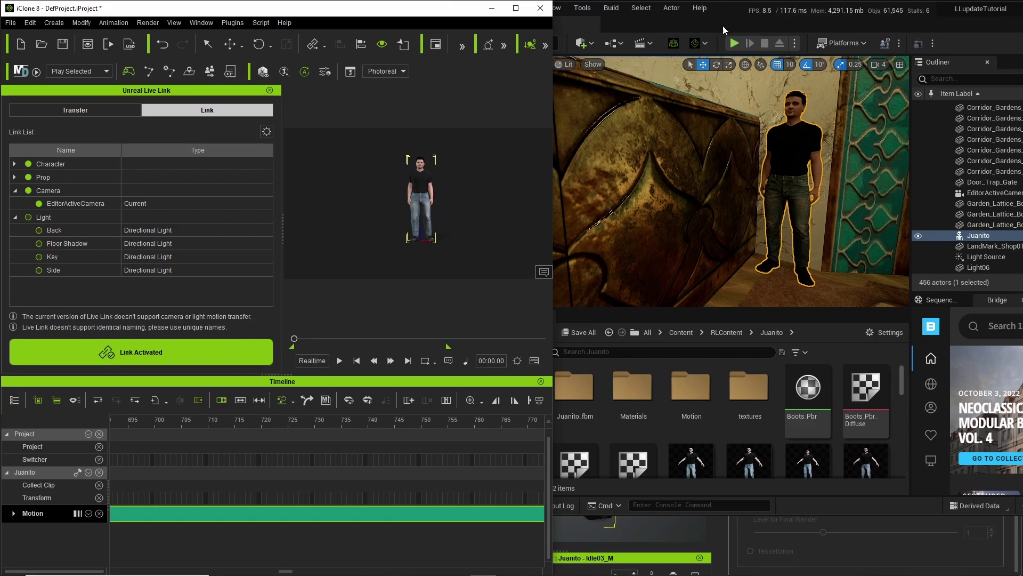
left_click(724, 24)
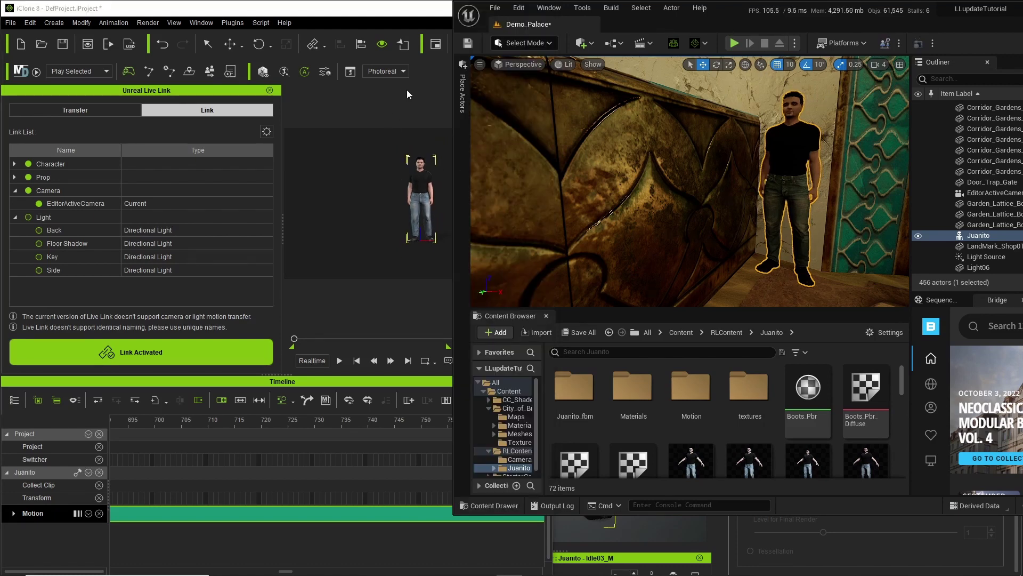
left_click(394, 14)
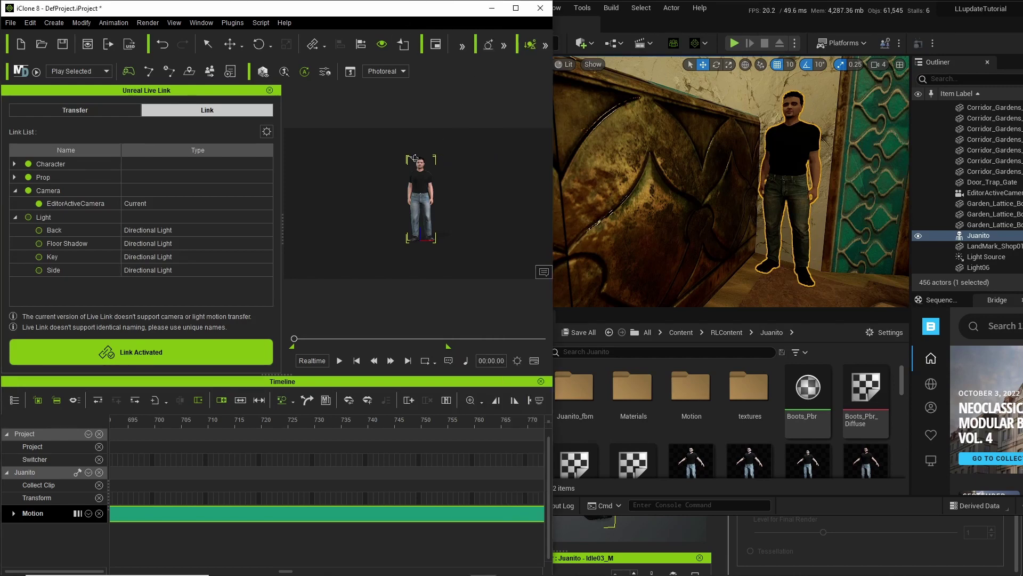
left_click(796, 29)
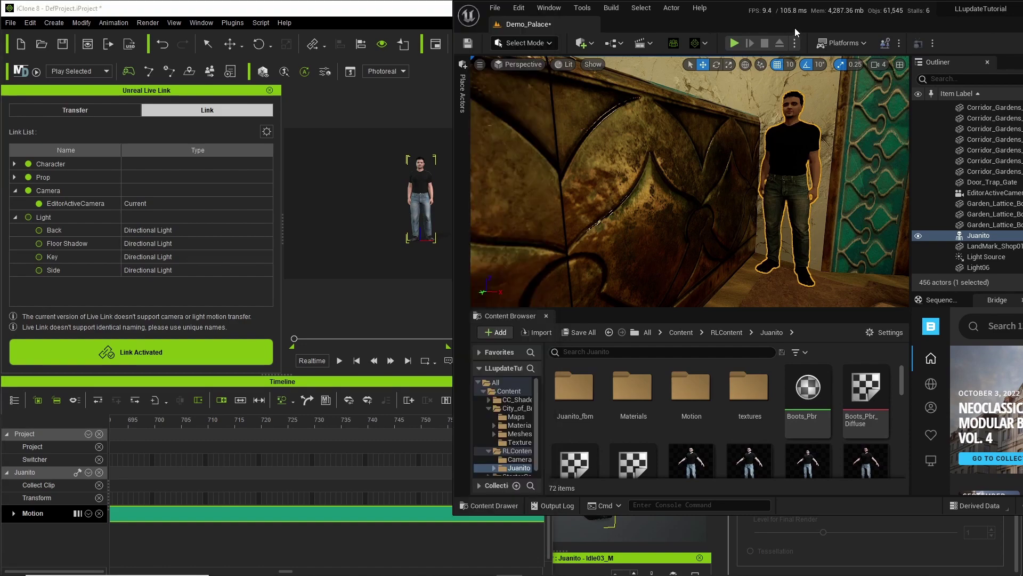
Fly the viewport out to the courtyard and select the arched pavilion beside the steps.
scroll(810, 173, "down", 5)
right_click_drag(810, 173, 685, 184)
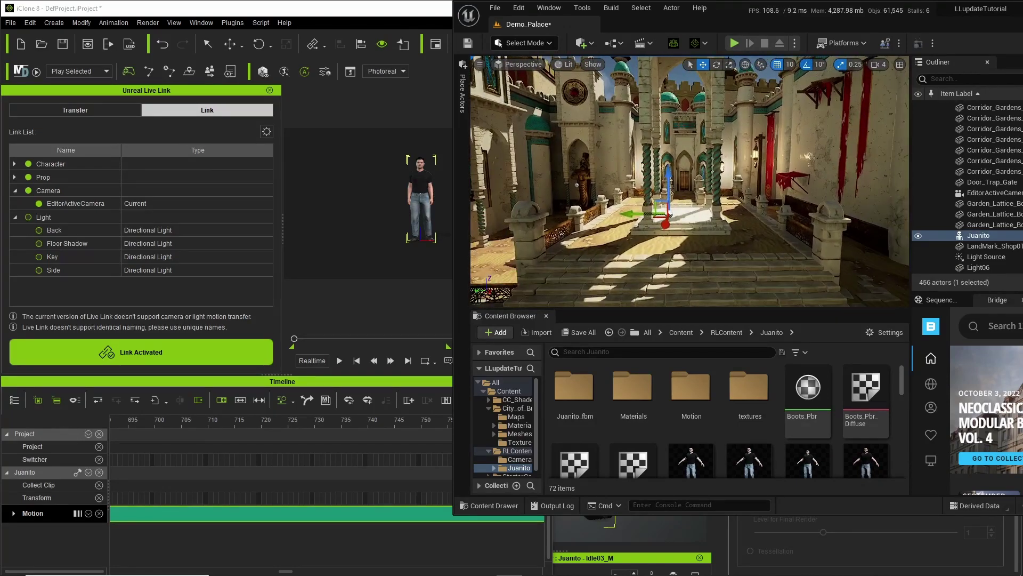
left_click(695, 220)
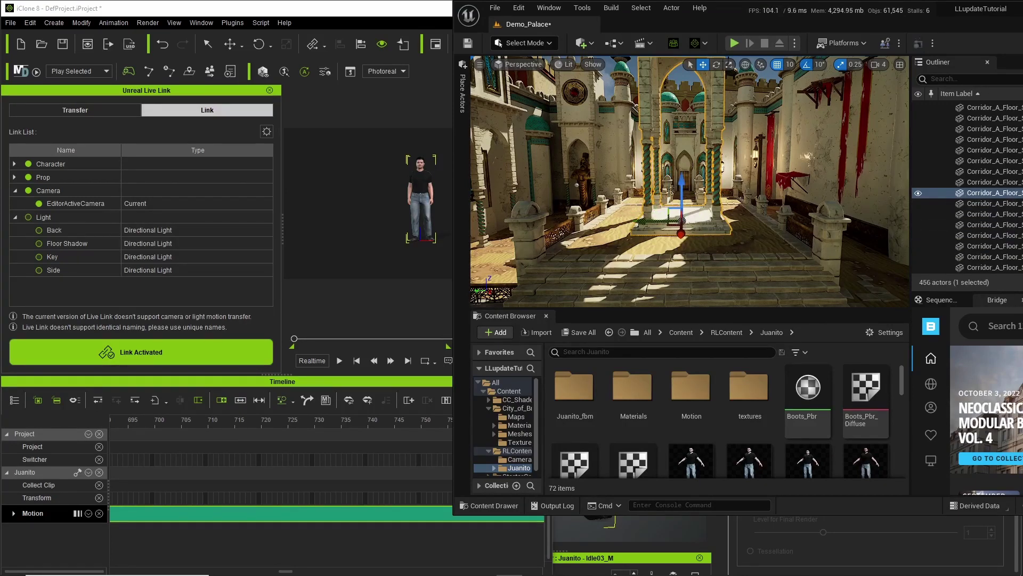
Send Corridor_A_Floor_Stones_C90 to iClone via iClone Data Link > Transfer to iClone.
right_click(699, 220)
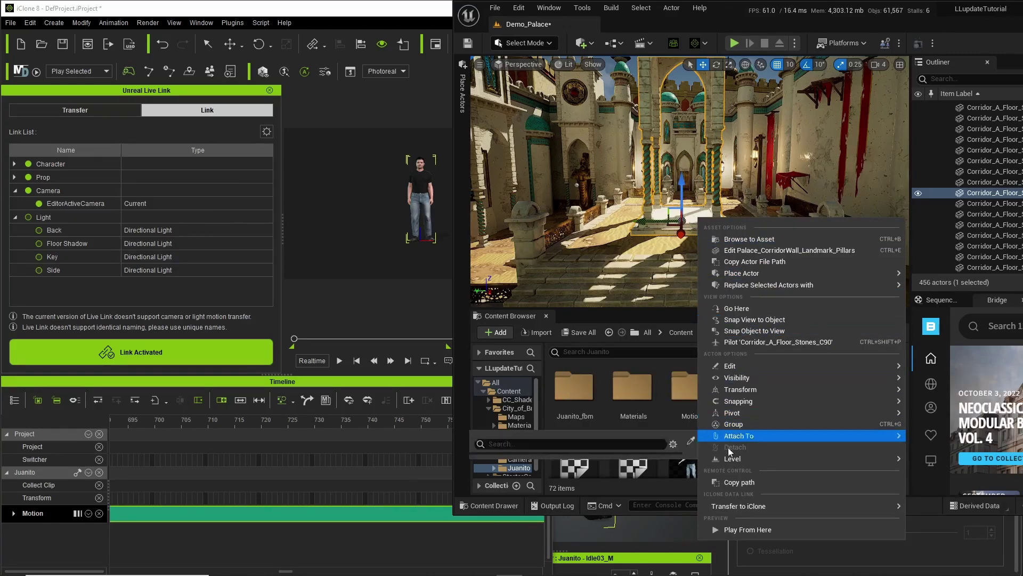
mouse_move(740, 508)
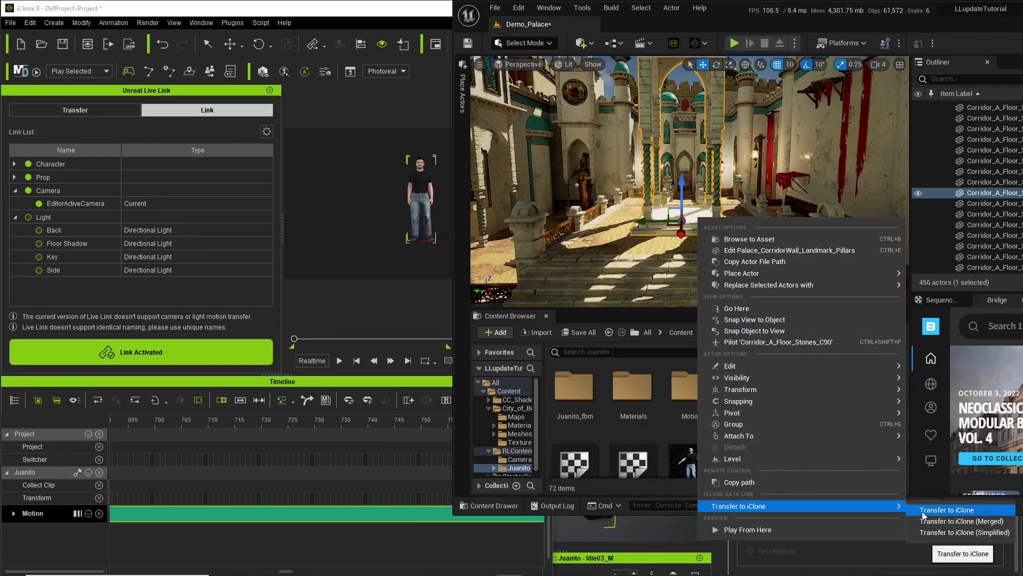
left_click(944, 192)
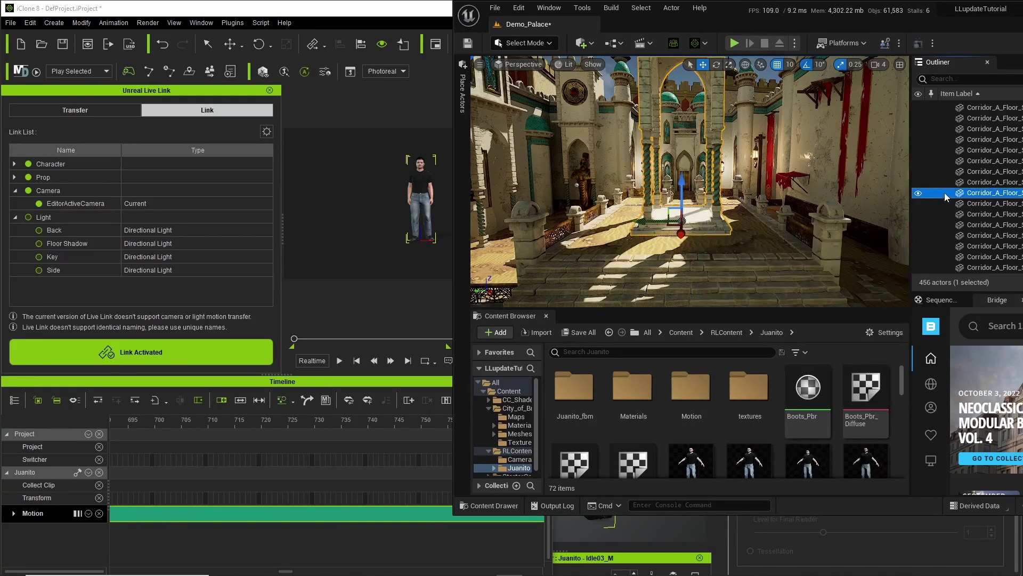
right_click(945, 193)
mouse_move(931, 473)
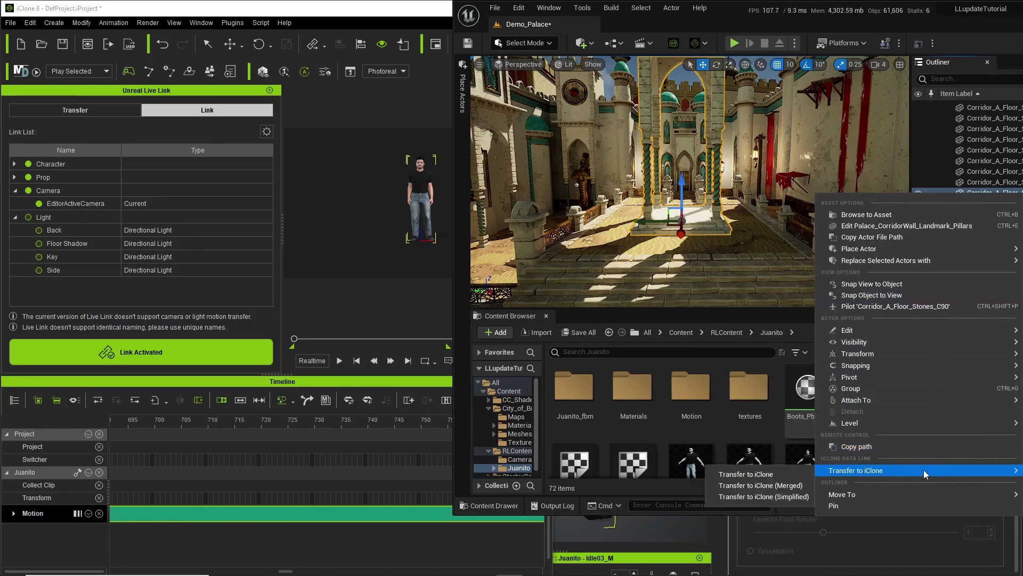
left_click(778, 474)
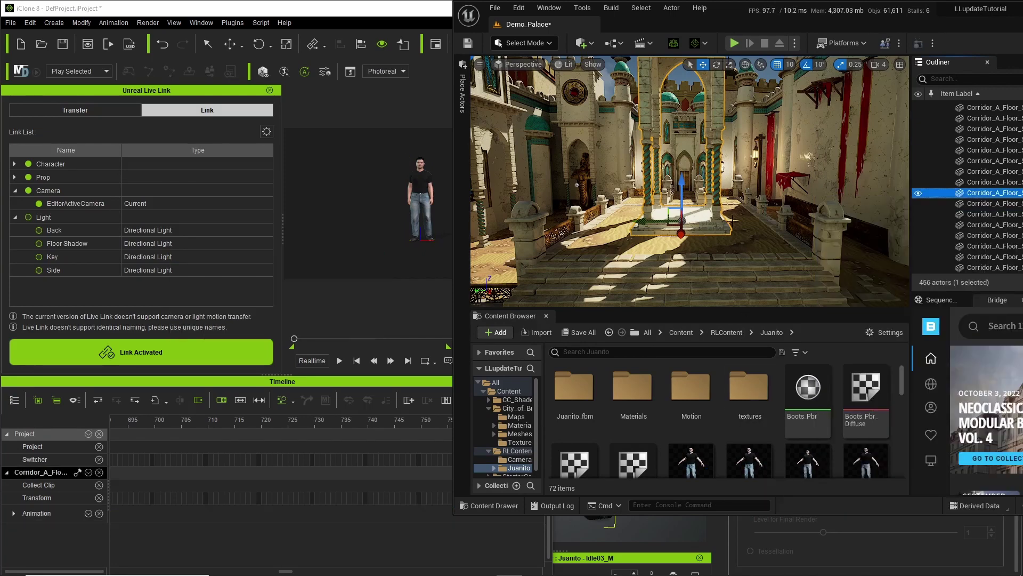
Orbit iClone's viewport around the transferred arched pavilion to inspect it.
left_click(394, 12)
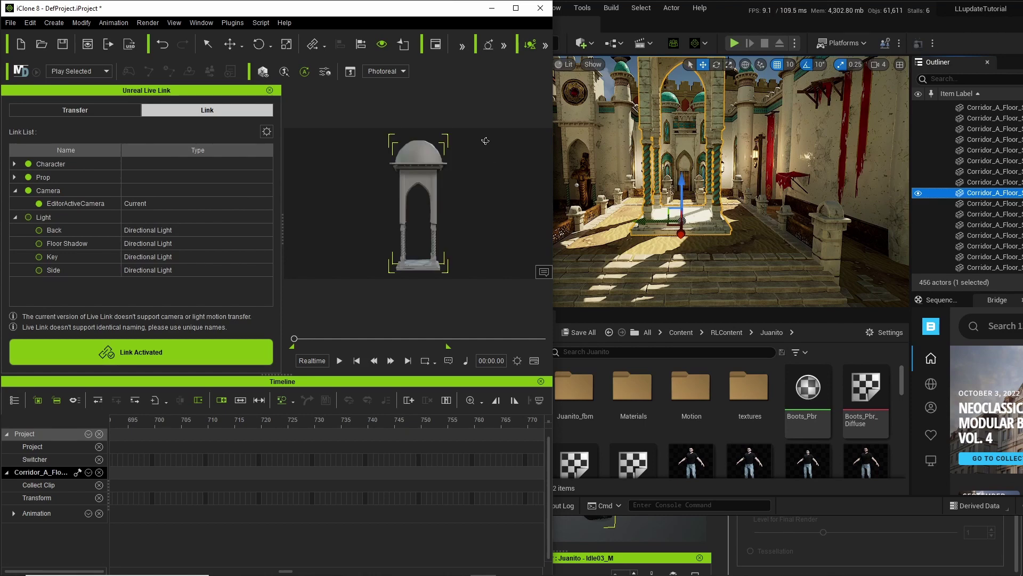
scroll(459, 198, "down", 2)
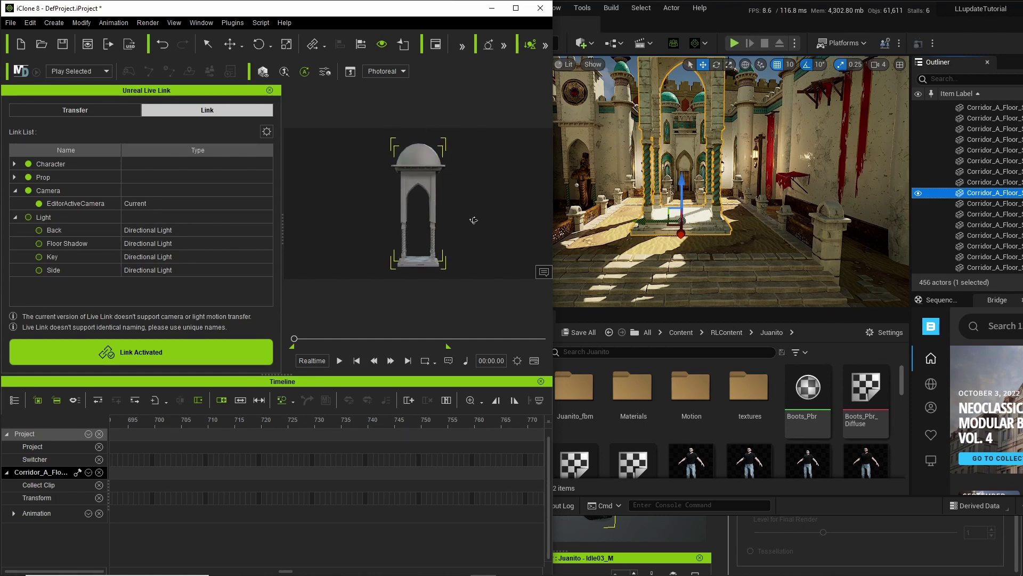
left_click_drag(478, 218, 211, 234, "alt")
left_click_drag(508, 201, 723, 272, "alt")
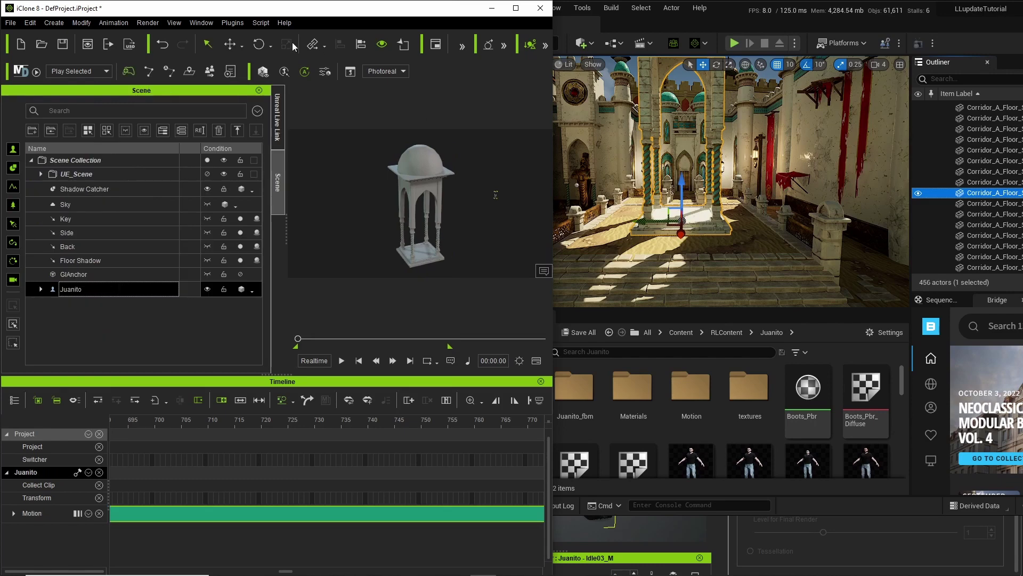
Move Juanito to the pavilion base, frame him, and widen the iClone window.
left_click(229, 44)
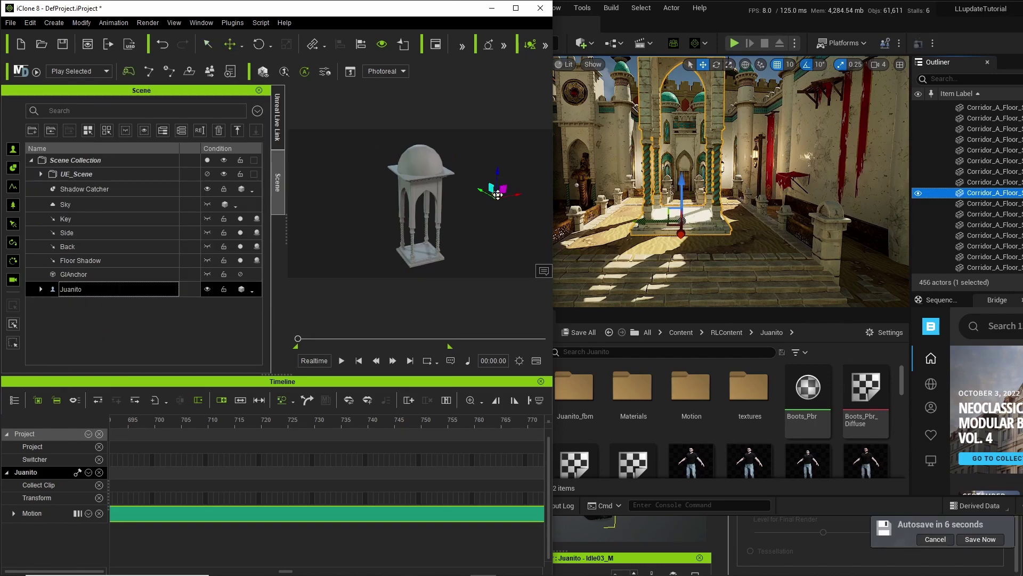
left_click_drag(498, 196, 415, 241)
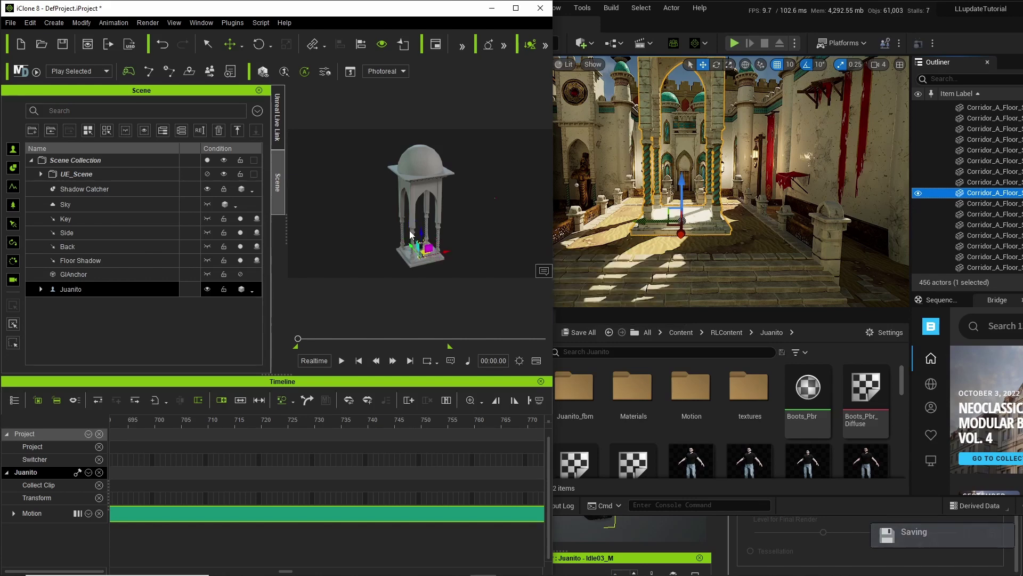
key("Home")
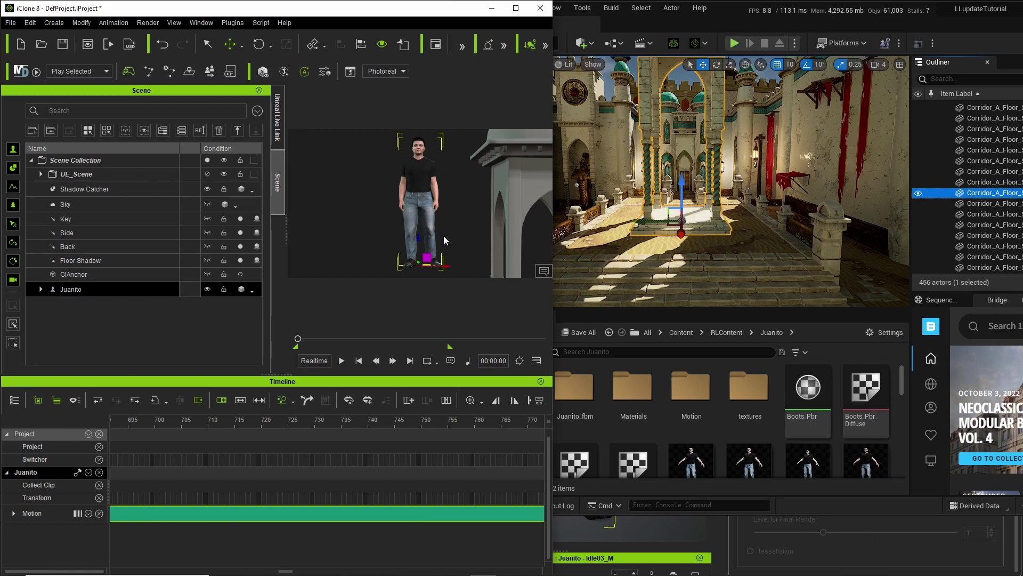
scroll(443, 236, "down", 5)
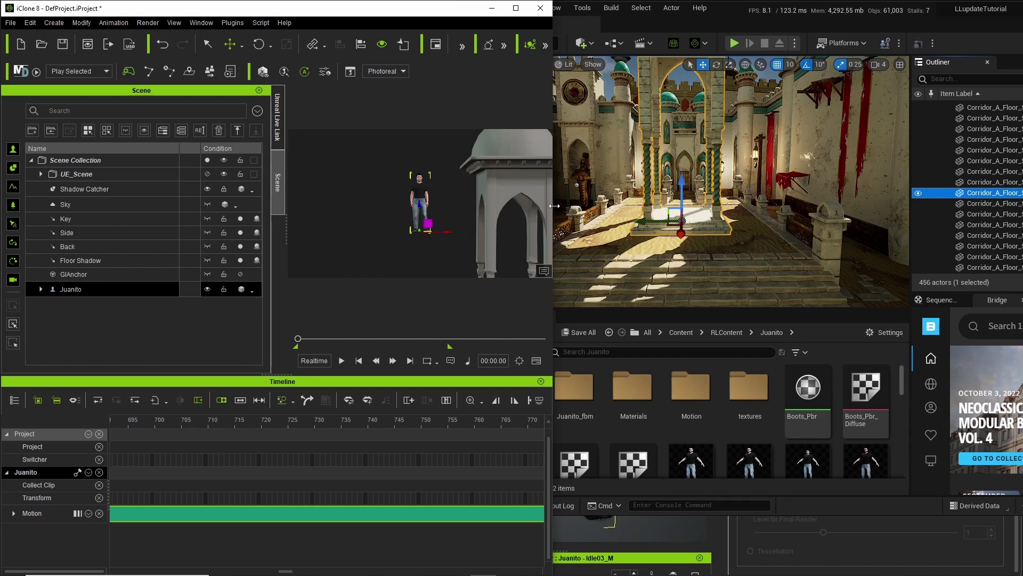
left_click_drag(554, 205, 788, 219)
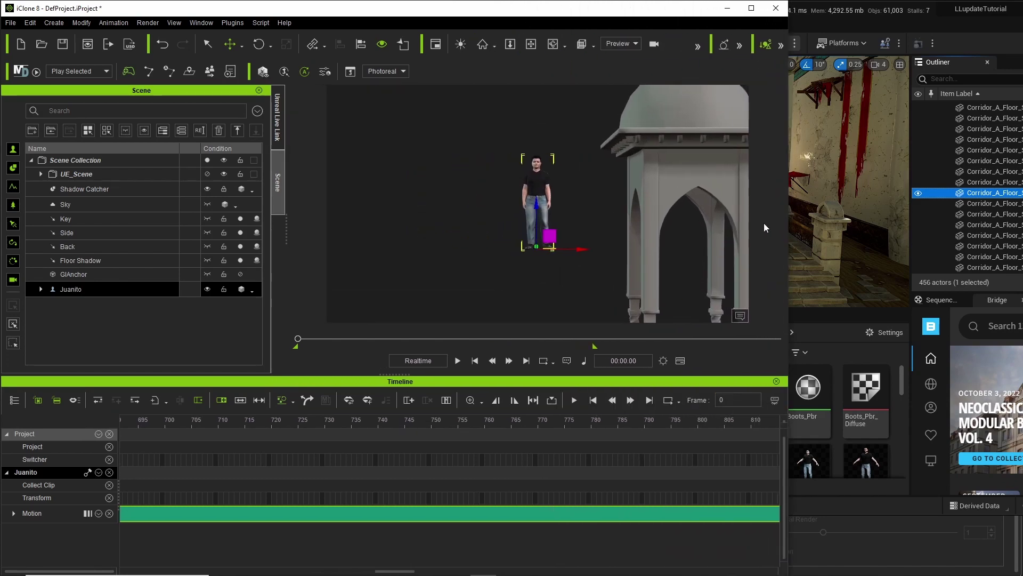
Close the timeline and pan the view to show Juanito's feet and the platform.
scroll(708, 242, "down", 6)
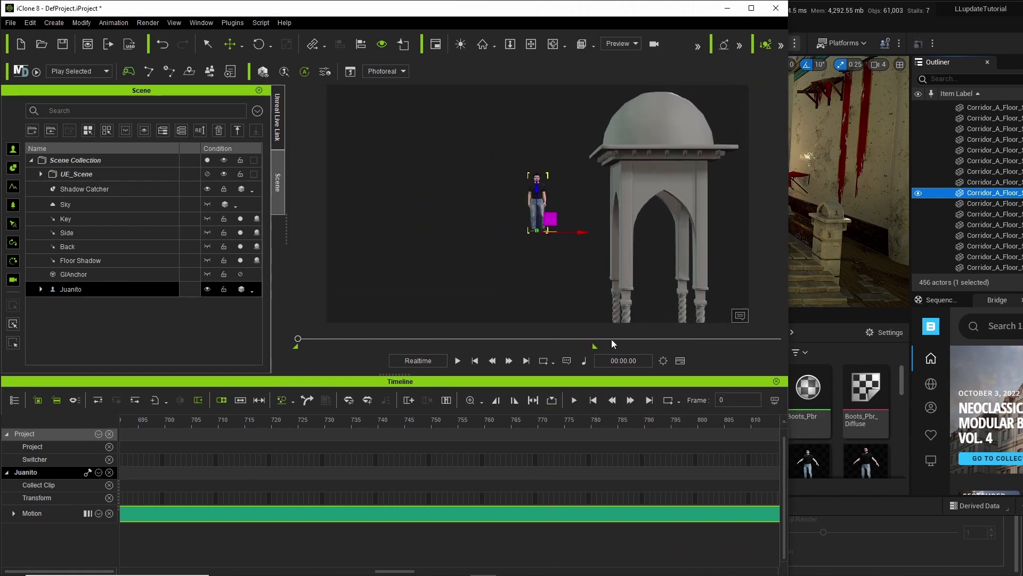
left_click(776, 382)
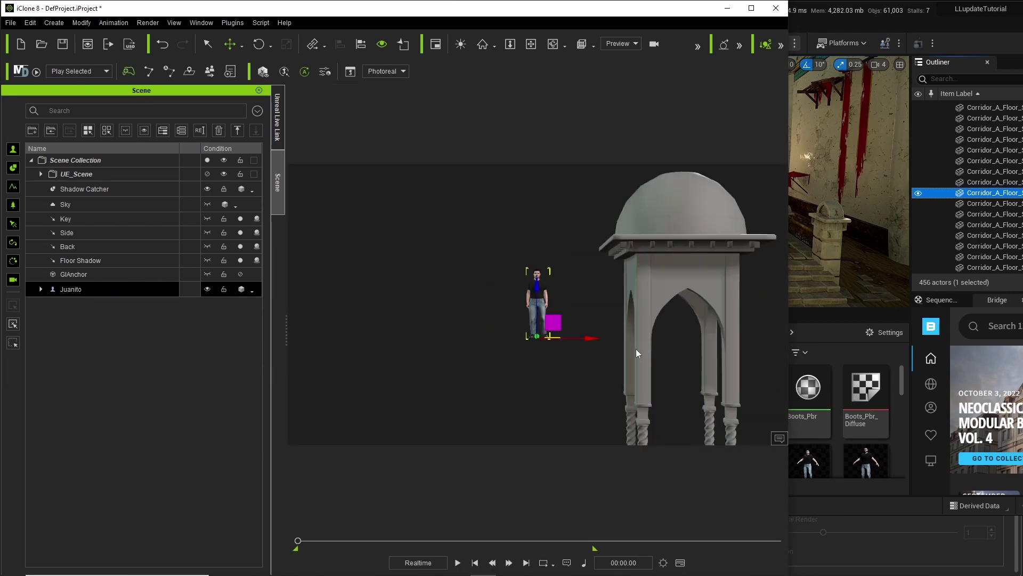
left_click(531, 43)
left_click_drag(699, 322, 591, 225)
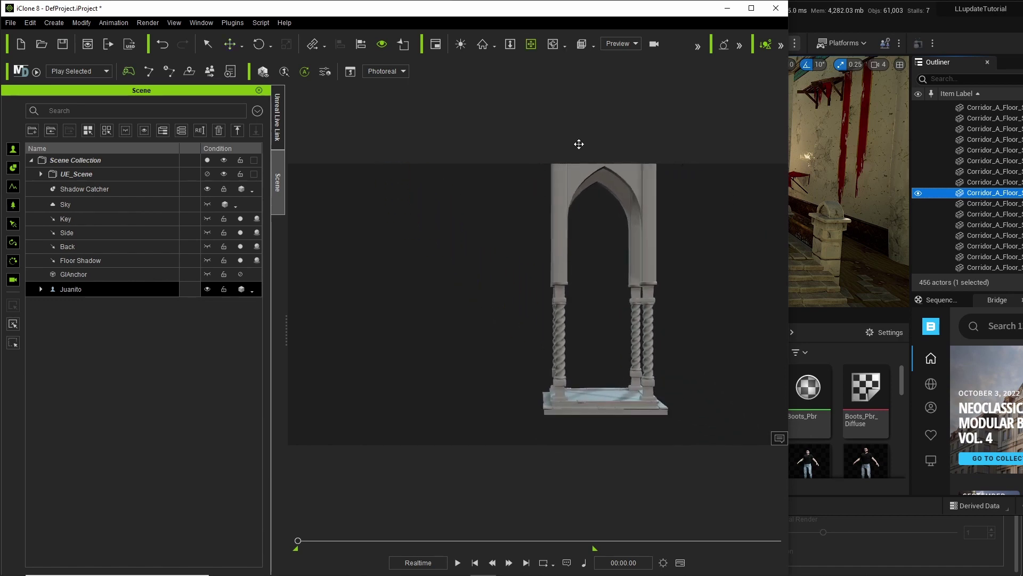
middle_click_drag(580, 148, 586, 187)
Lower Juanito onto the kiosk's floor platform and nudge him into place between the pillars.
left_click(230, 44)
left_click_drag(412, 167, 616, 385)
left_click_drag(604, 333, 610, 380)
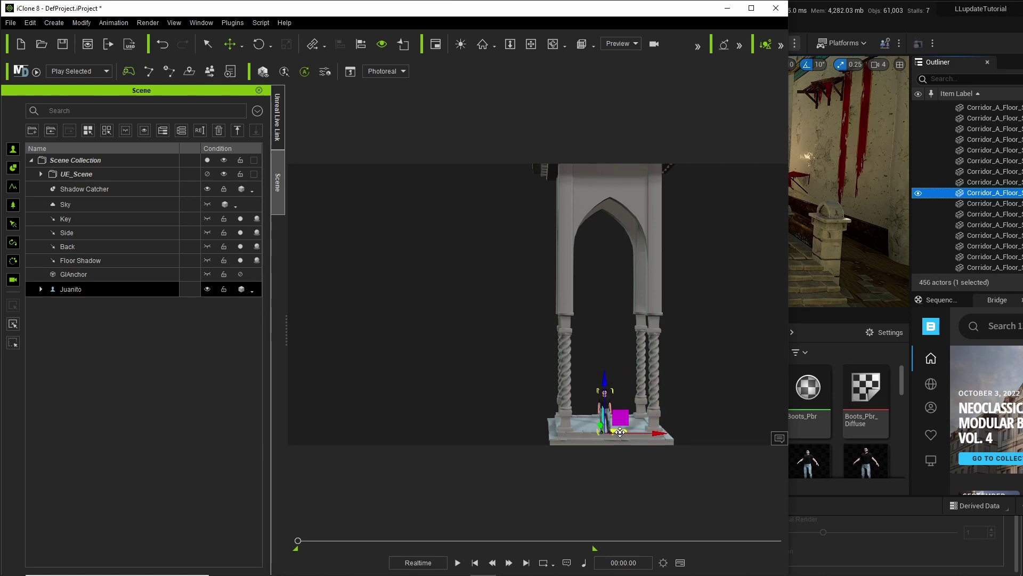
left_click_drag(620, 431, 621, 422)
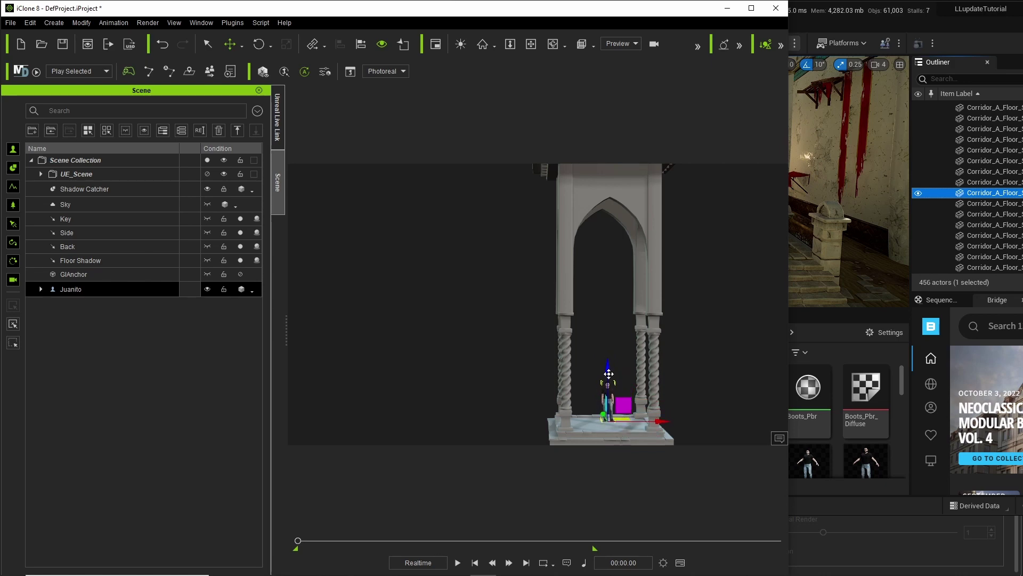
left_click_drag(608, 369, 616, 380)
left_click_drag(622, 428, 624, 425)
Frame Juanito close up and lower him onto the kiosk floor.
key("Home")
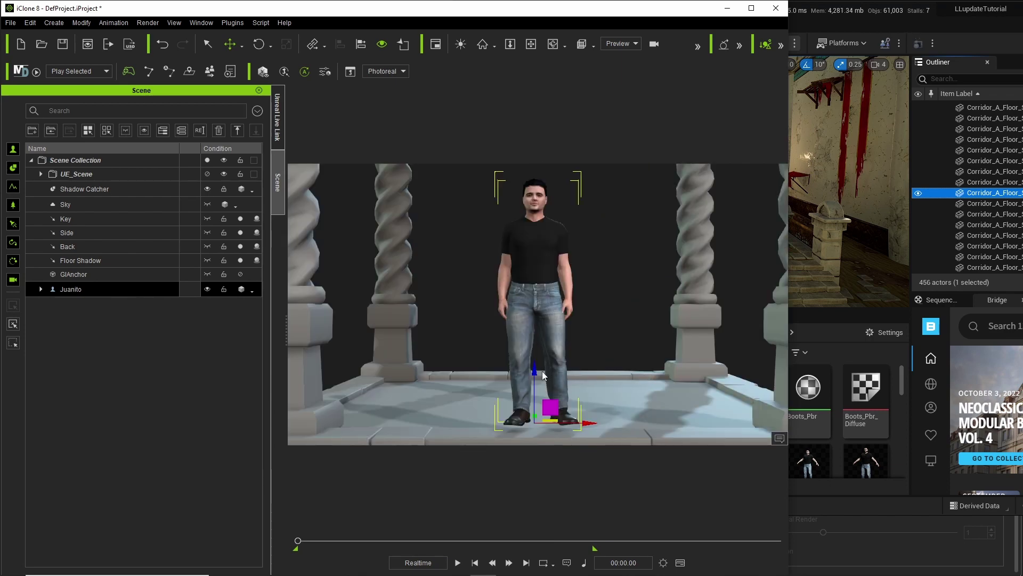
middle_click_drag(549, 376, 621, 222)
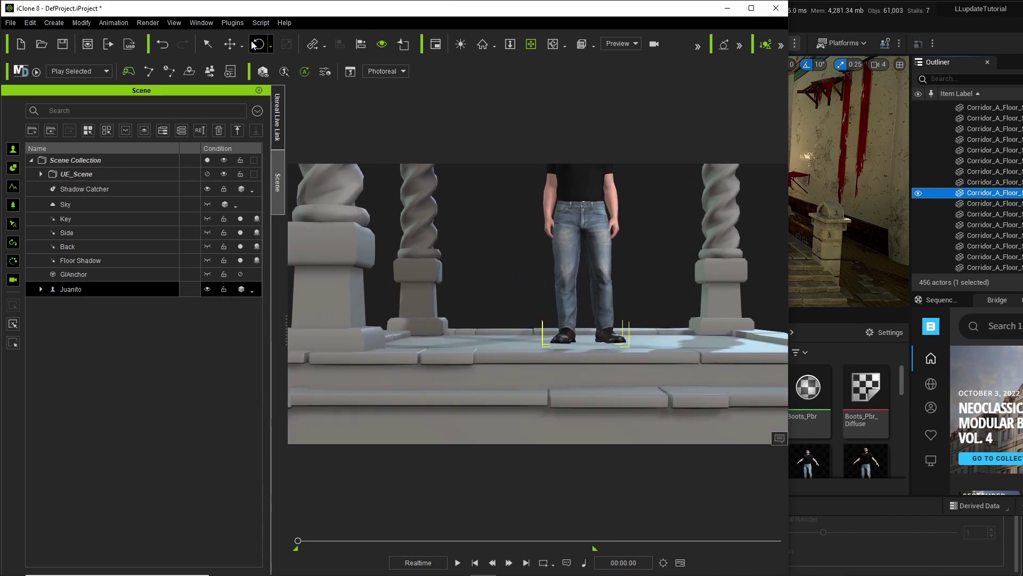
left_click(230, 44)
left_click_drag(580, 291, 581, 297)
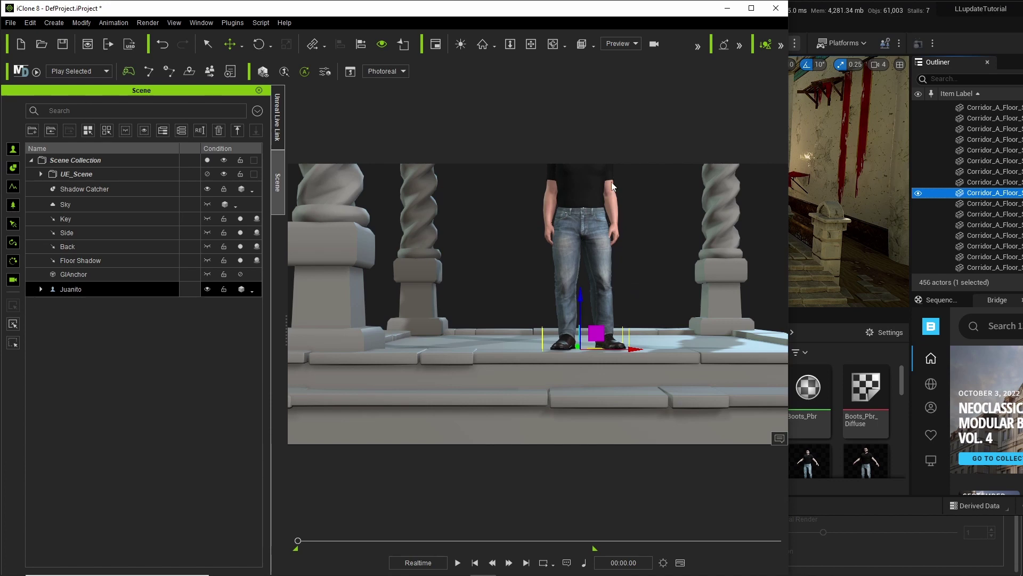
Move Juanito back across the platform toward the rear pillars and settle him closer to the floor.
scroll(601, 244, "down", 4)
left_click(533, 46)
left_click_drag(613, 234, 599, 290)
right_click_drag(598, 290, 615, 327)
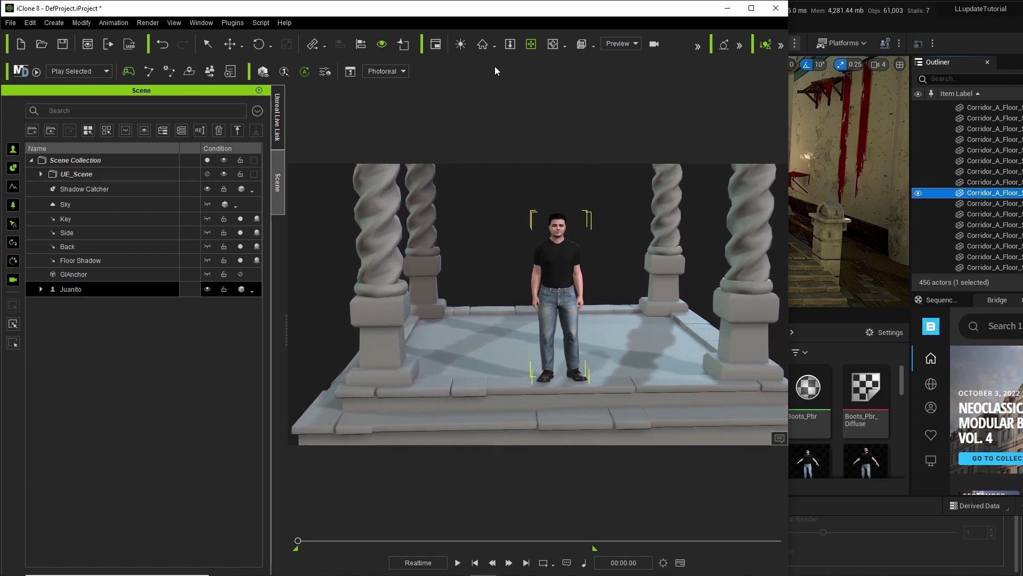
left_click(230, 45)
left_click_drag(571, 375, 564, 358)
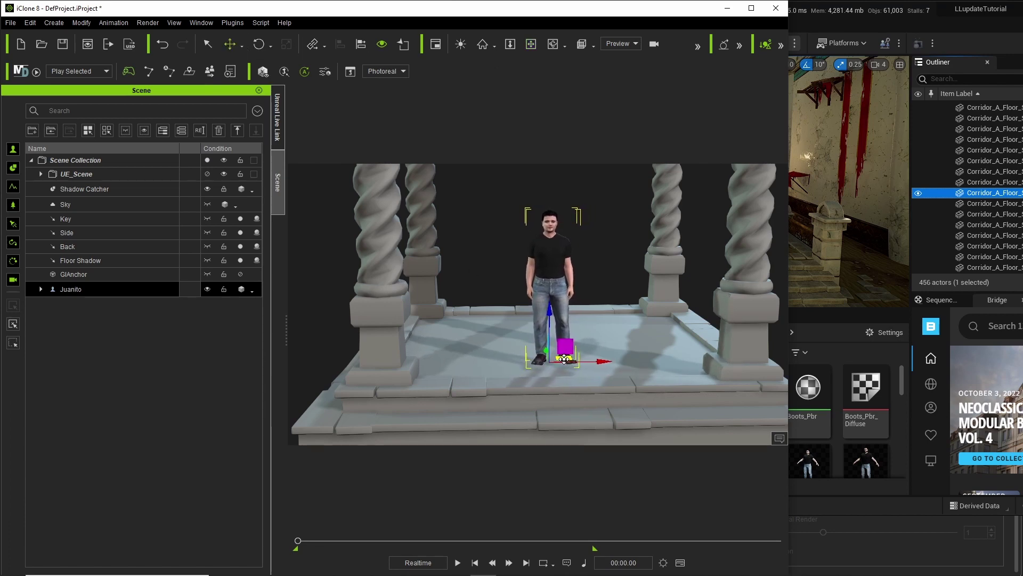
left_click_drag(549, 311, 549, 317)
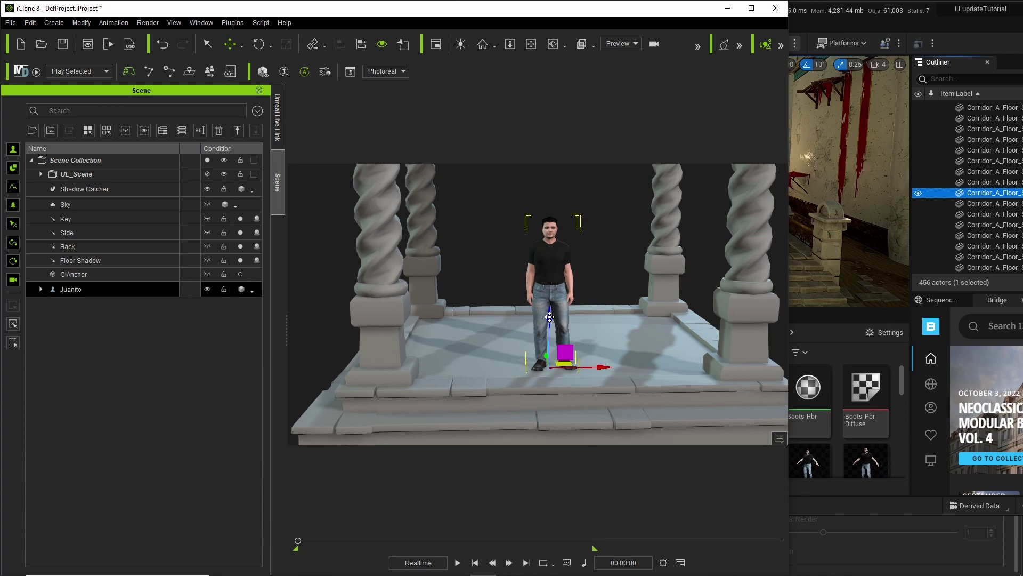
key("Home")
right_click_drag(544, 319, 545, 326, "alt")
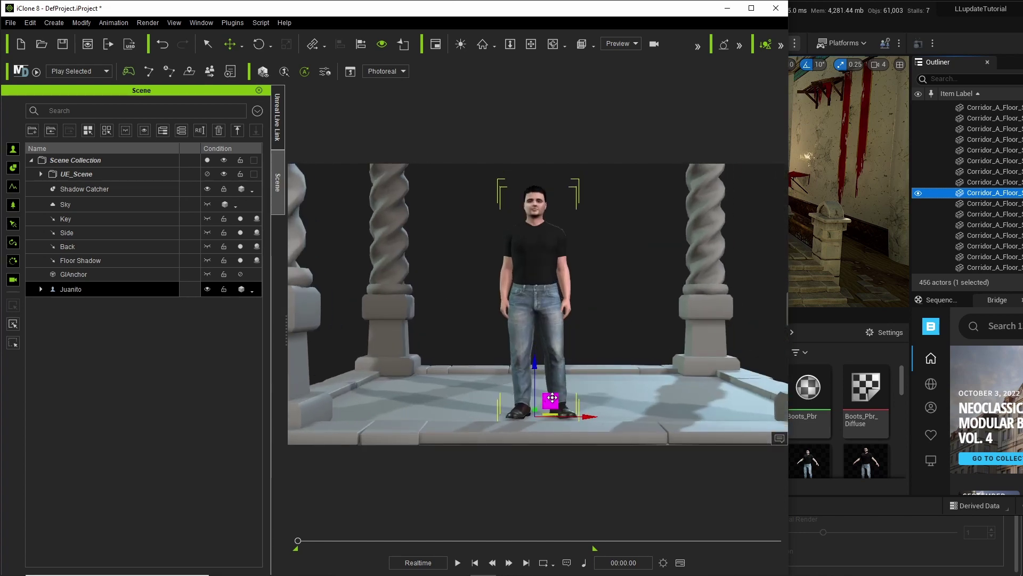
View Juanito's legs from the side and lower him until his shoe meets the floor.
left_click(531, 44)
scroll(601, 314, "up", 2)
scroll(619, 256, "down", 1)
scroll(612, 338, "up", 4)
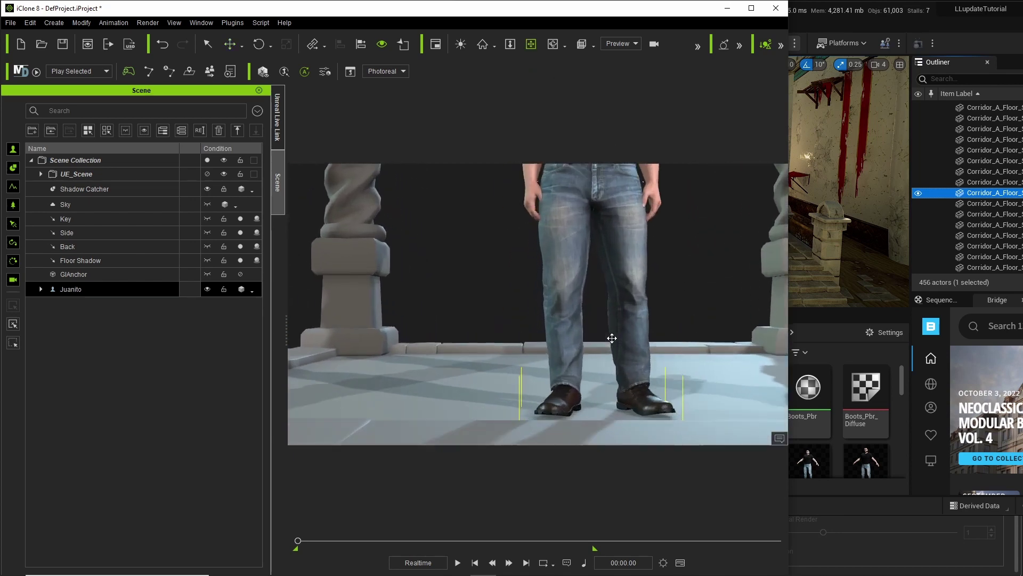
scroll(692, 280, "up", 3)
right_click_drag(603, 339, 968, 296)
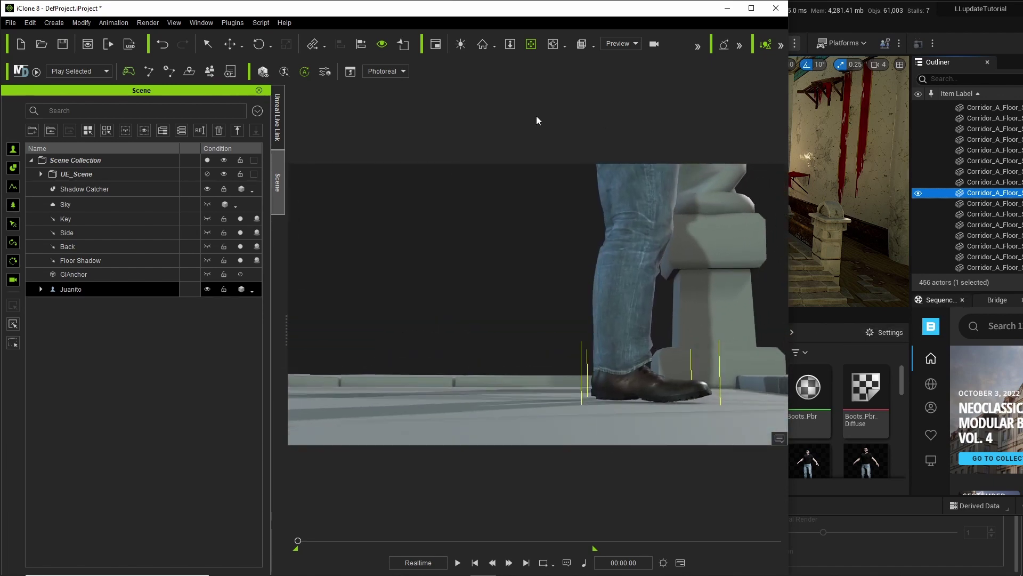
left_click(238, 45)
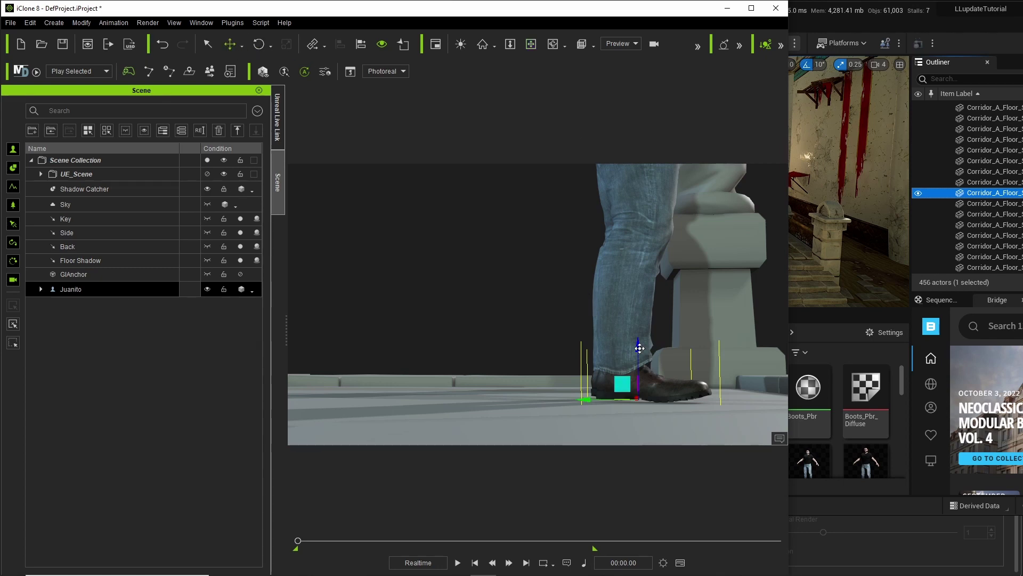
left_click_drag(640, 348, 641, 351)
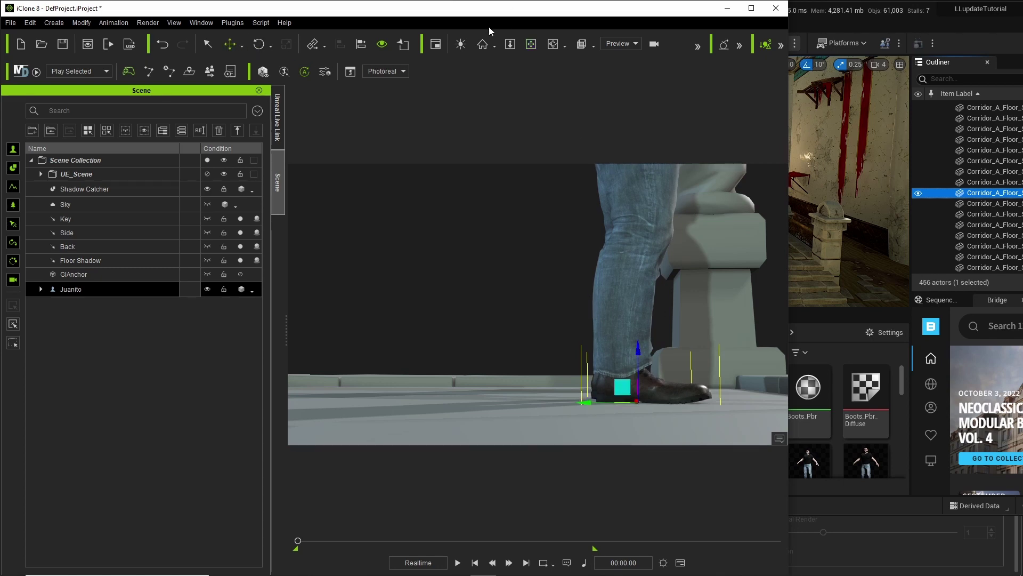
Reframe the whole character and bring up the Unreal Live Link panel.
left_click(531, 44)
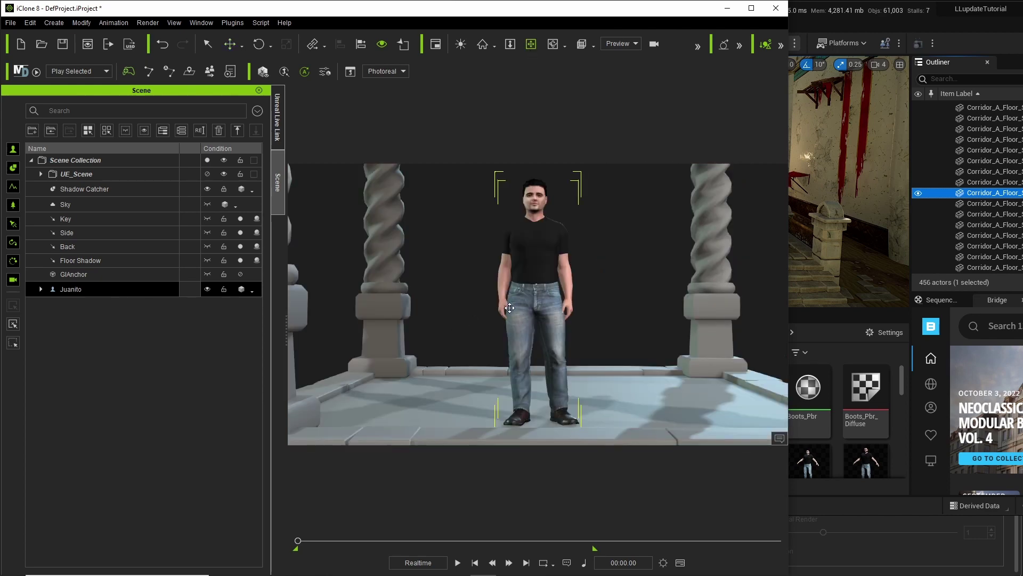
scroll(577, 311, "down", 4)
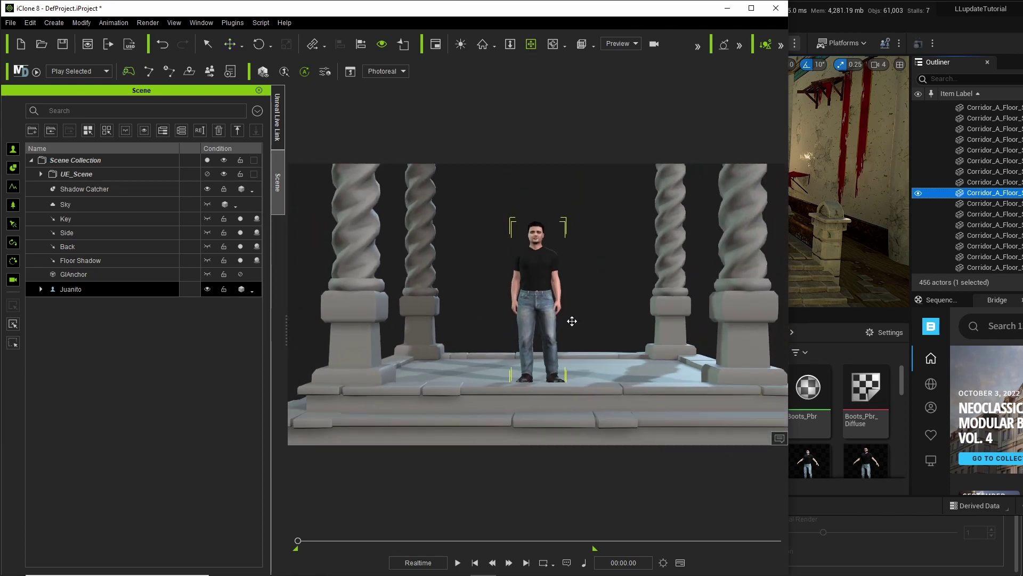
scroll(572, 321, "up", 2)
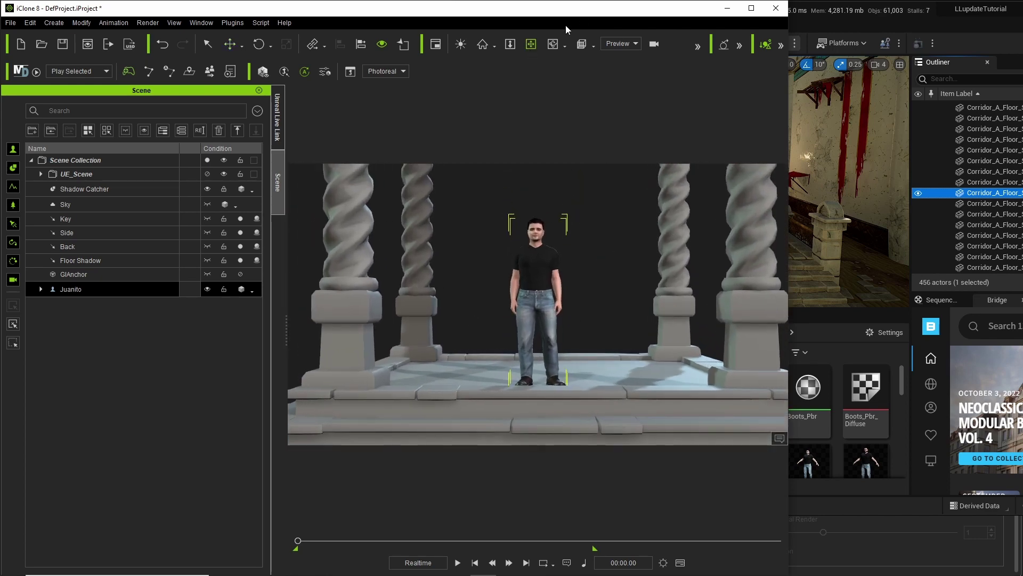
left_click(277, 114)
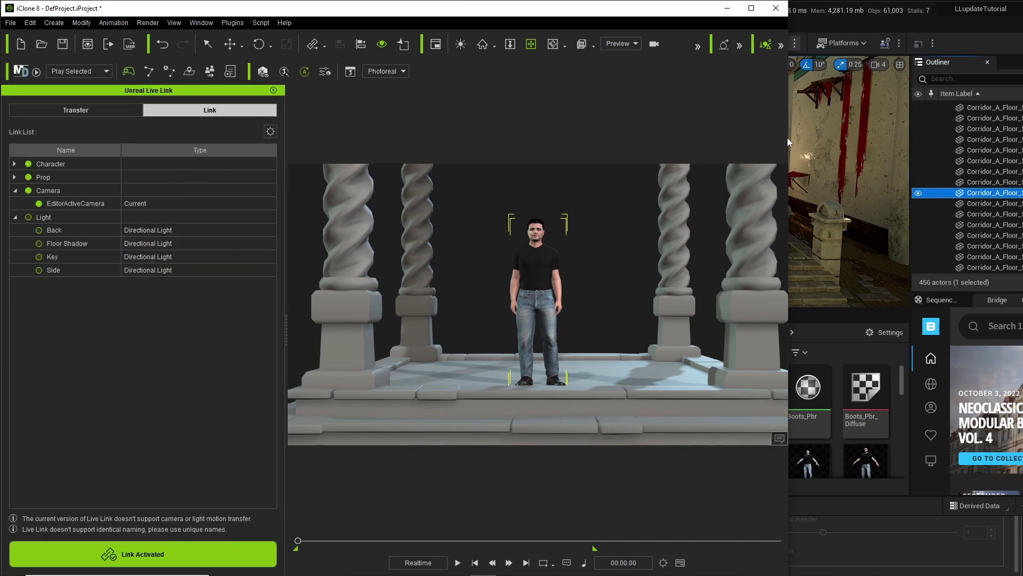
Narrow the iClone window so the Unreal editor shows beside it.
left_click_drag(789, 137, 475, 132)
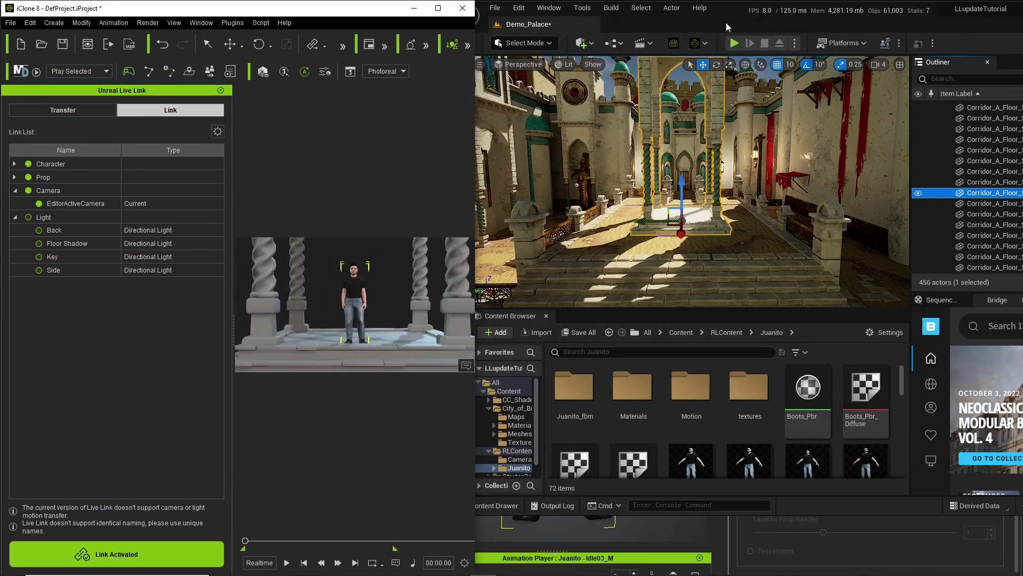
left_click(727, 22)
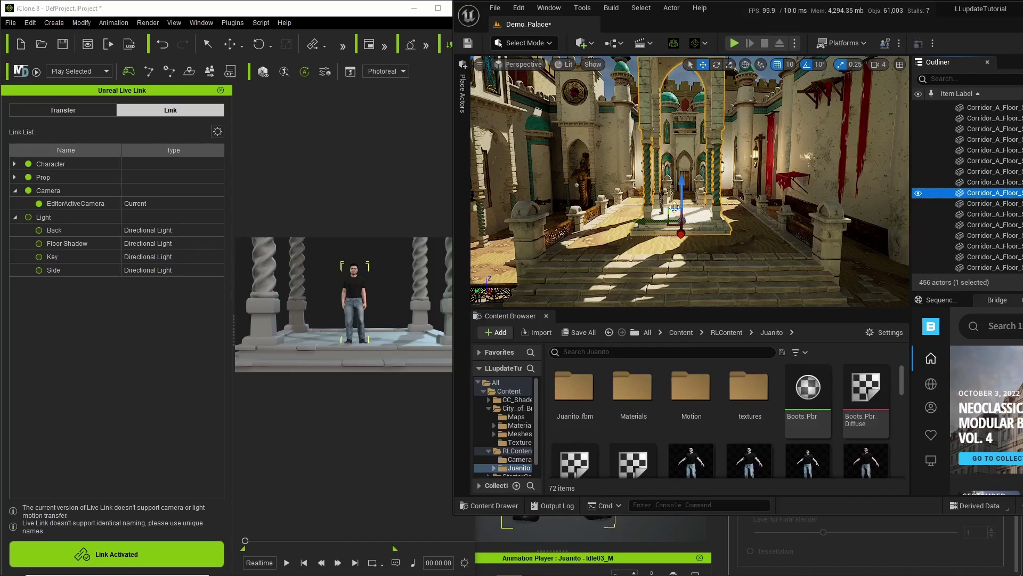
left_click(339, 13)
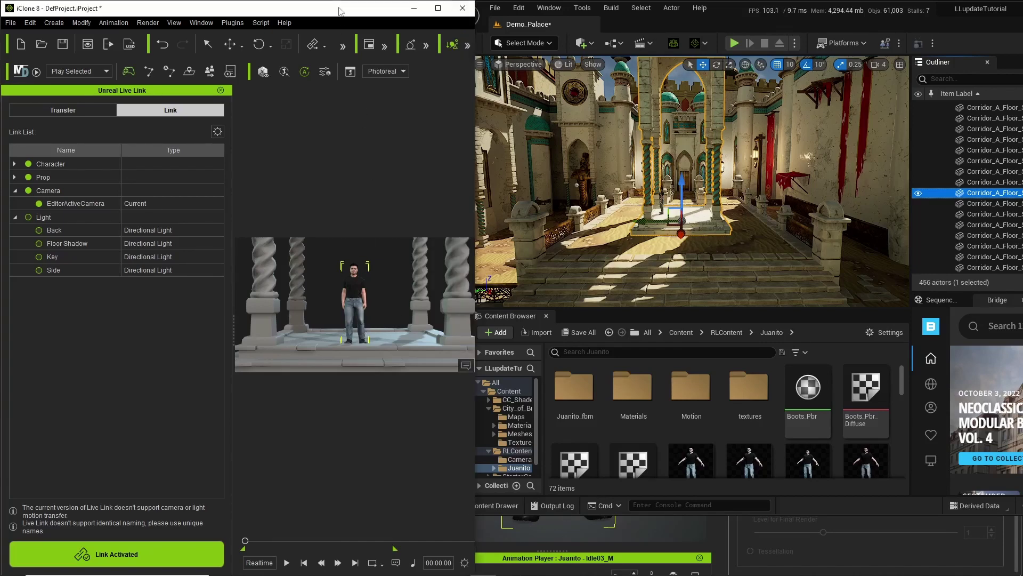
Shift the character back and to the right toward the rear pillars, checking it in Unreal.
left_click(232, 46)
left_click_drag(362, 343, 436, 347)
left_click(261, 48)
left_click(230, 45)
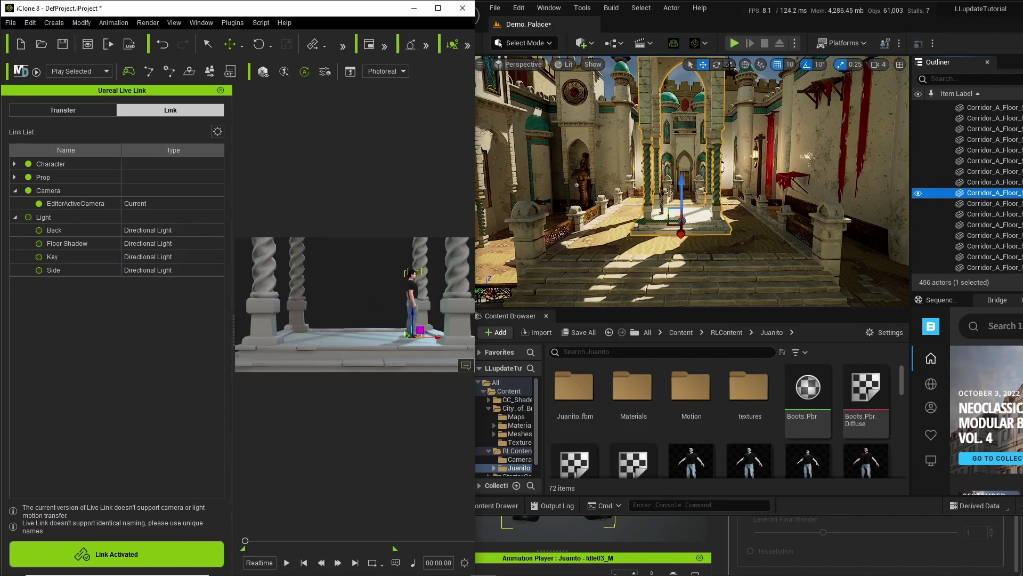
left_click(728, 20)
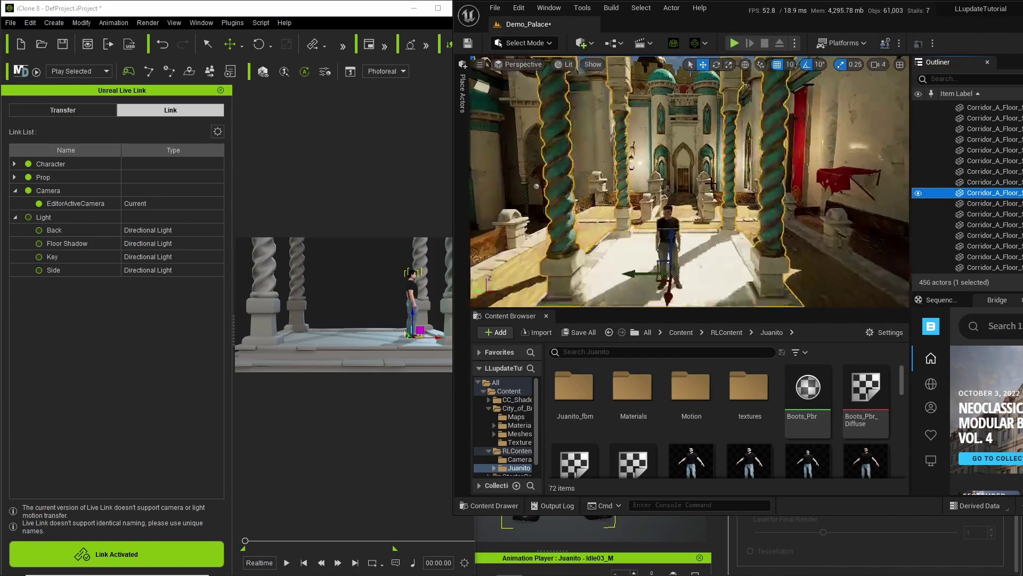
Orbit Unreal's view around the linked character and undo the last two changes.
scroll(707, 190, "down", 2)
mouse_move(707, 190)
right_mouse_down()
mouse_move(698, 205)
mouse_move(692, 192)
mouse_move(702, 178)
right_mouse_up()
scroll(688, 197, "up", 3)
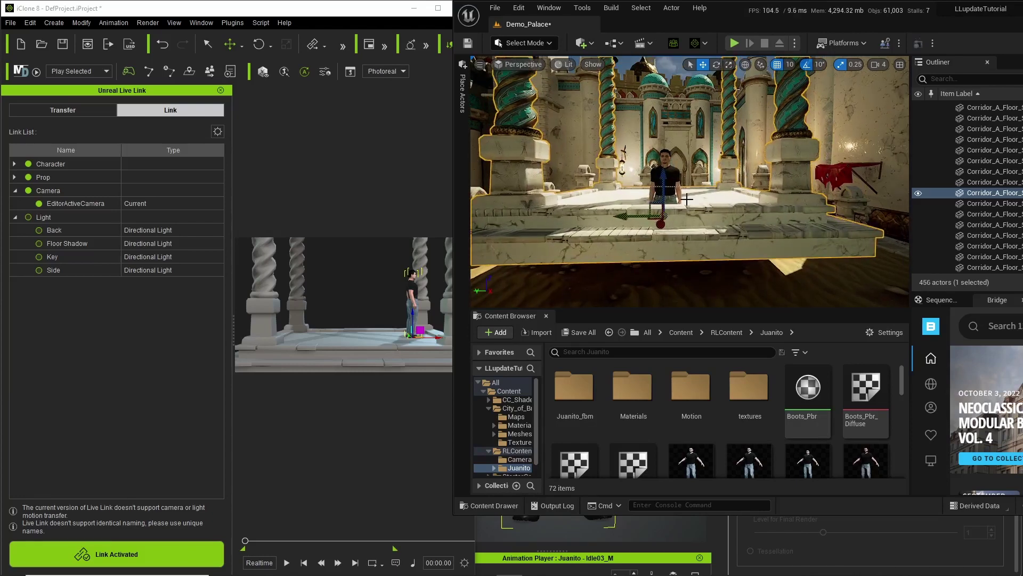
key("ctrl+z")
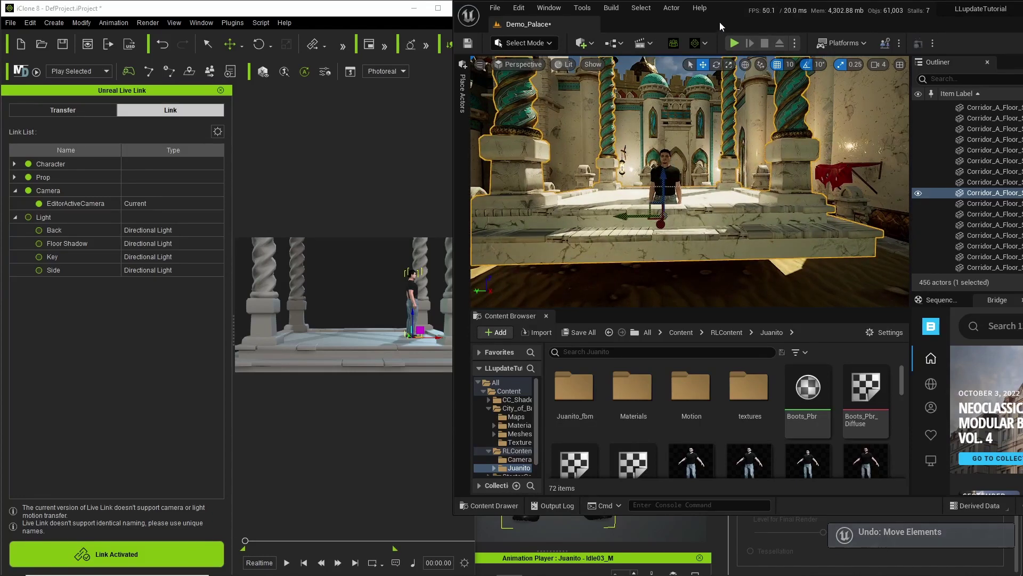
key("ctrl+z")
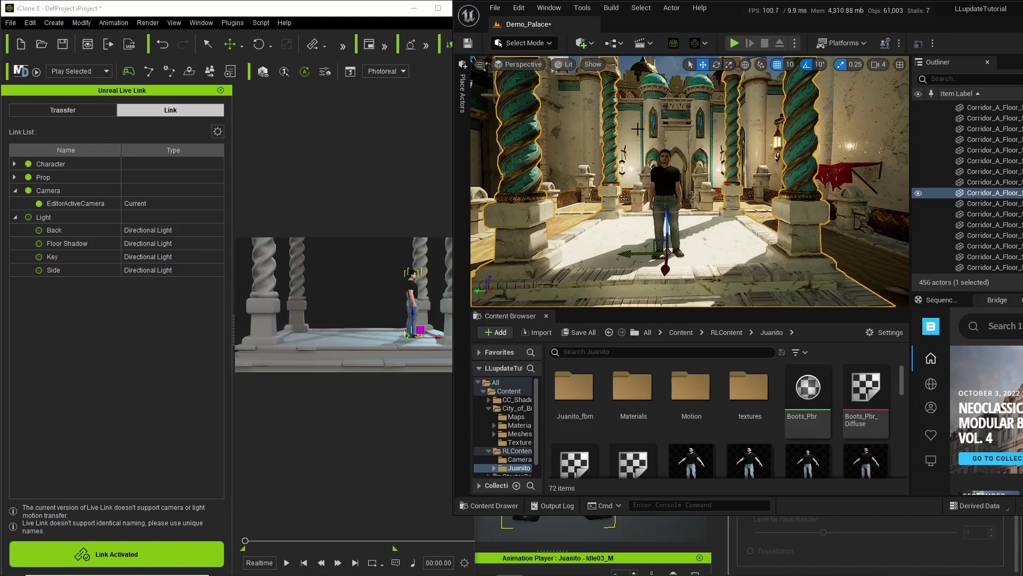
Orbit iClone's view to a straight front view of Juanito showing more floor.
left_click(384, 23)
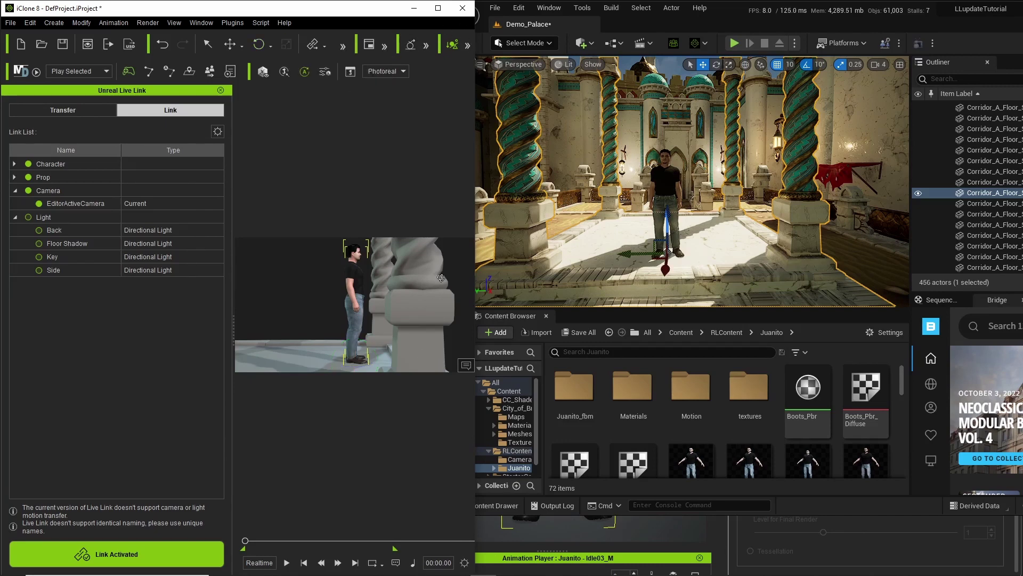
right_click_drag(444, 274, 244, 249)
right_click_drag(458, 280, 281, 290)
right_click_drag(446, 284, 420, 298)
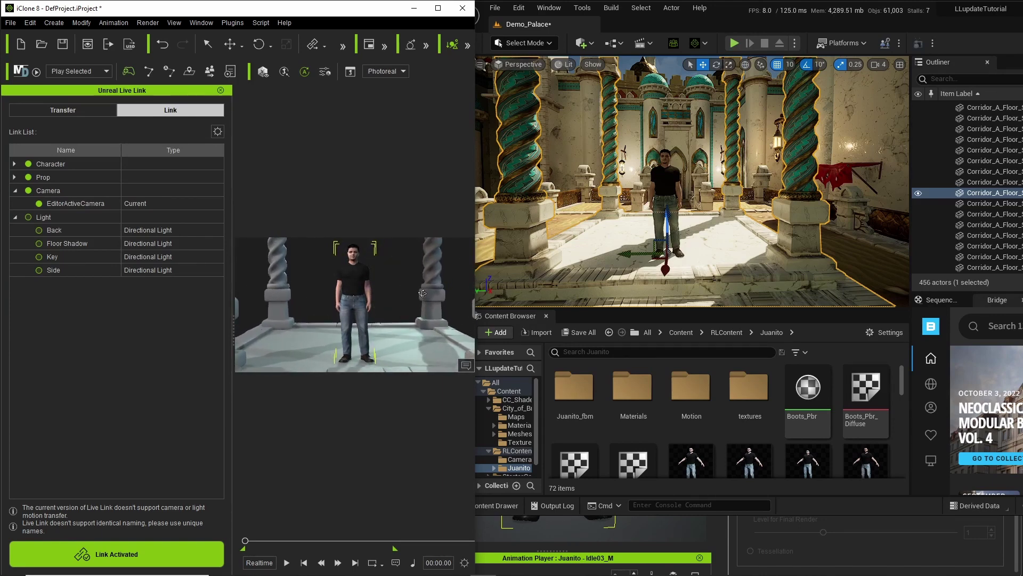
scroll(395, 304, "down", 5)
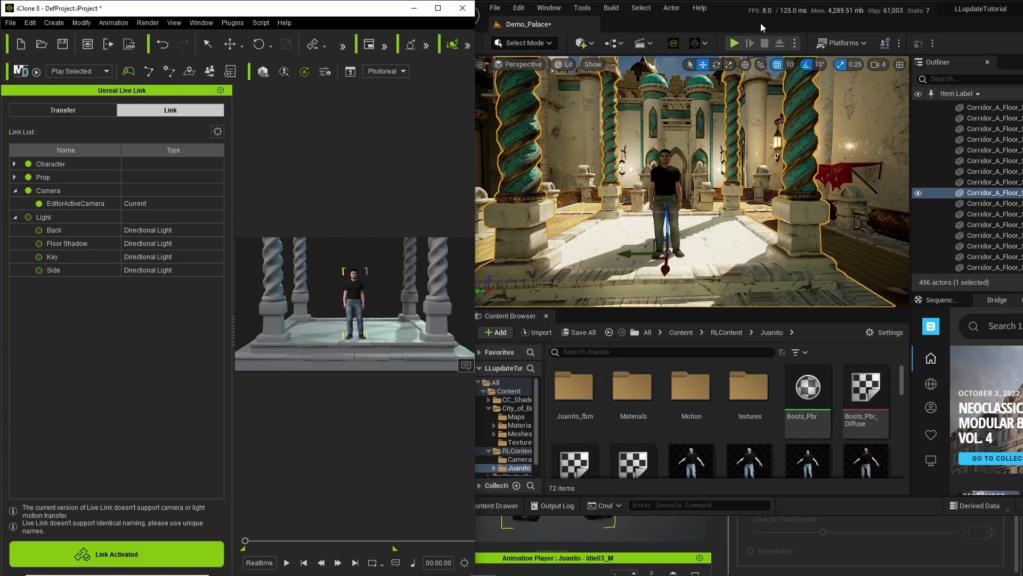
left_click(727, 15)
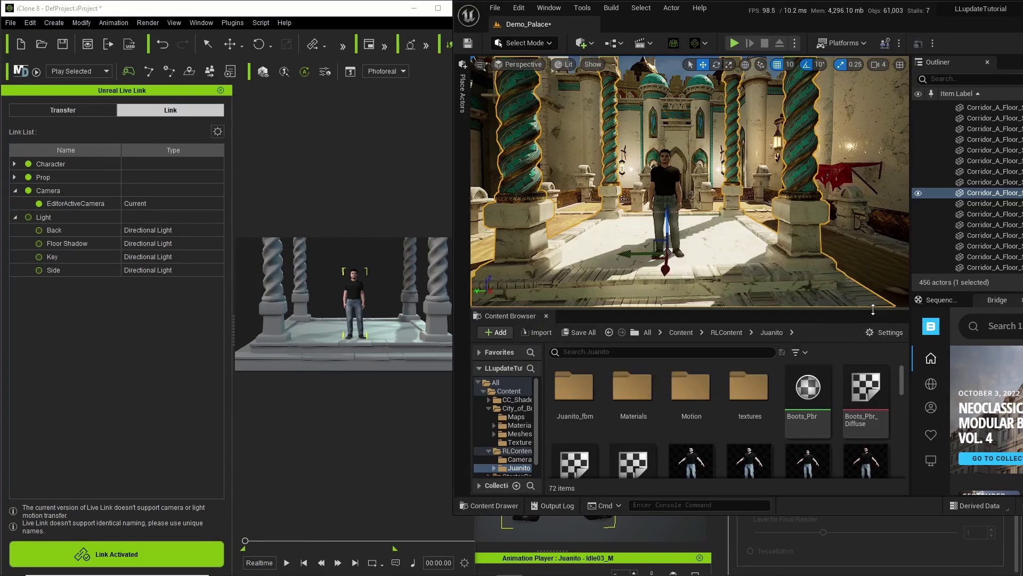
Make Unreal's level viewport taller, widen iClone over Unreal, and focus Unreal's view on the character.
left_click_drag(873, 309, 873, 377)
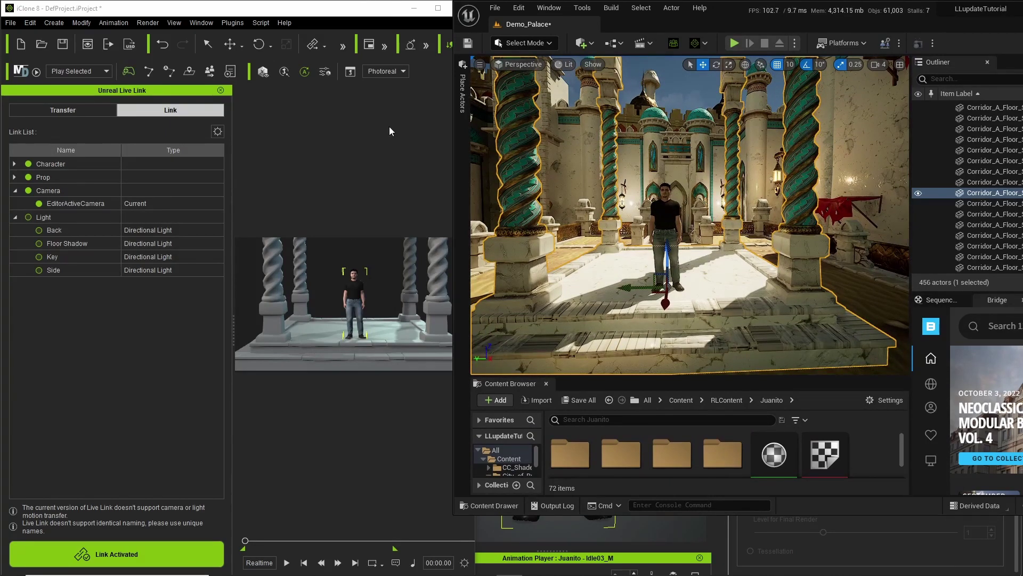
left_click_drag(453, 234, 475, 235)
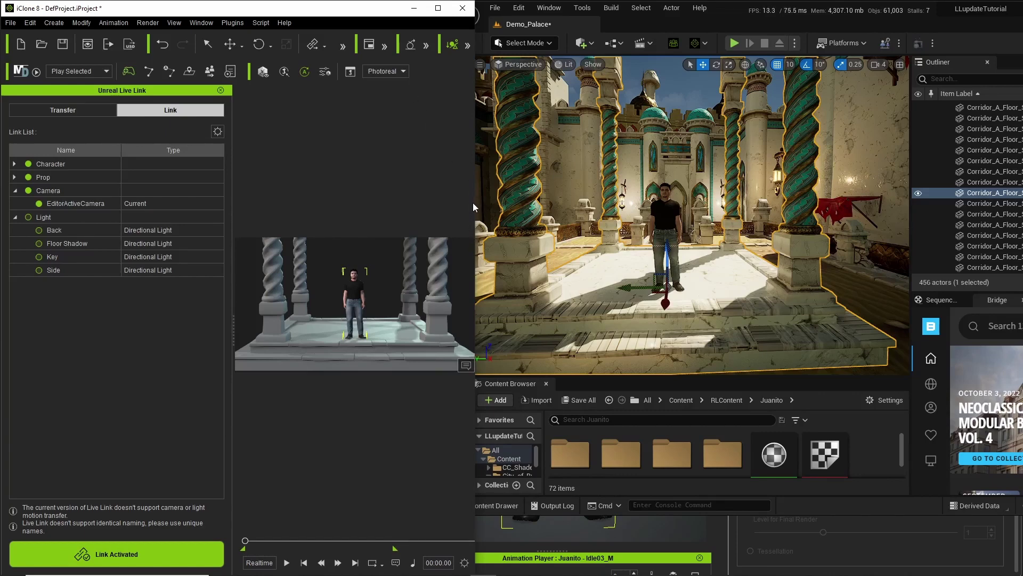
left_click_drag(475, 203, 580, 203)
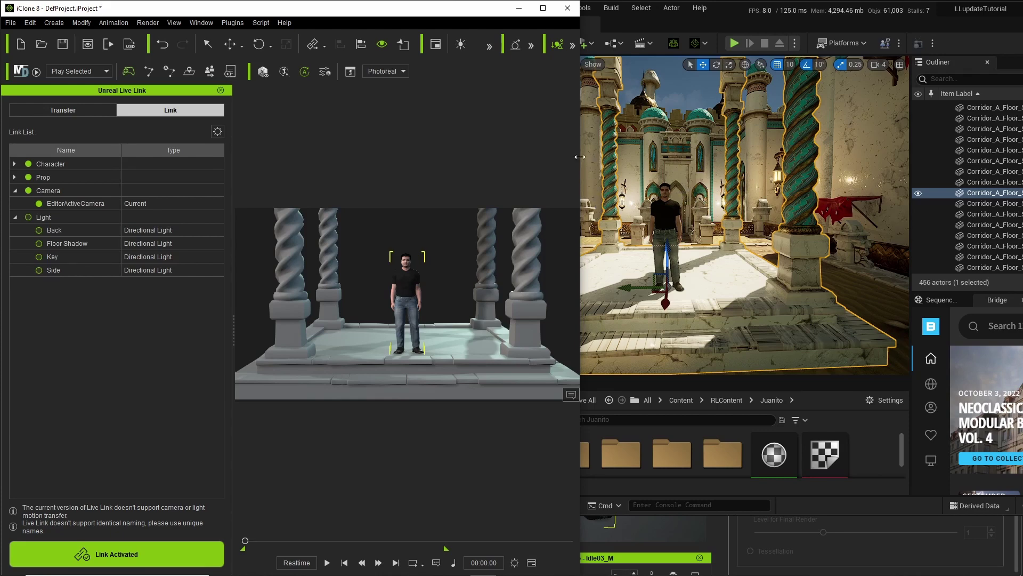
scroll(401, 307, "up", 5)
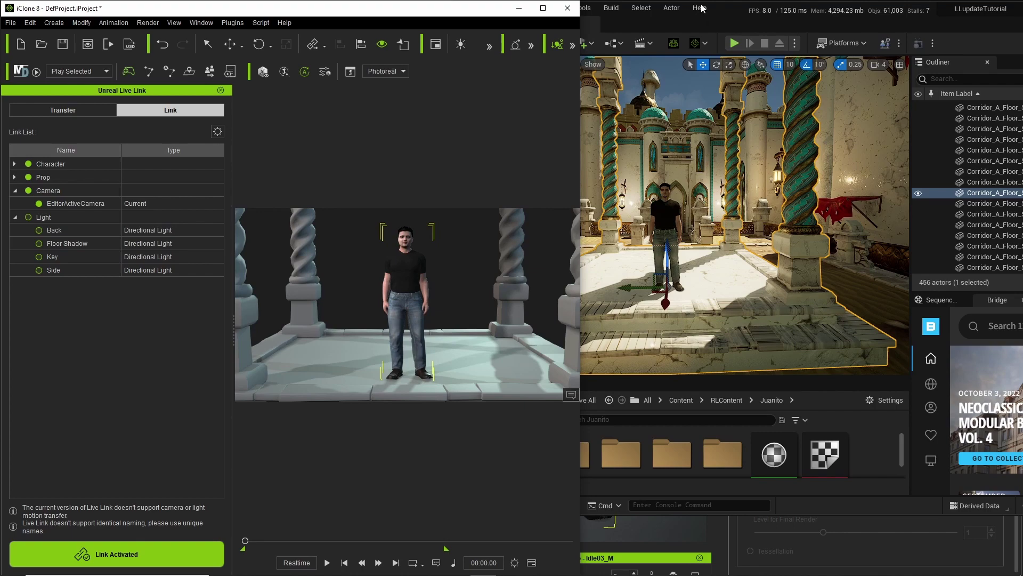
left_click(726, 16)
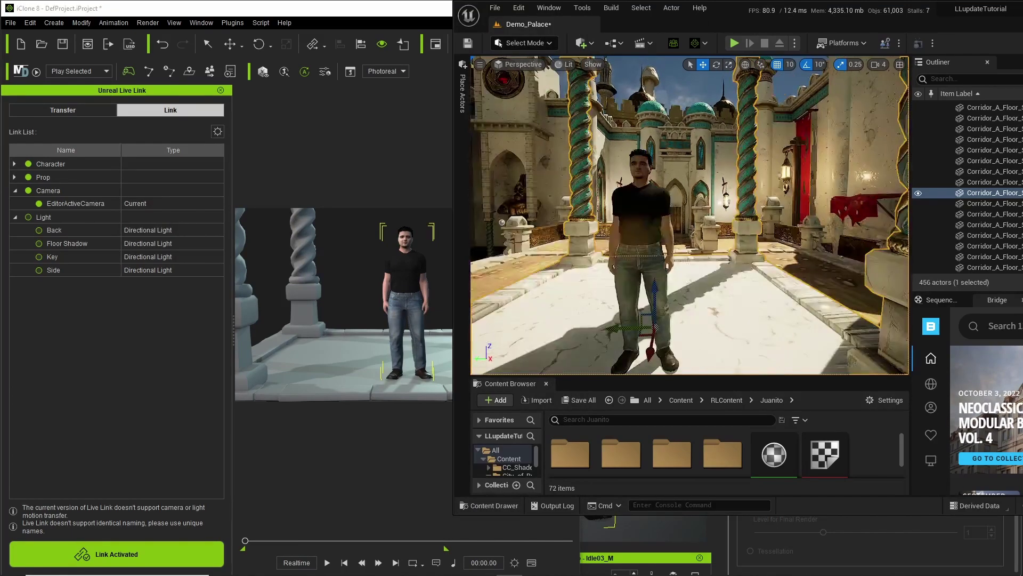
Place a Point Light from the Lights category beside the character in the palace level.
right_click_drag(673, 200, 699, 229)
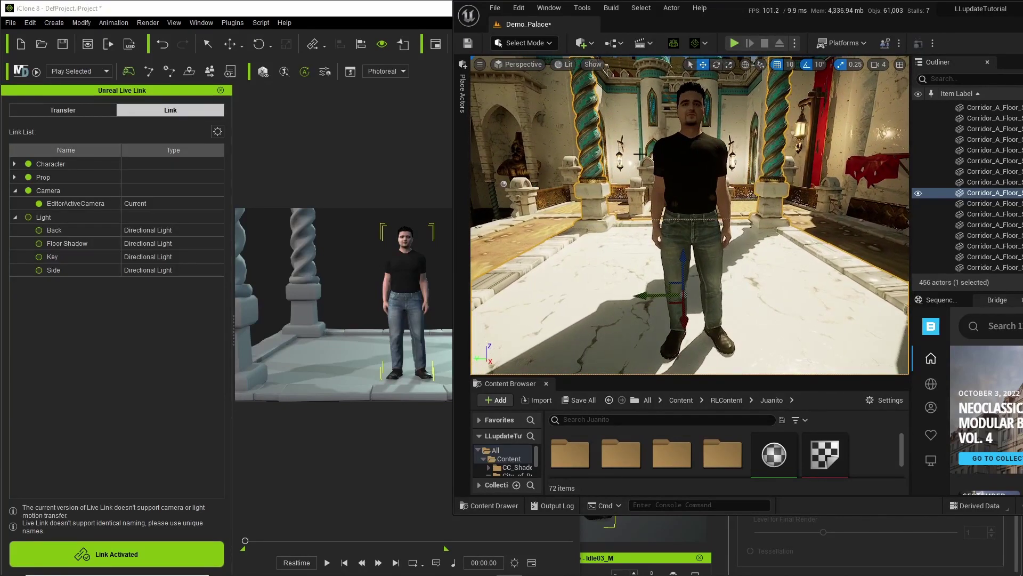
left_click(463, 96)
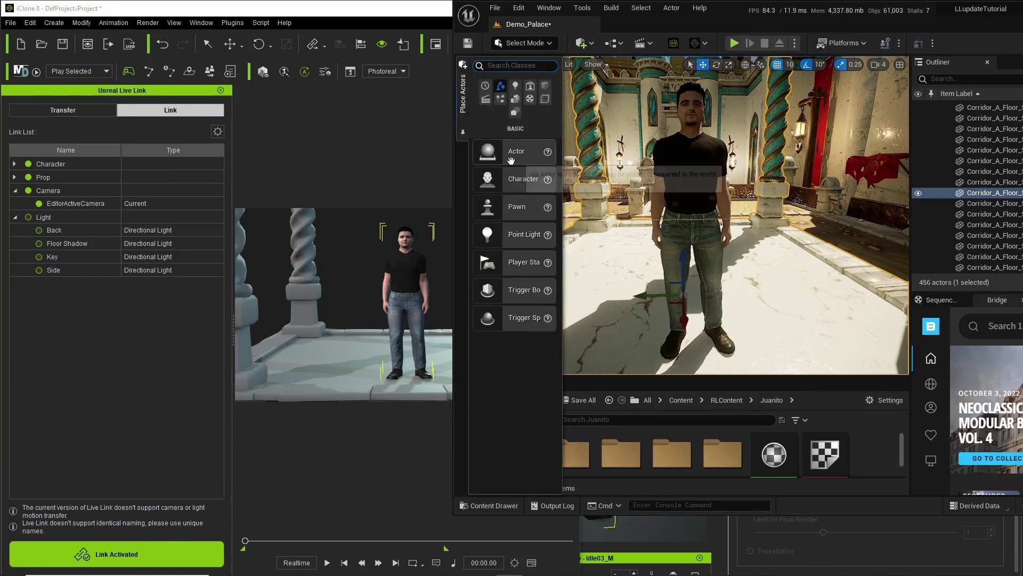
left_click(515, 87)
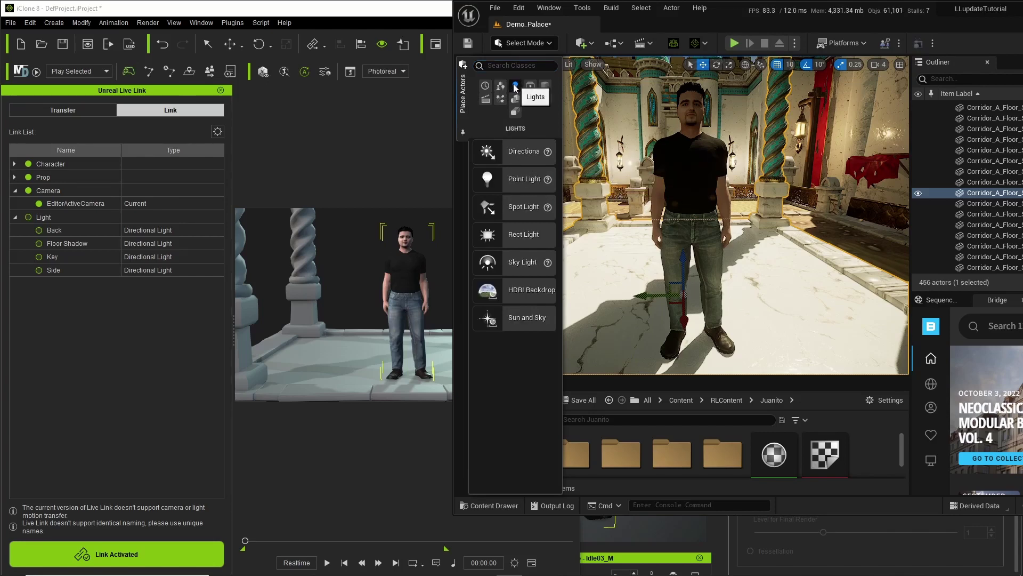
left_click_drag(525, 183, 700, 250)
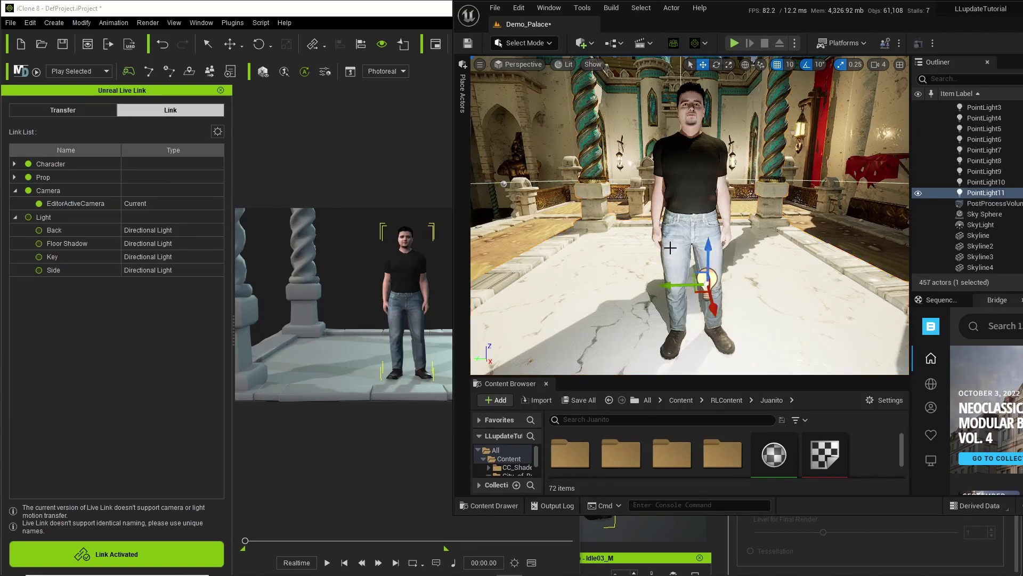
left_click(401, 167)
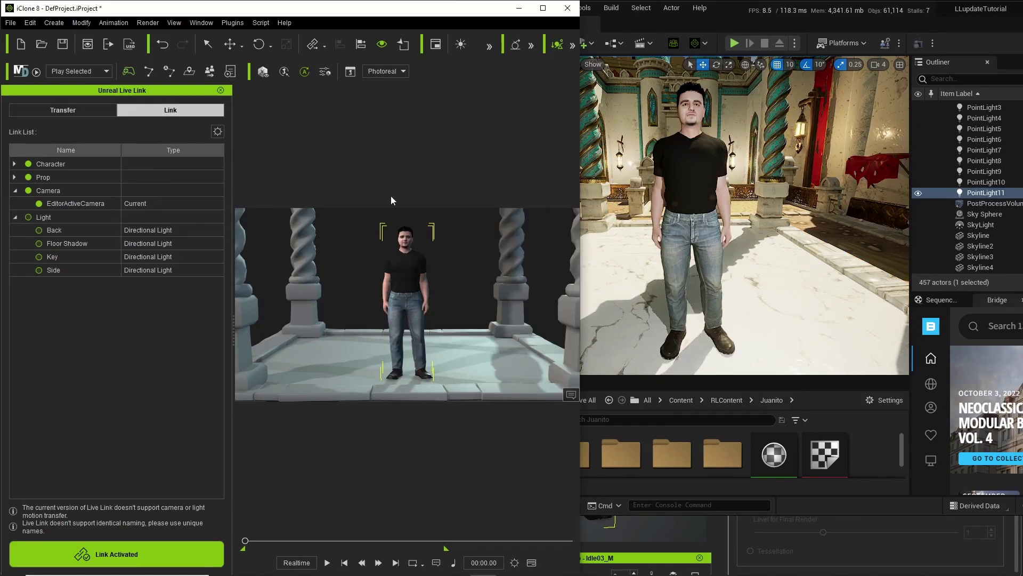
Open the Content Manager and apply the light-blue Fit shirts shirt to Juanito.
left_click(208, 43)
left_click(202, 23)
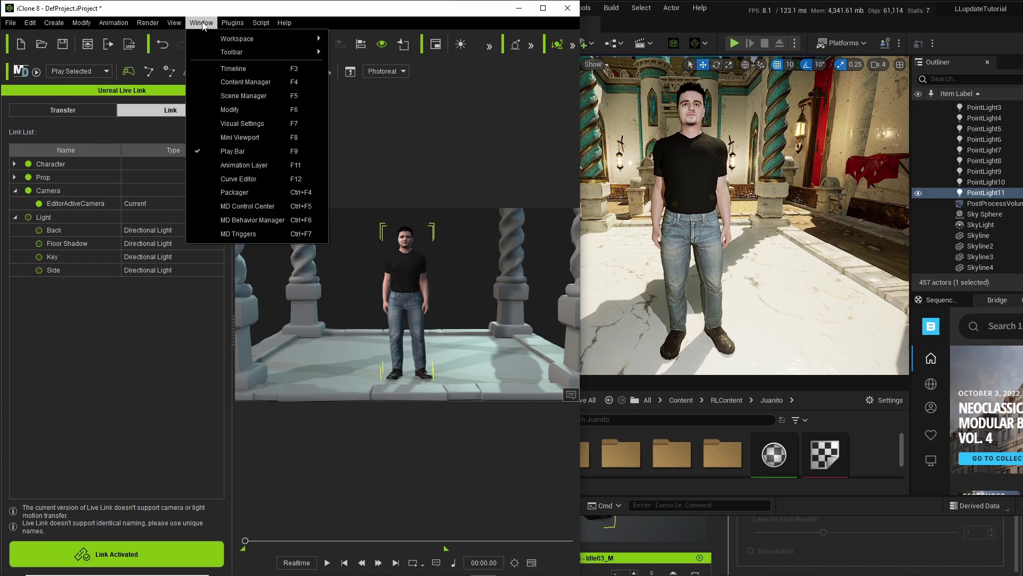
left_click(255, 82)
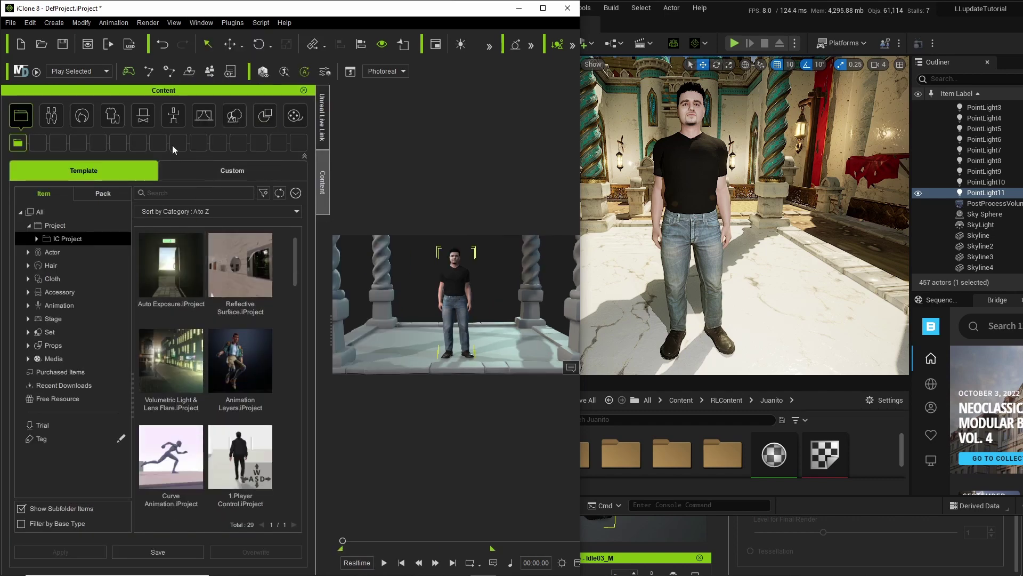
left_click(112, 117)
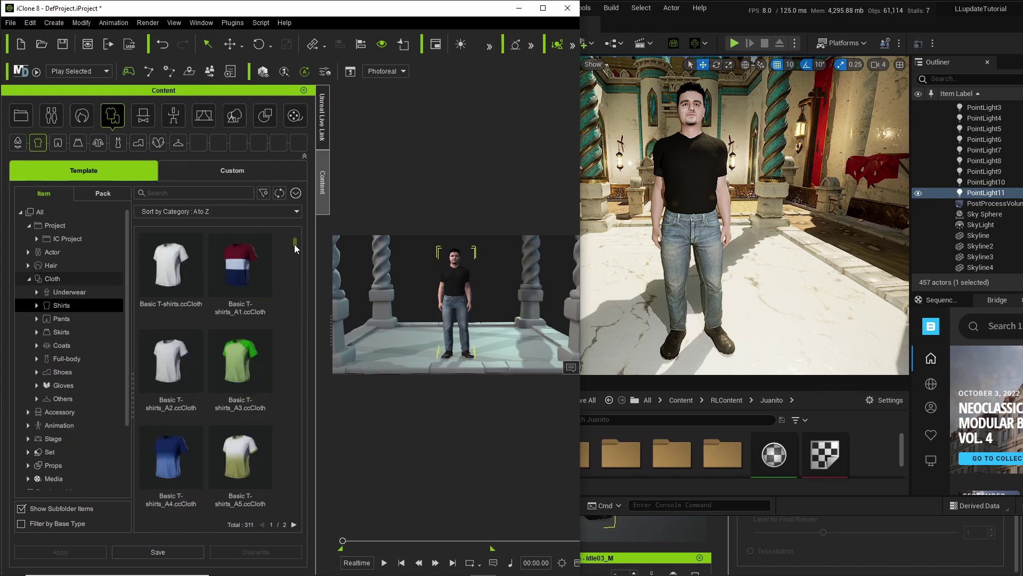
left_click_drag(296, 245, 311, 256)
left_click_drag(249, 300, 455, 281)
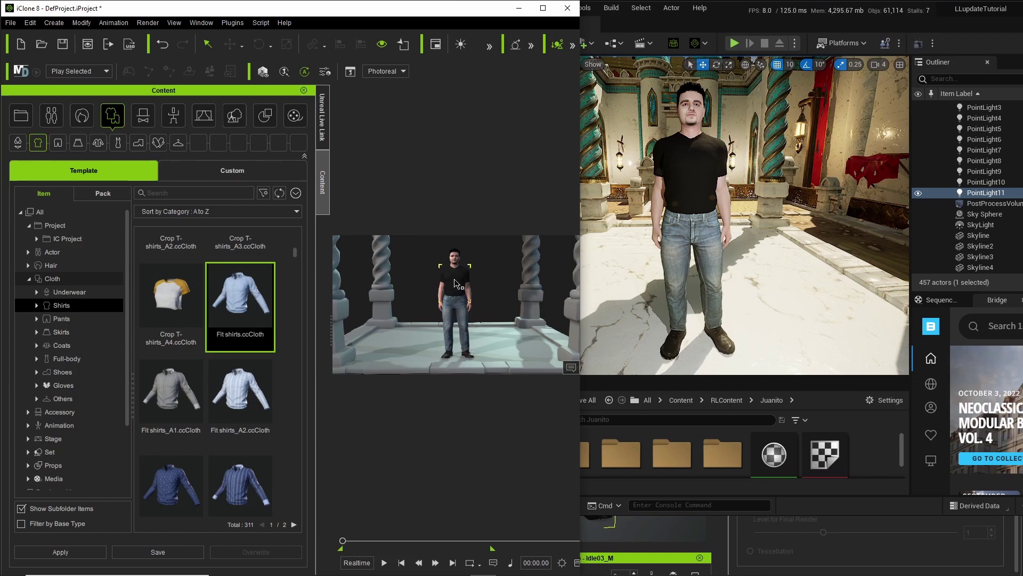
double_click(234, 292)
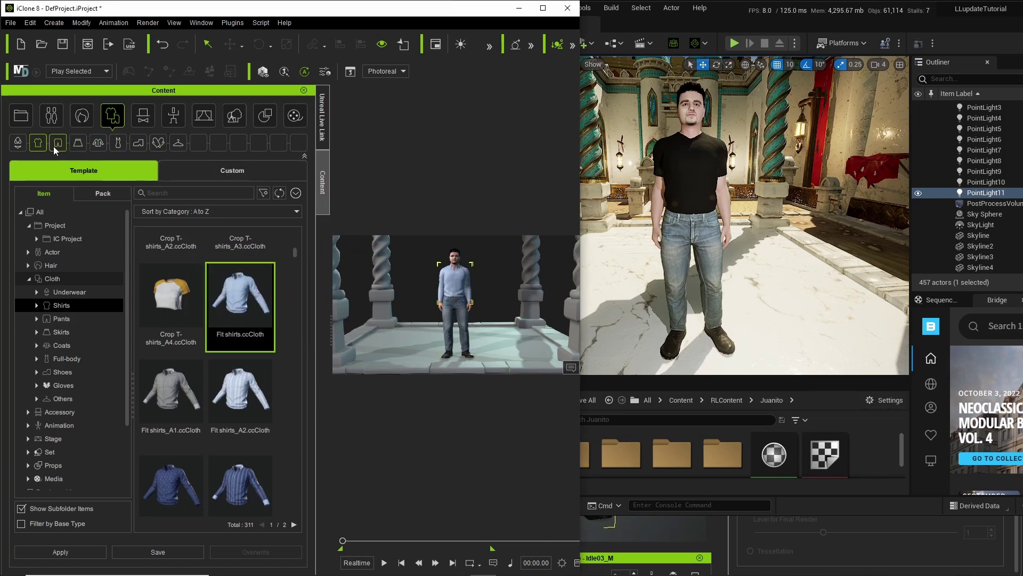
Put the Sunglasses accessory on Juanito and widen the iClone window slightly.
left_click(141, 126)
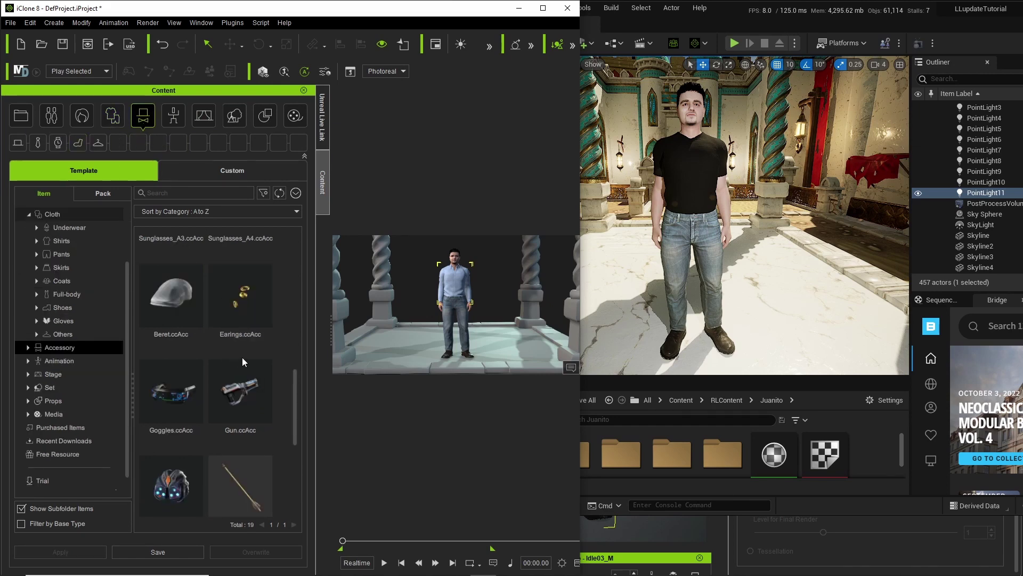
scroll(251, 359, "down", 1)
scroll(262, 352, "up", 3)
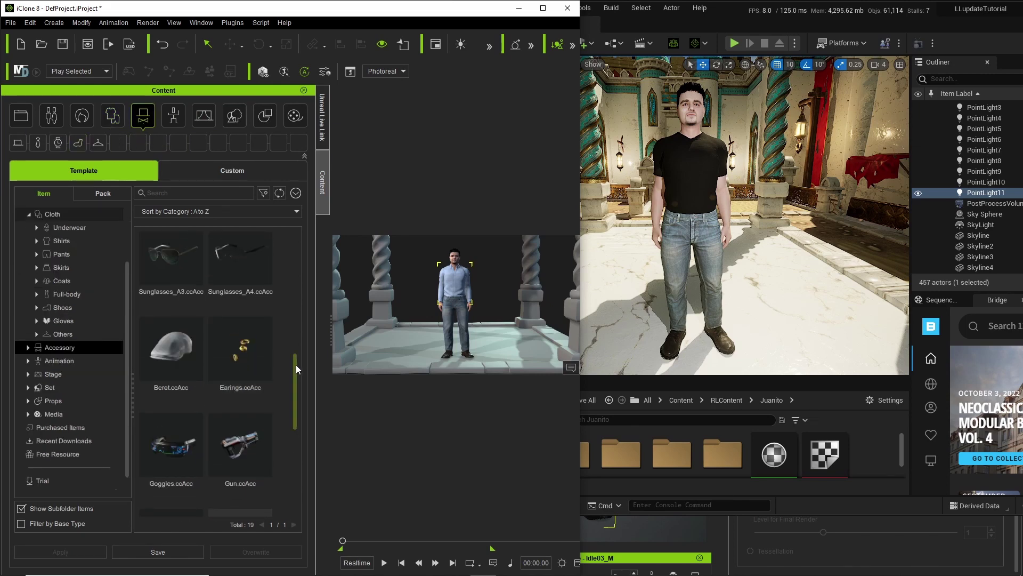
left_click_drag(297, 363, 319, 299)
double_click(250, 295)
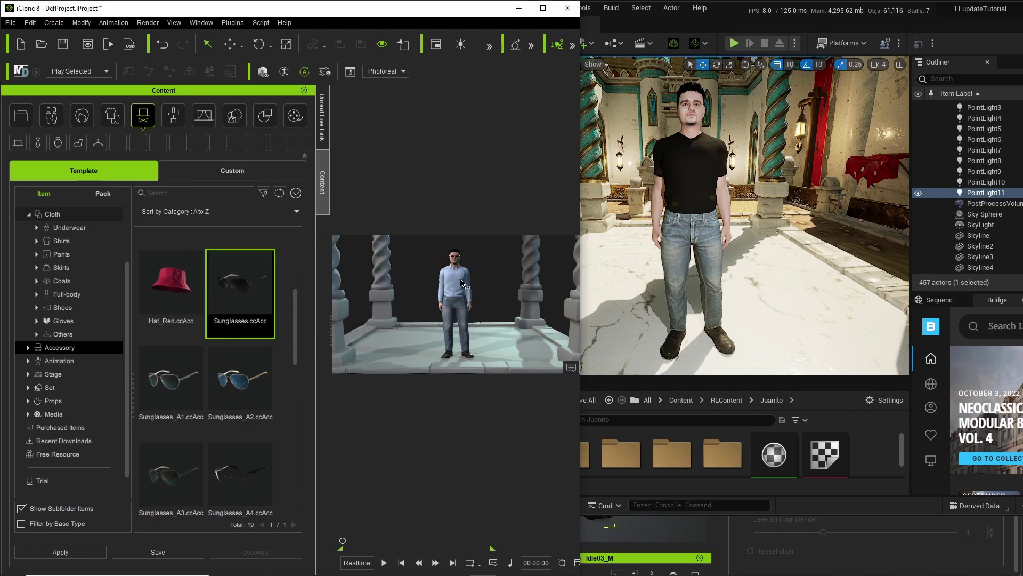
scroll(489, 260, "up", 5)
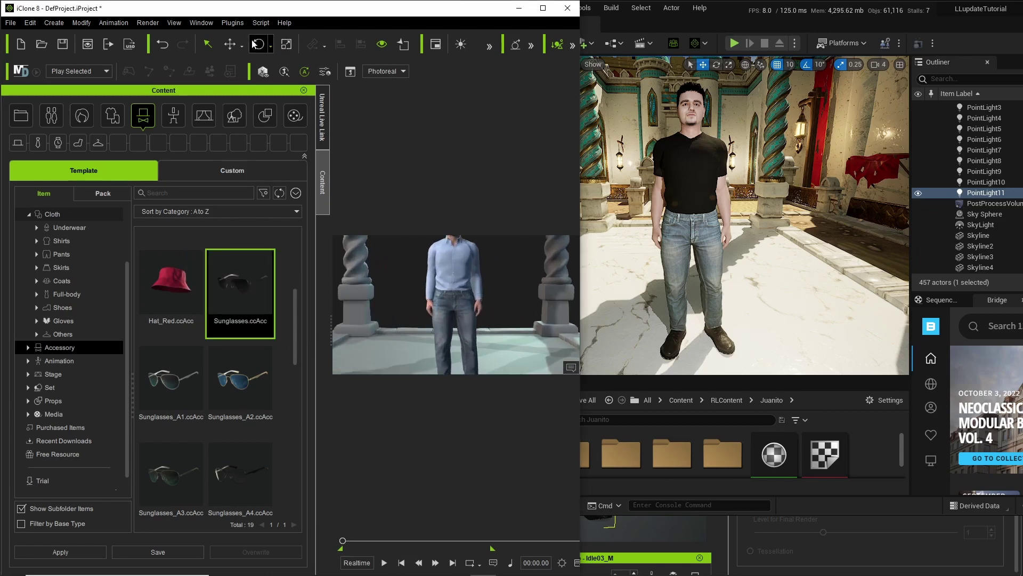
left_click_drag(581, 256, 587, 257)
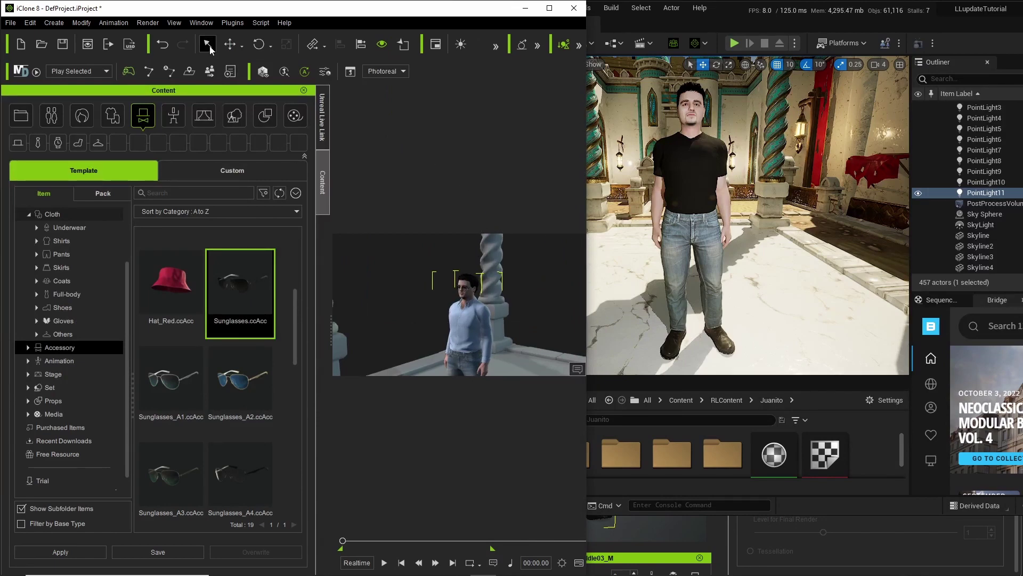
Deactivate the live link in the Unreal Live Link panel and go to Transfer to resend Juanito.
left_click(323, 117)
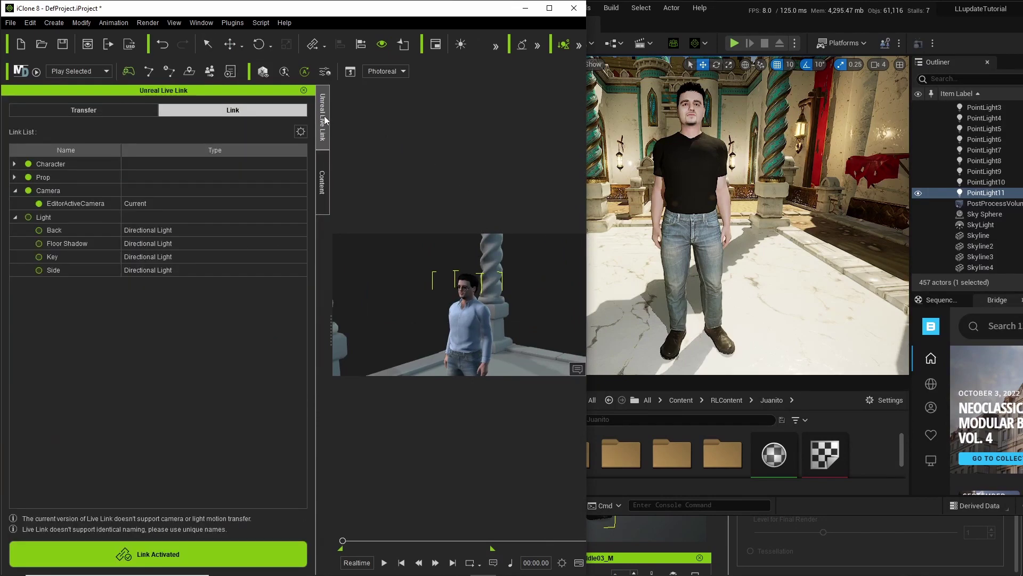
left_click(116, 110)
left_click(200, 110)
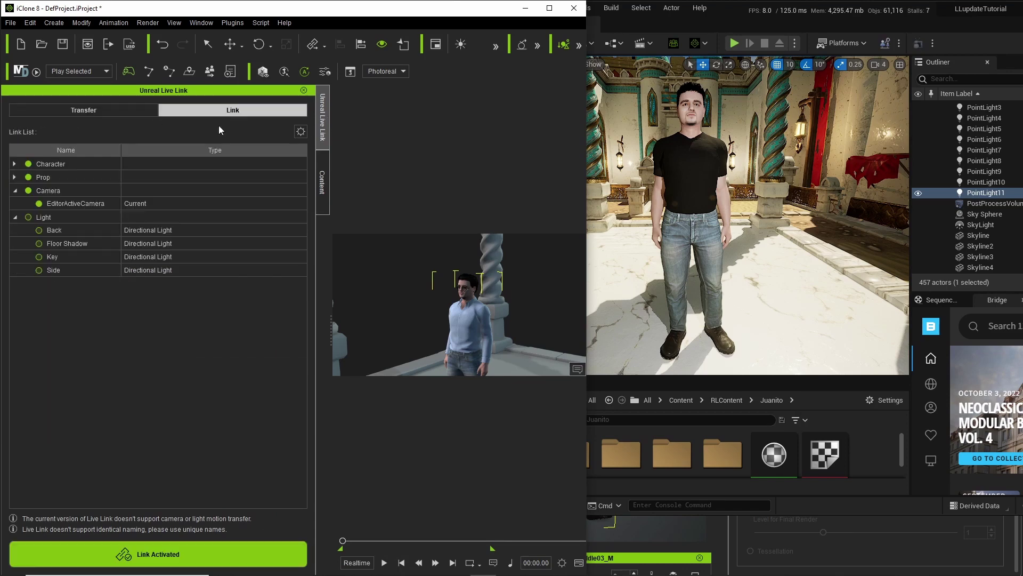
left_click(171, 555)
left_click(97, 111)
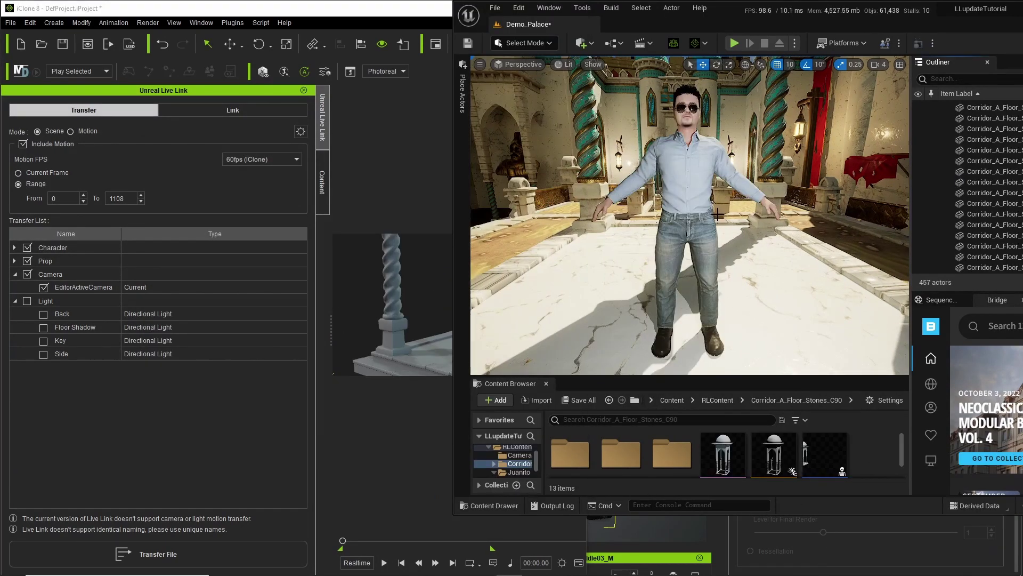
Orbit closer around the sunglasses-wearing character in Unreal, then show iClone's live link list.
right_click_drag(689, 216, 616, 192)
right_click_drag(579, 84, 569, 85)
left_click(416, 16)
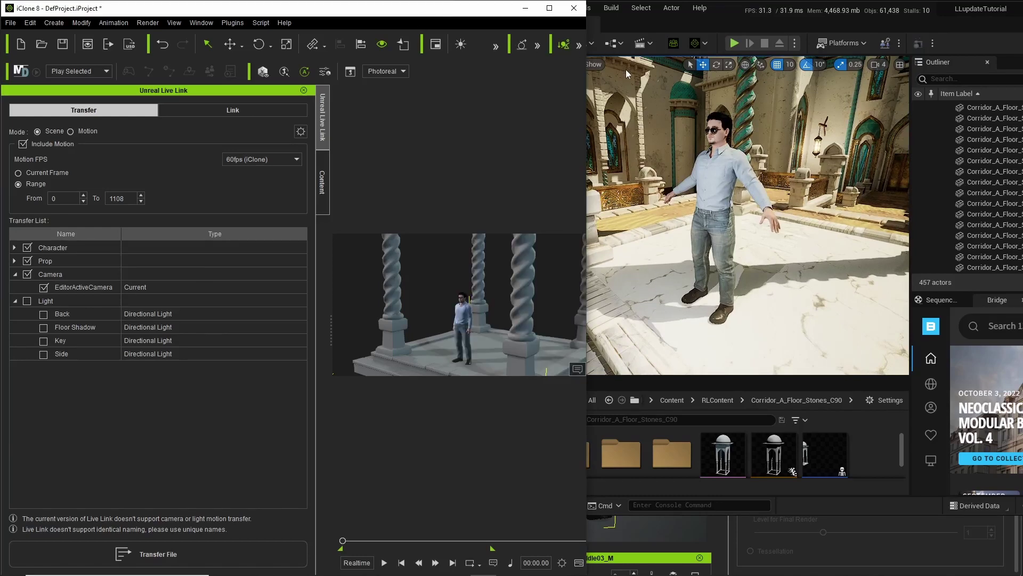
left_click(223, 115)
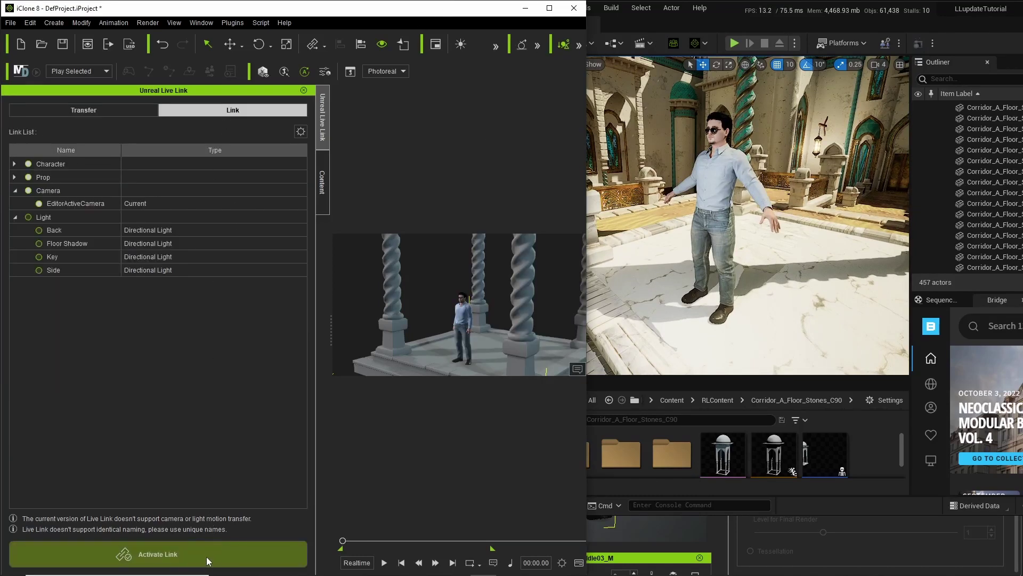